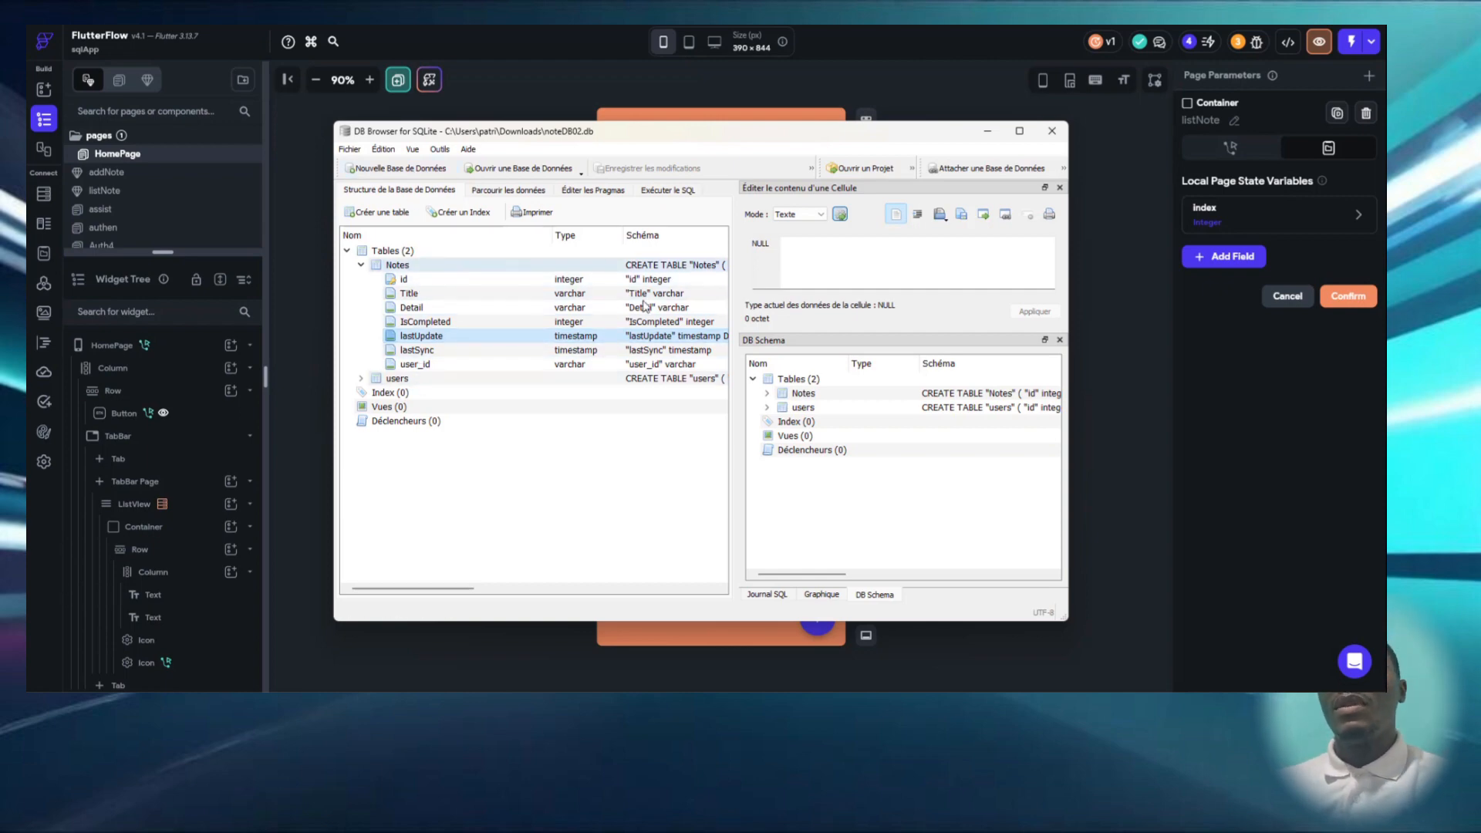
- Leave DB Browser for SQLite for FlutterFlow and open the SQLite read queries in the app settings
{"action": "left_click_drag", "start_coordinate": [410, 590], "coordinate": [315, 628]}
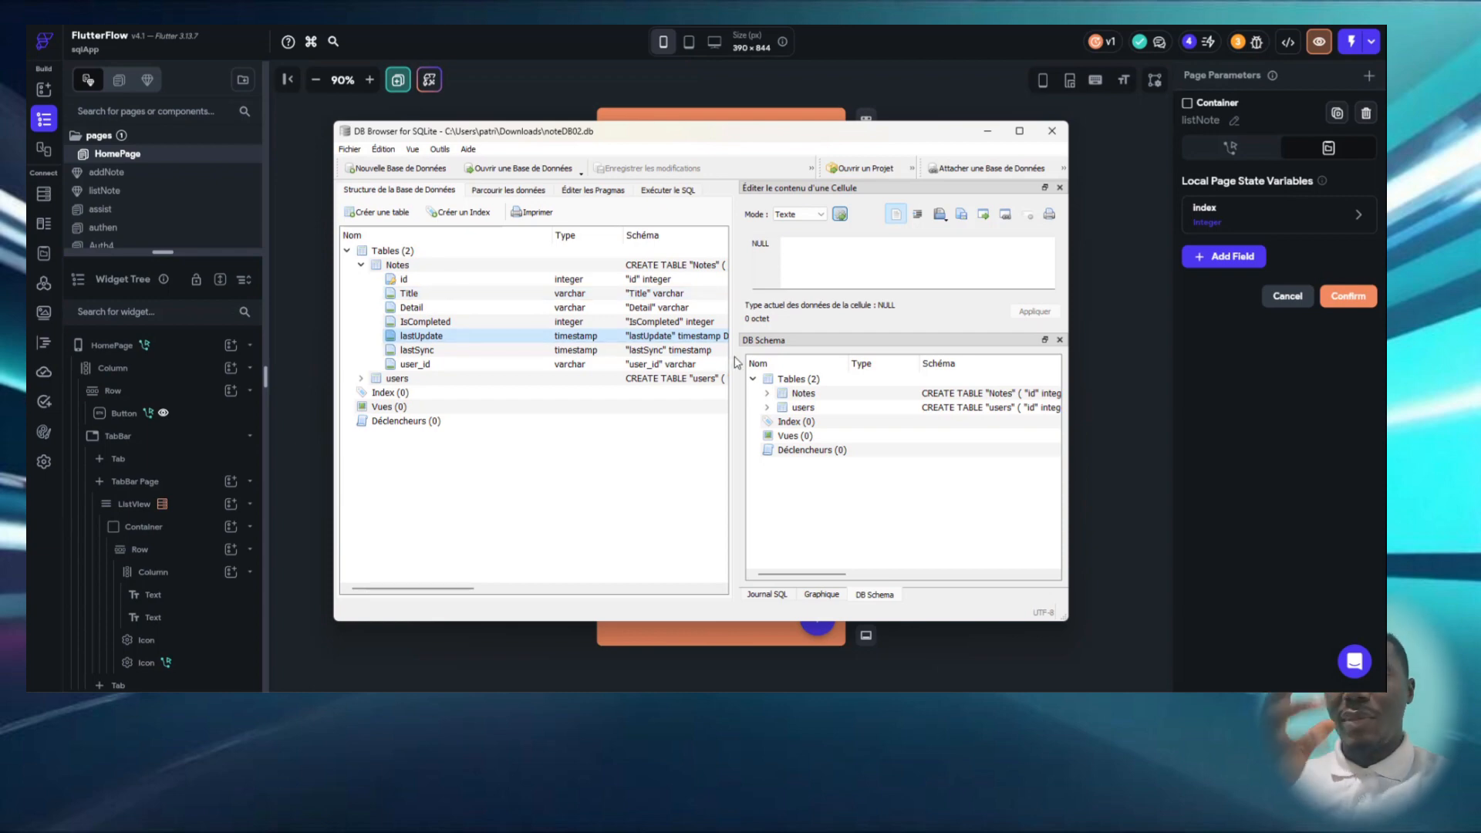
{"action": "left_click", "coordinate": [1001, 132]}
{"action": "left_click", "coordinate": [986, 140]}
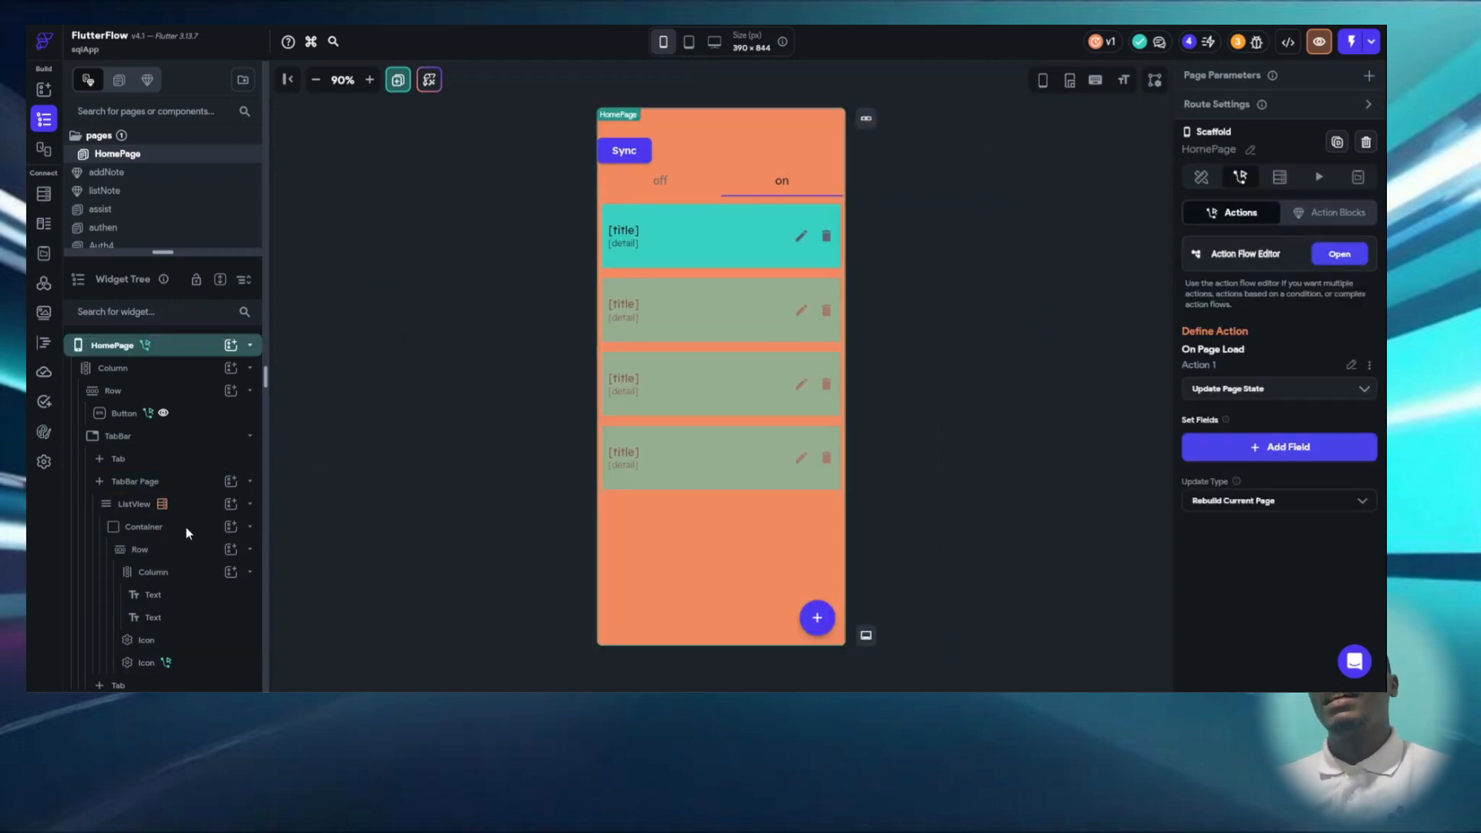
{"action": "left_click", "coordinate": [44, 462]}
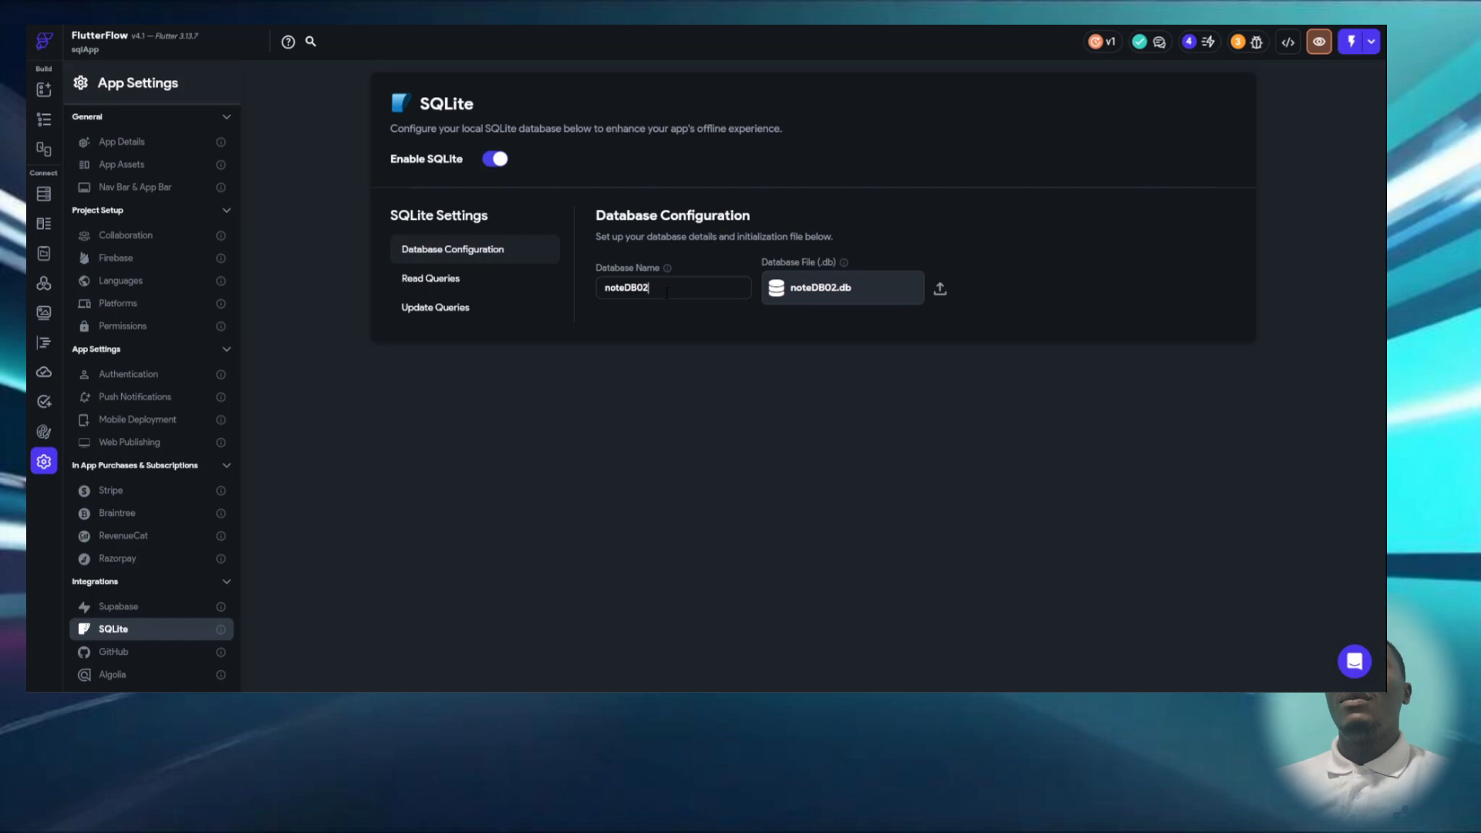
{"action": "left_click", "coordinate": [466, 282]}
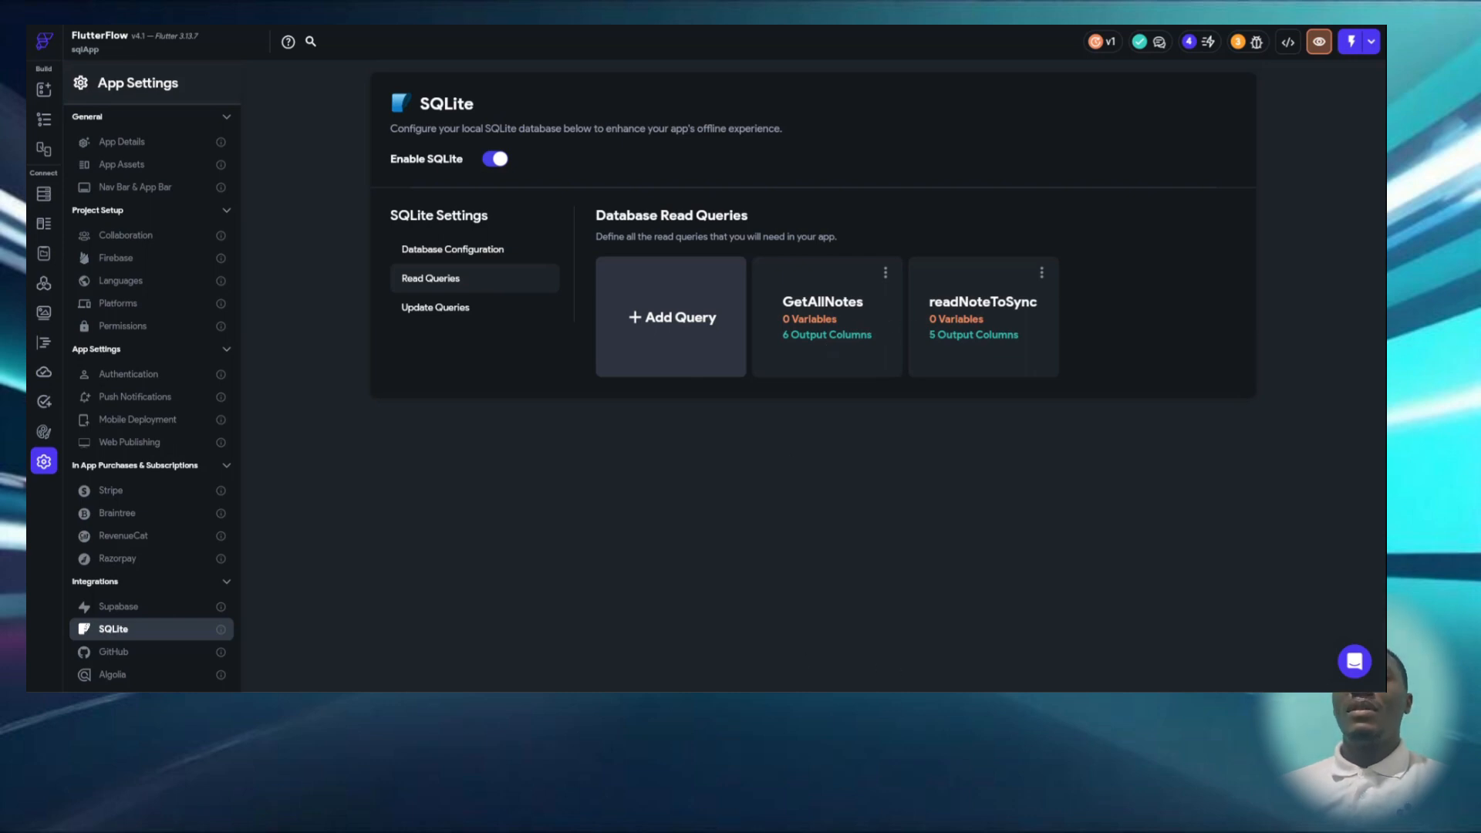
- Check the notes list in the running app and review the GetAllNotes read query's SQL and output columns
{"action": "left_click", "coordinate": [892, 702]}
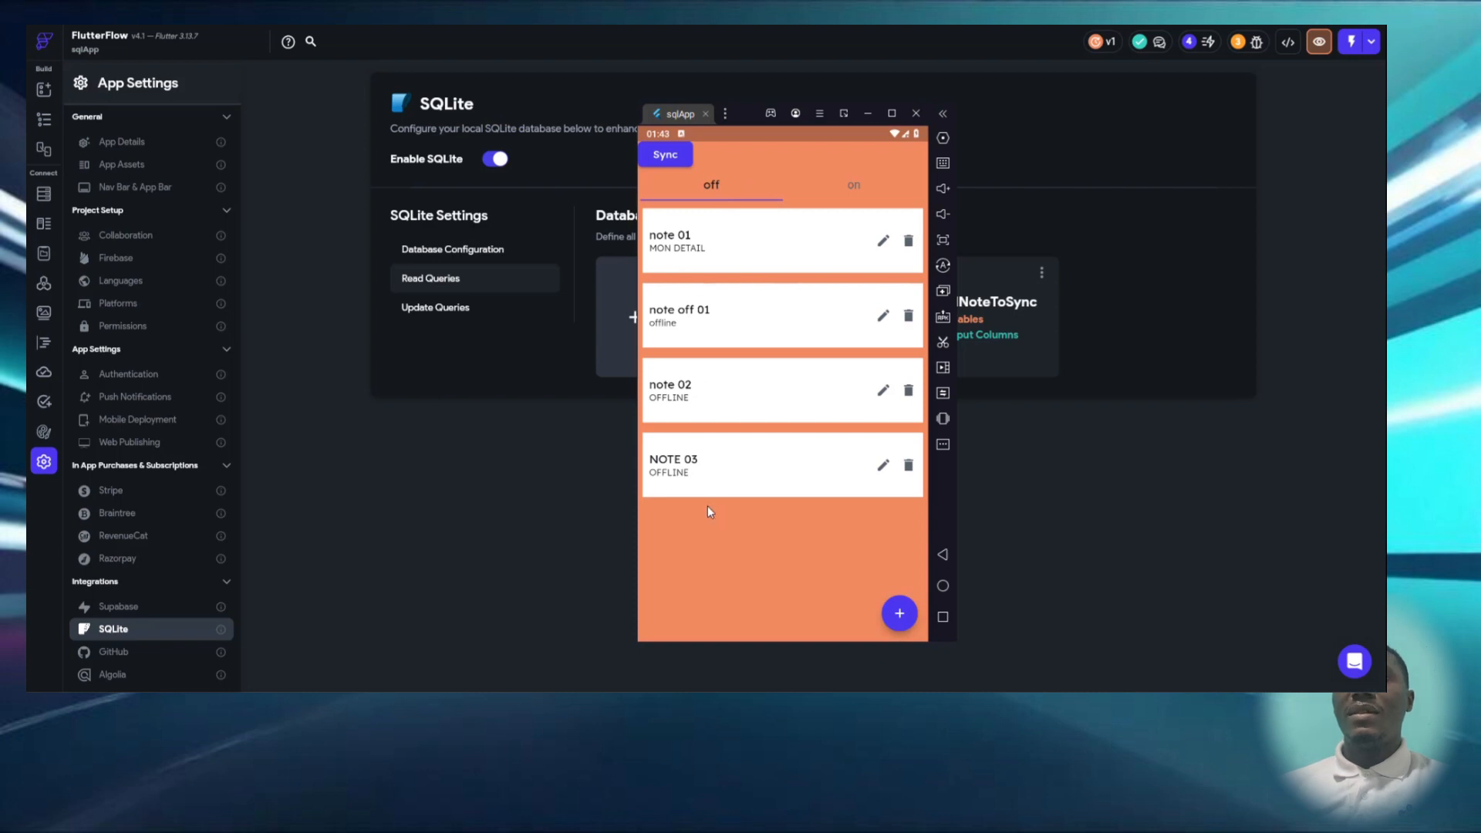
{"action": "left_click", "coordinate": [1046, 426]}
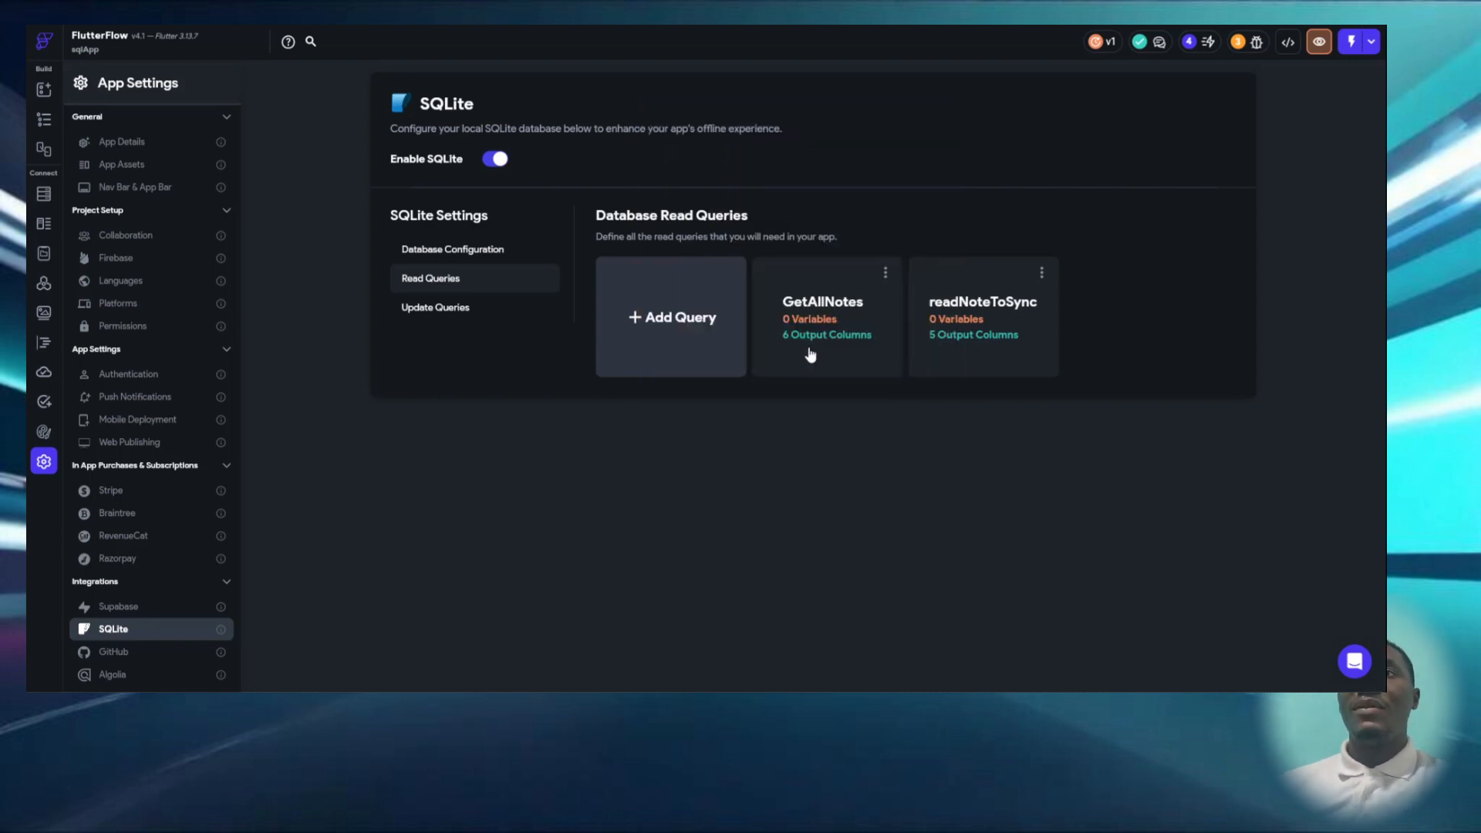
{"action": "left_click", "coordinate": [781, 309]}
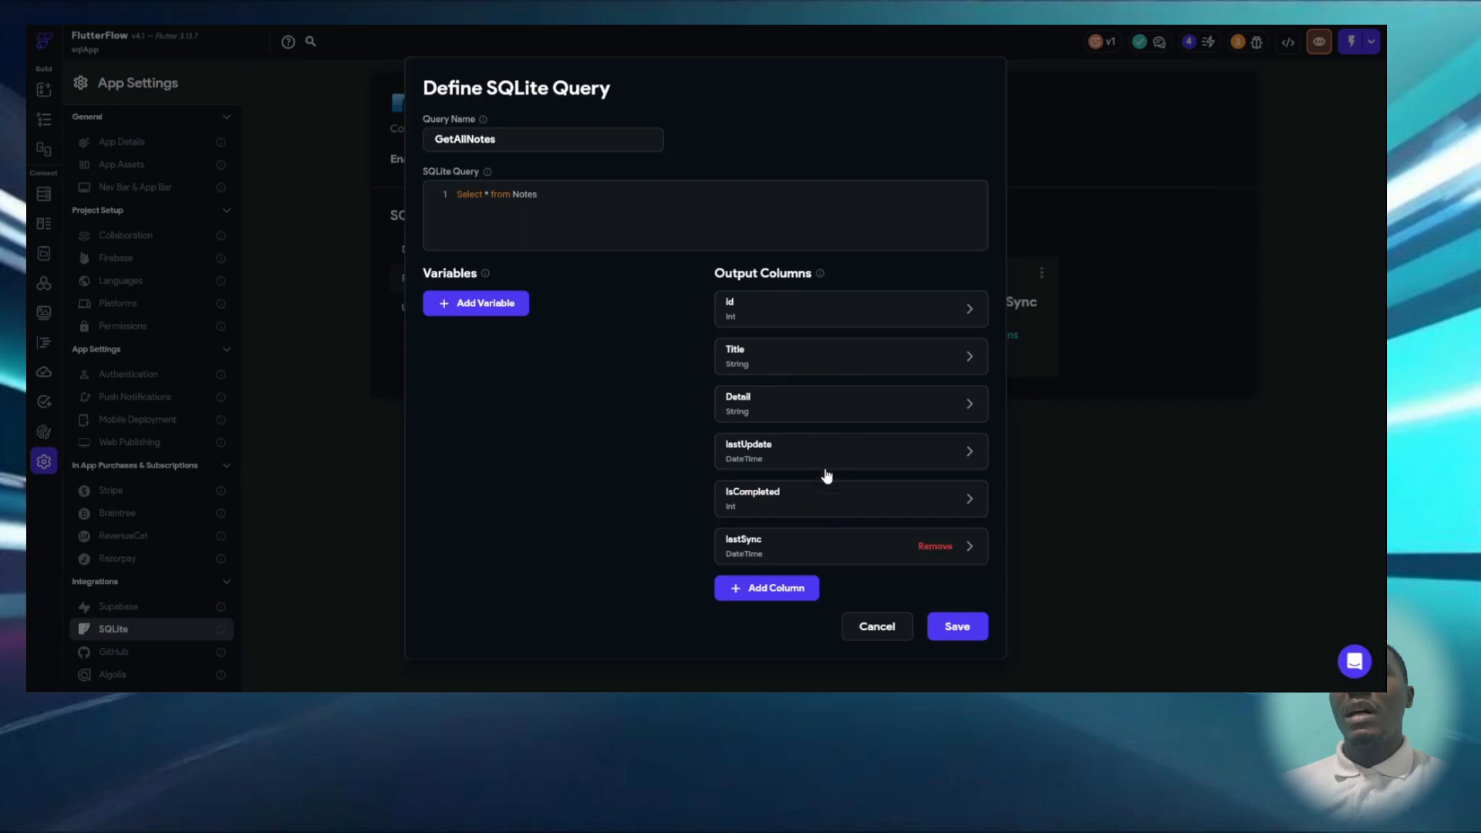
{"action": "left_click", "coordinate": [870, 633]}
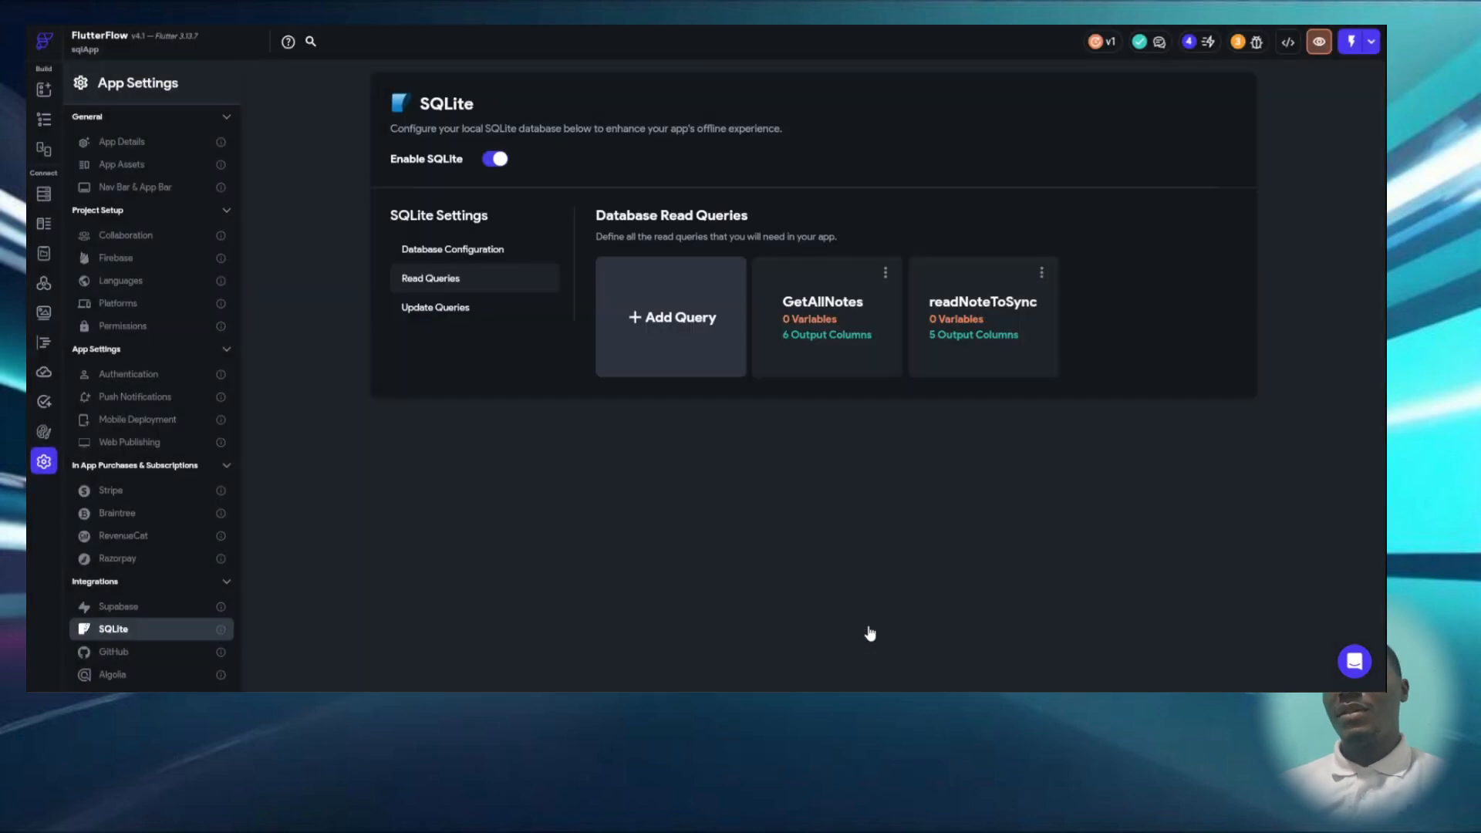
- Open the readNoteToSync read query and examine its lastUpdate comparison condition
{"action": "left_click", "coordinate": [1002, 333]}
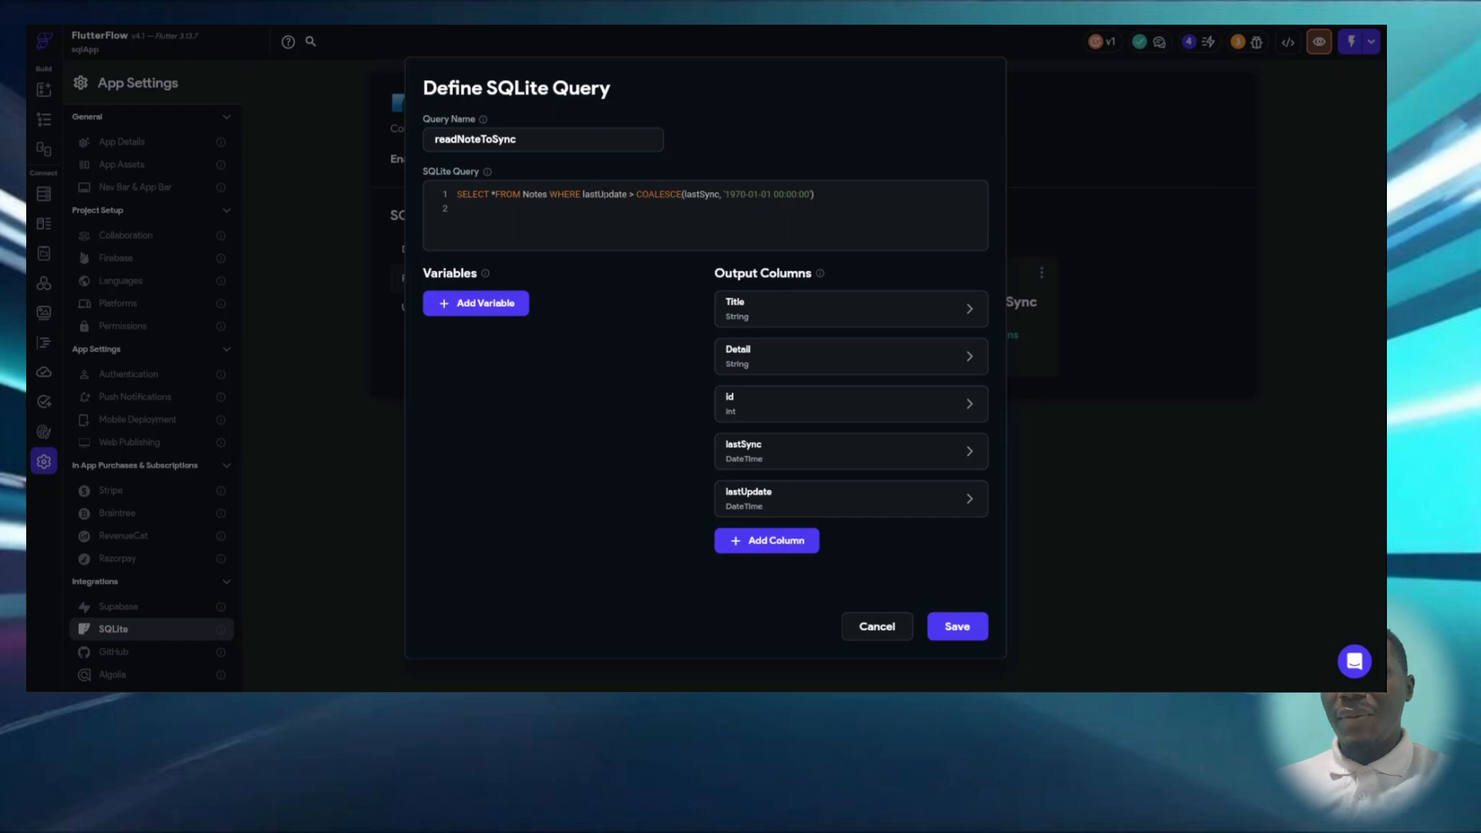
{"action": "double_click", "coordinate": [607, 195]}
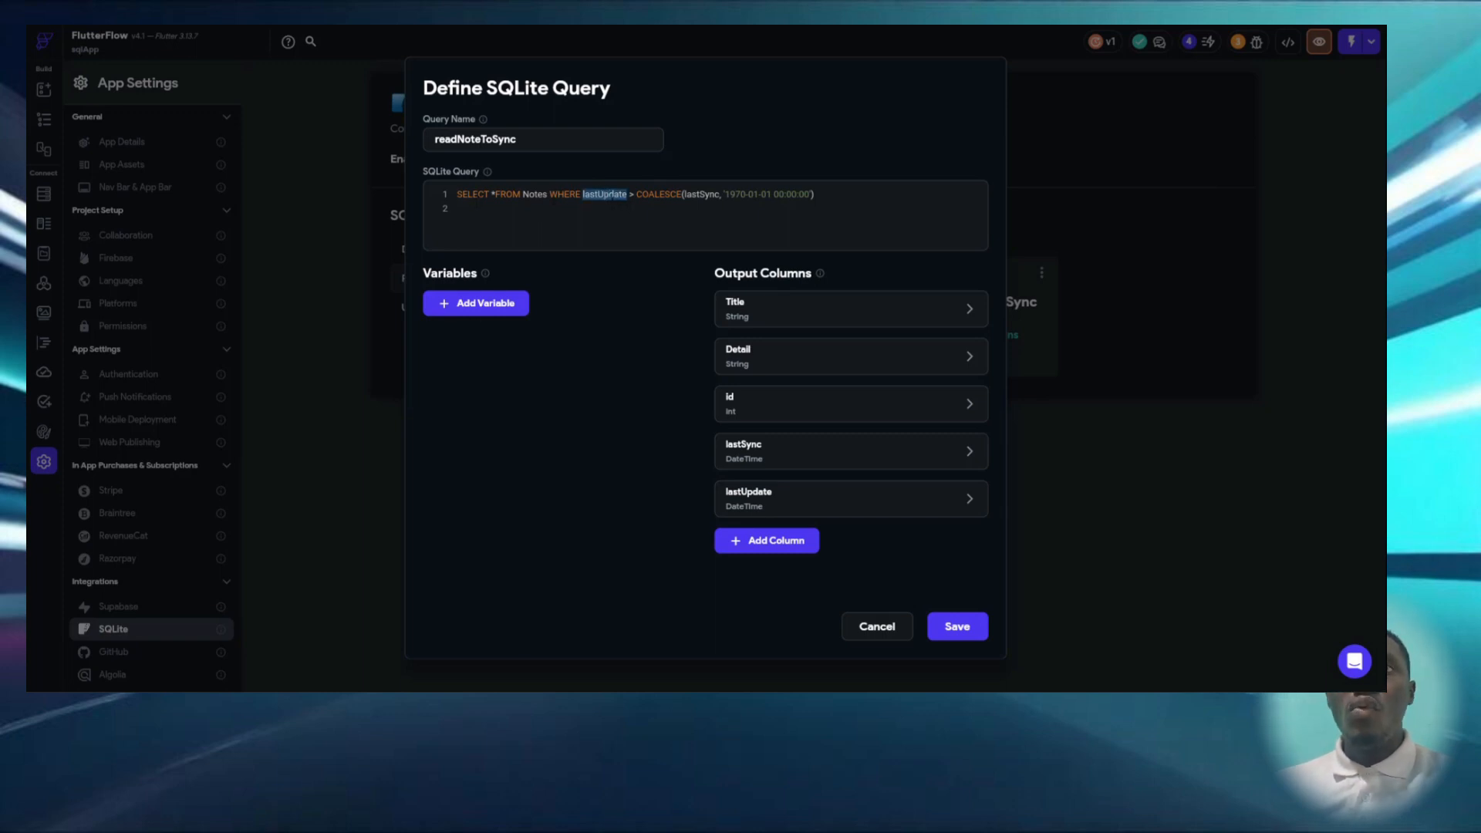
{"action": "left_click", "coordinate": [634, 193]}
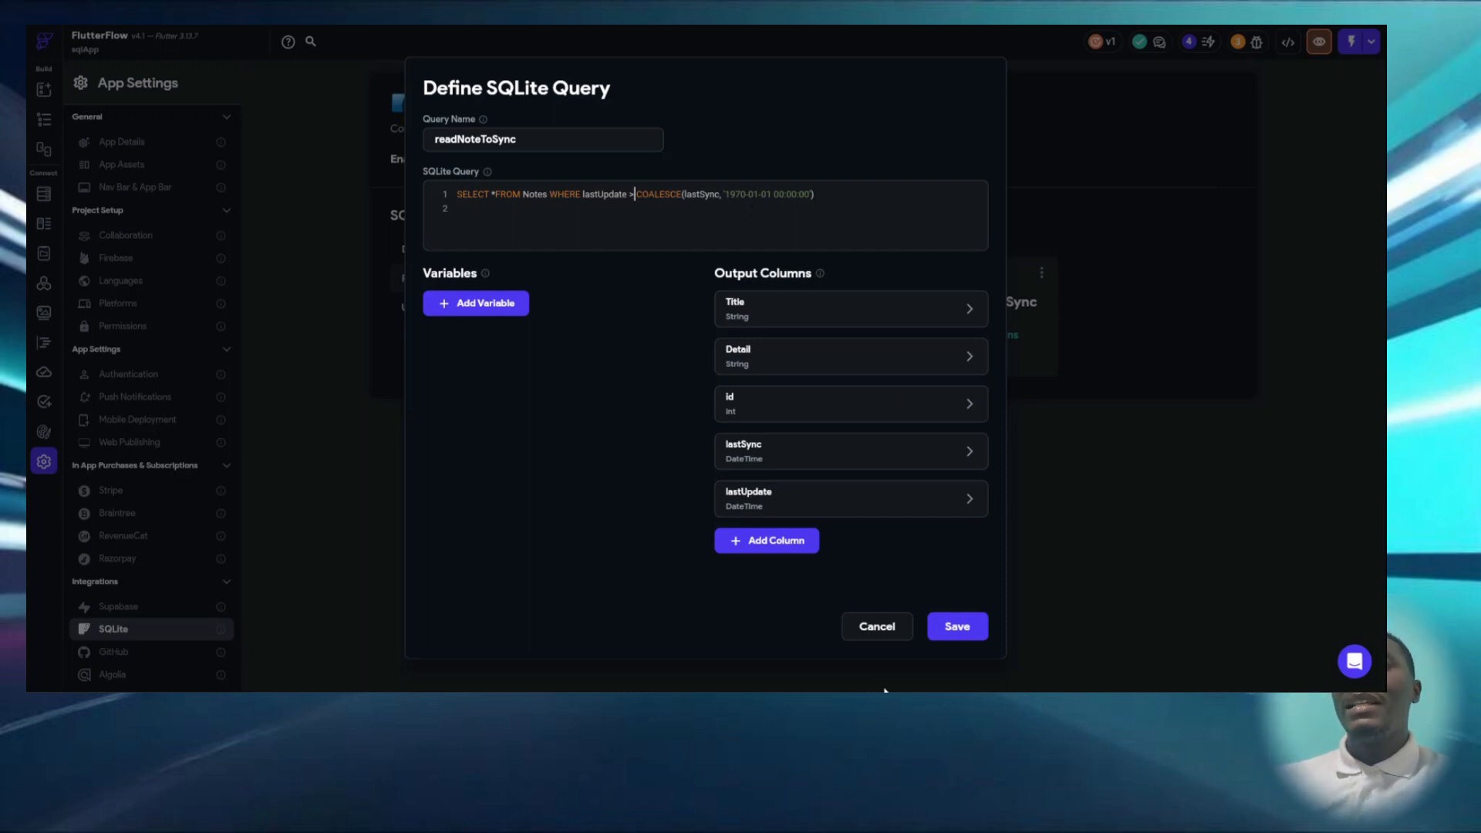
- Switch to DB Browser for SQLite, browse the Notes table data and insert a new record
{"action": "key", "text": "alt+Tab"}
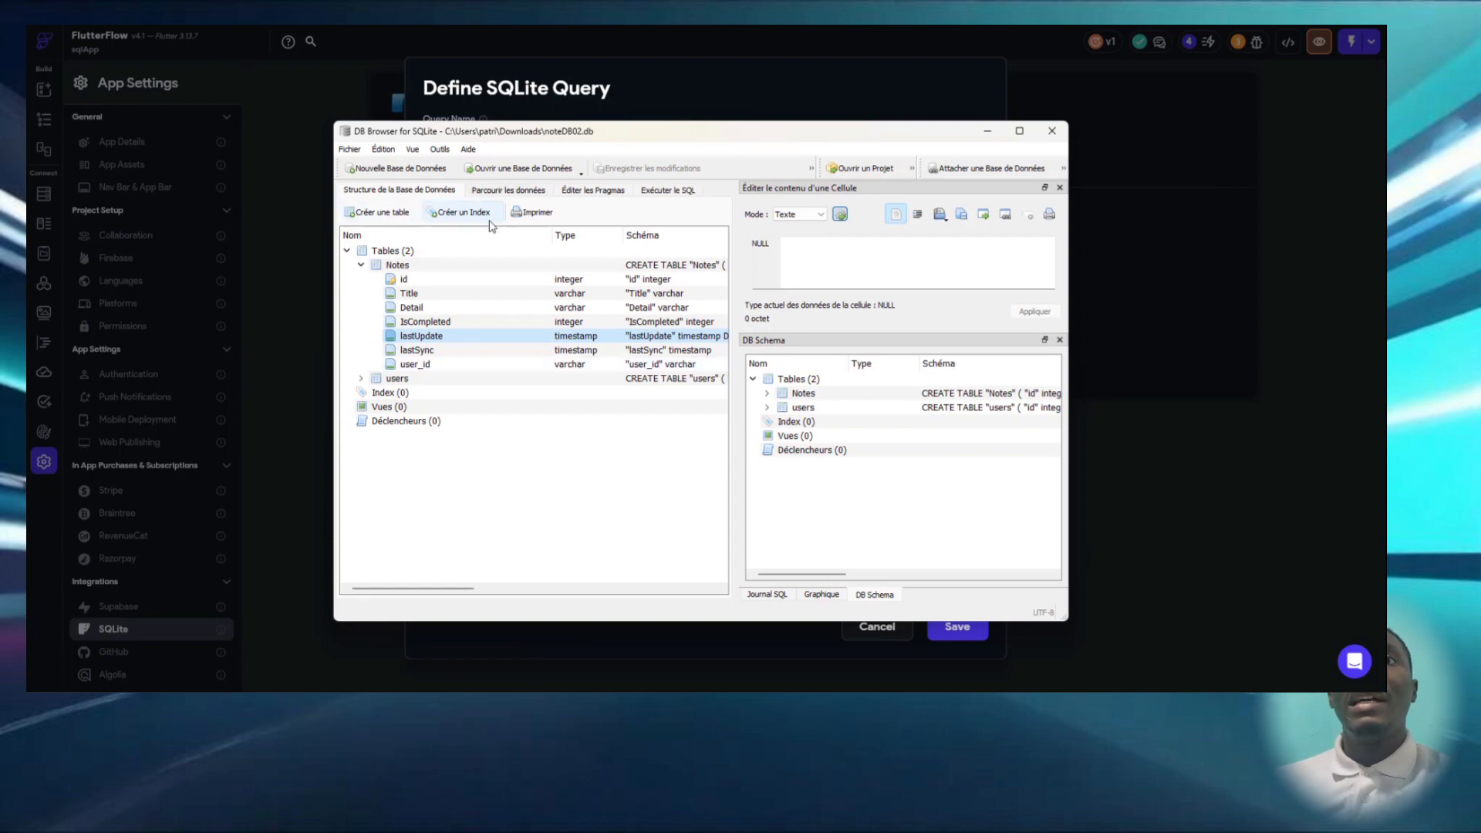
{"action": "left_click", "coordinate": [525, 191]}
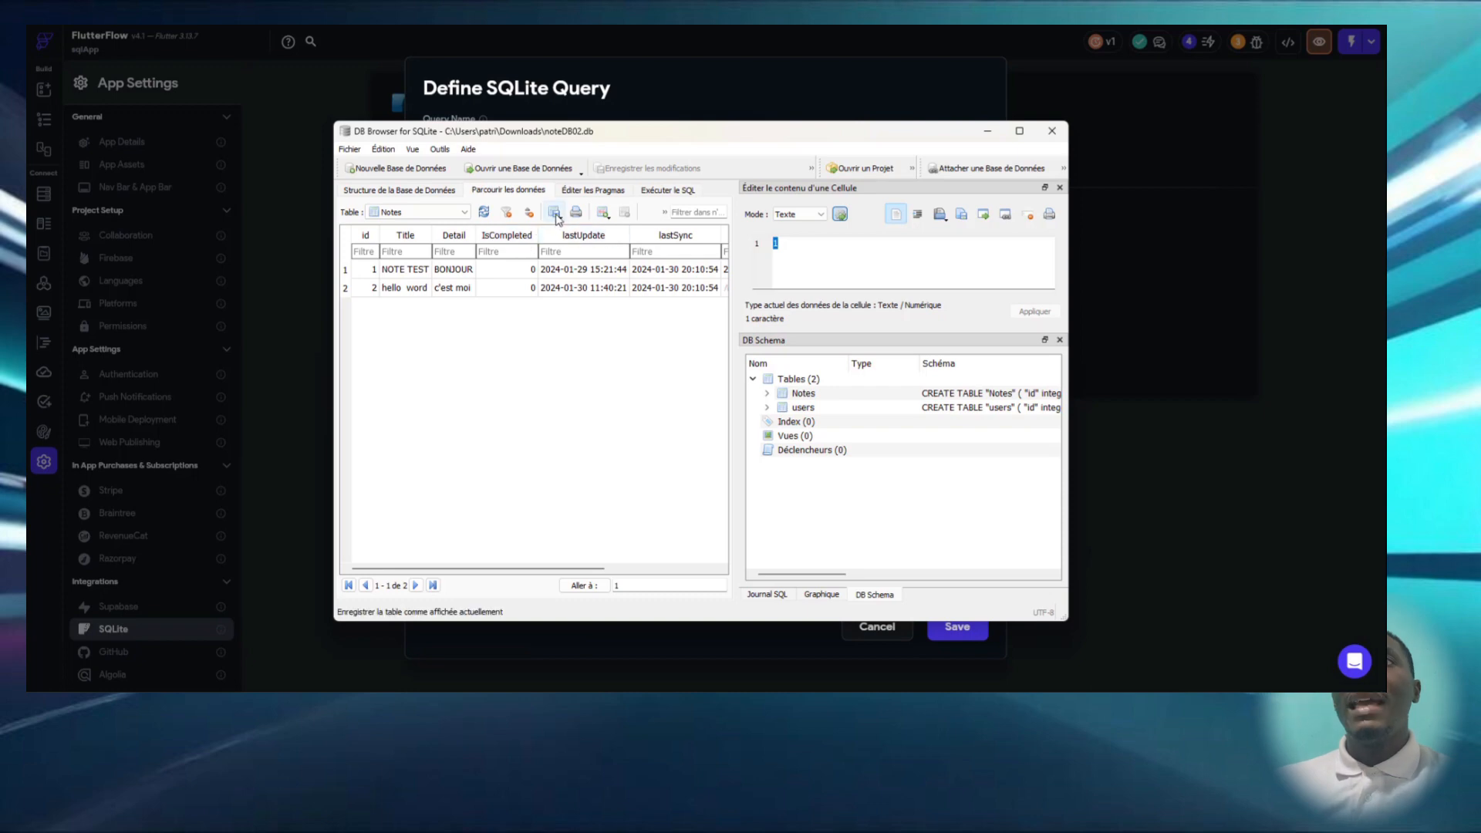
{"action": "left_click", "coordinate": [603, 213]}
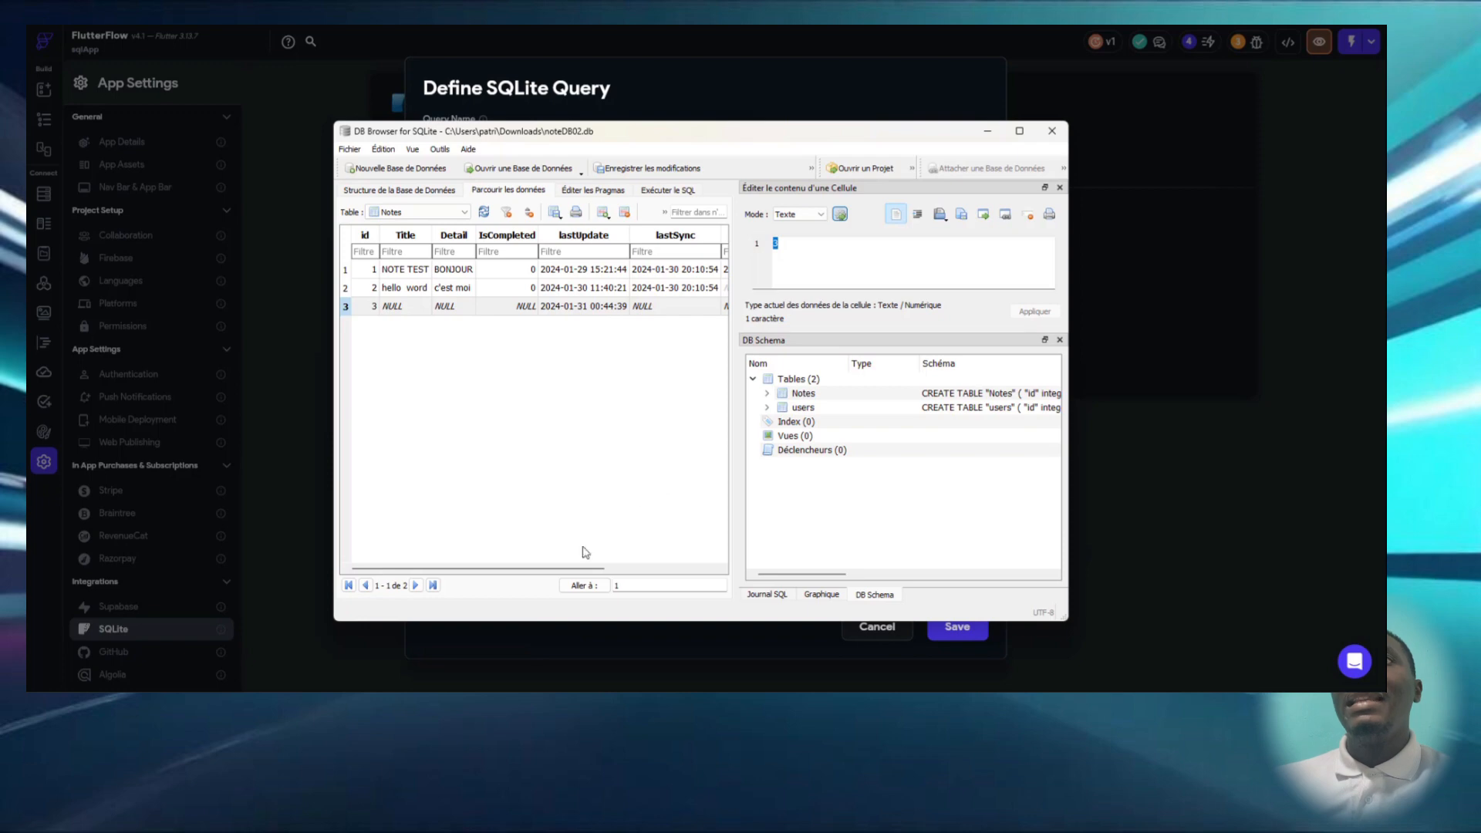
{"action": "left_click_drag", "start_coordinate": [586, 569], "coordinate": [626, 568]}
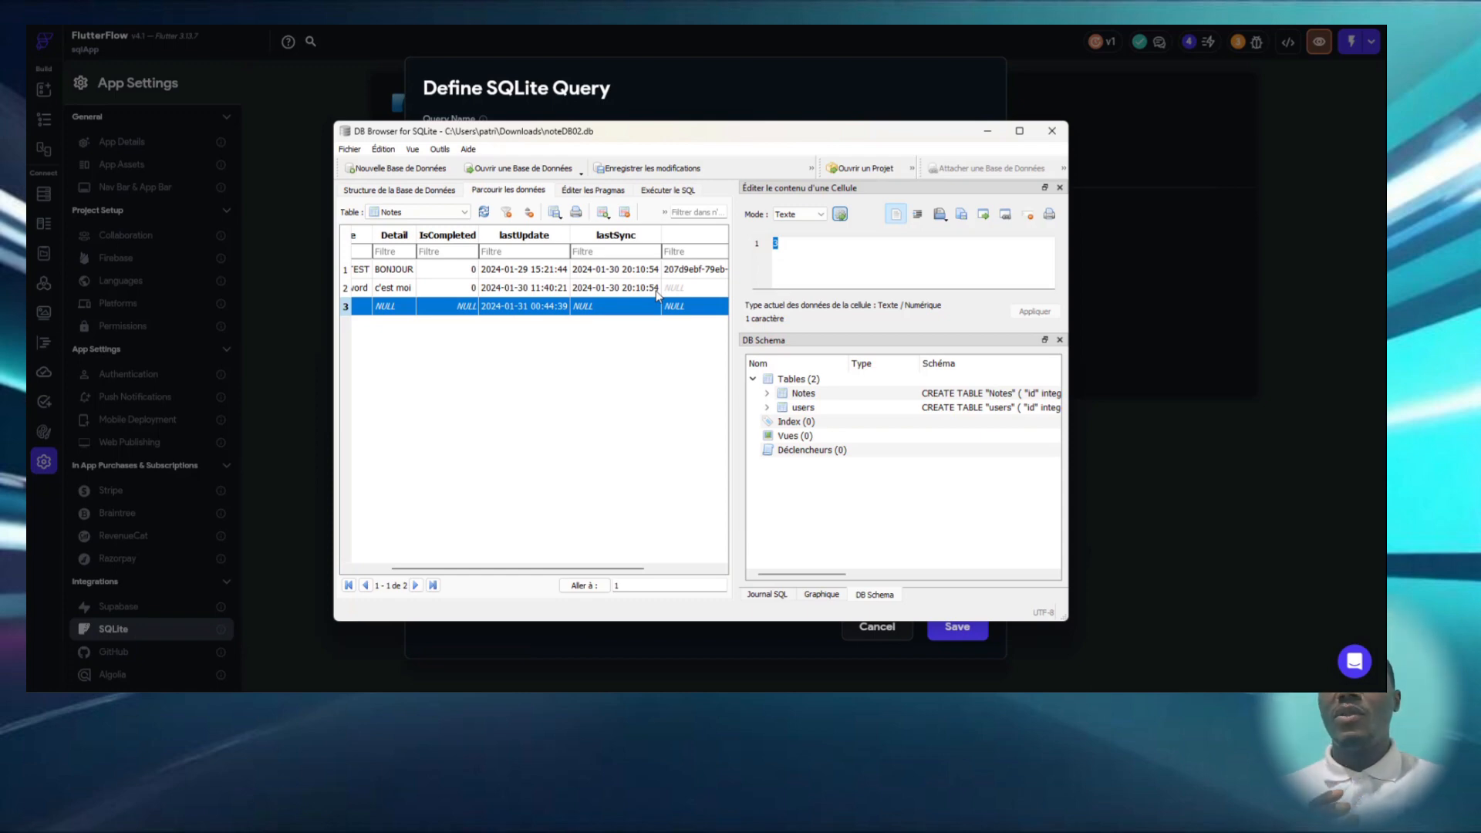
- Return to FlutterFlow, review the full readNoteToSync SQL statement and close the query without saving
{"action": "left_click", "coordinate": [987, 131]}
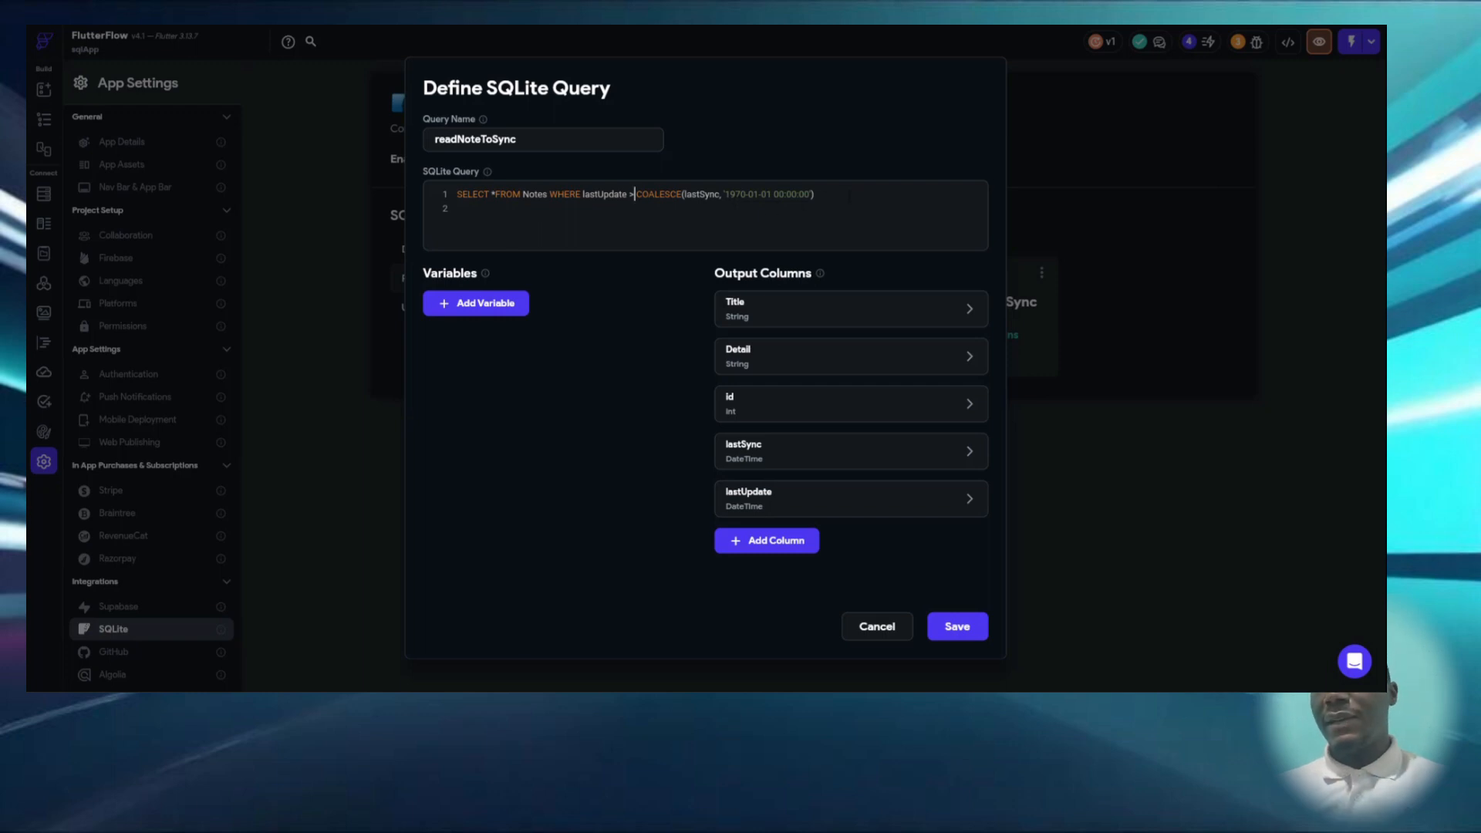
{"action": "key", "text": "ctrl+a"}
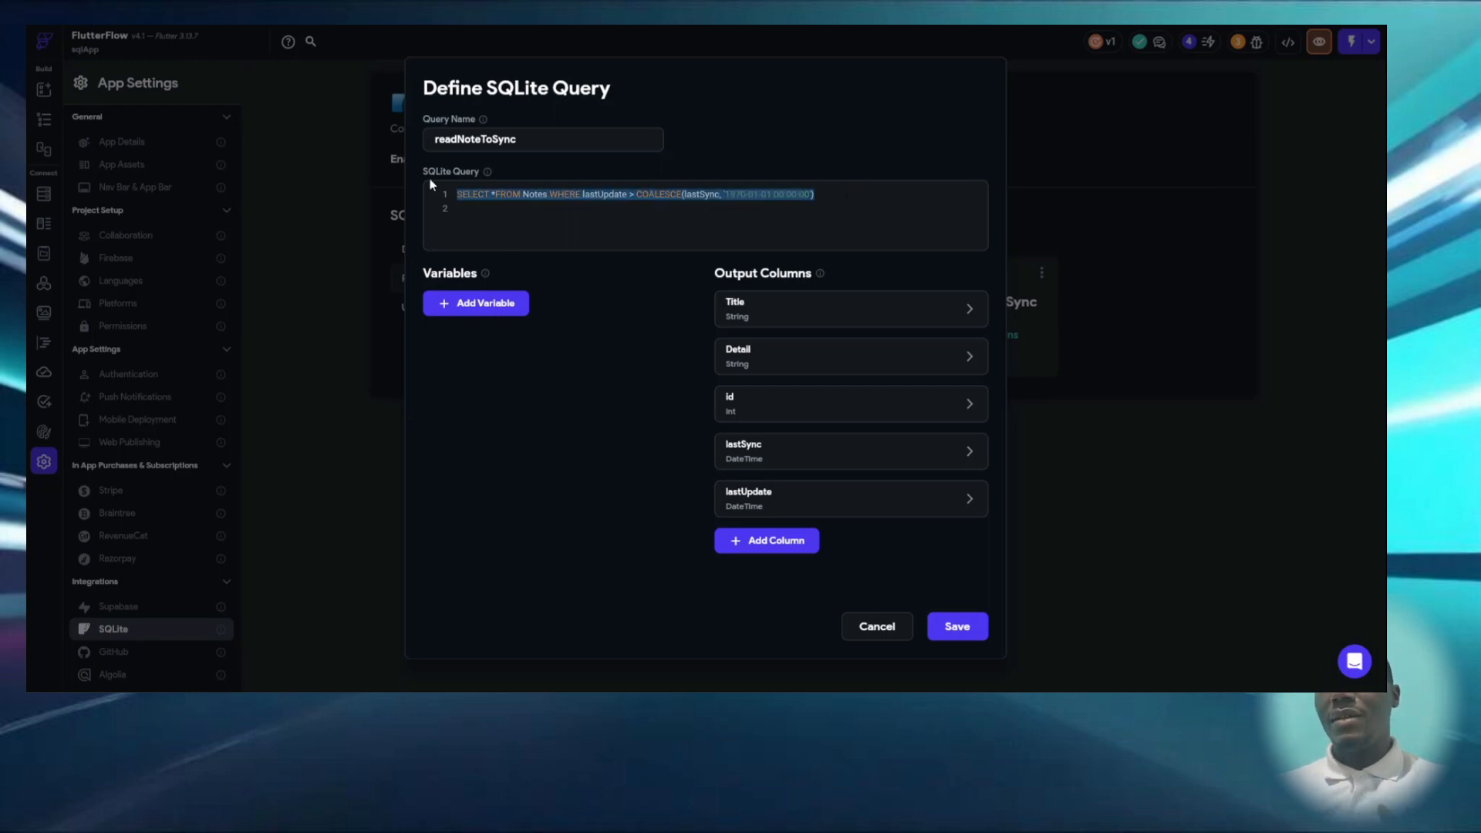
{"action": "left_click", "coordinate": [873, 639]}
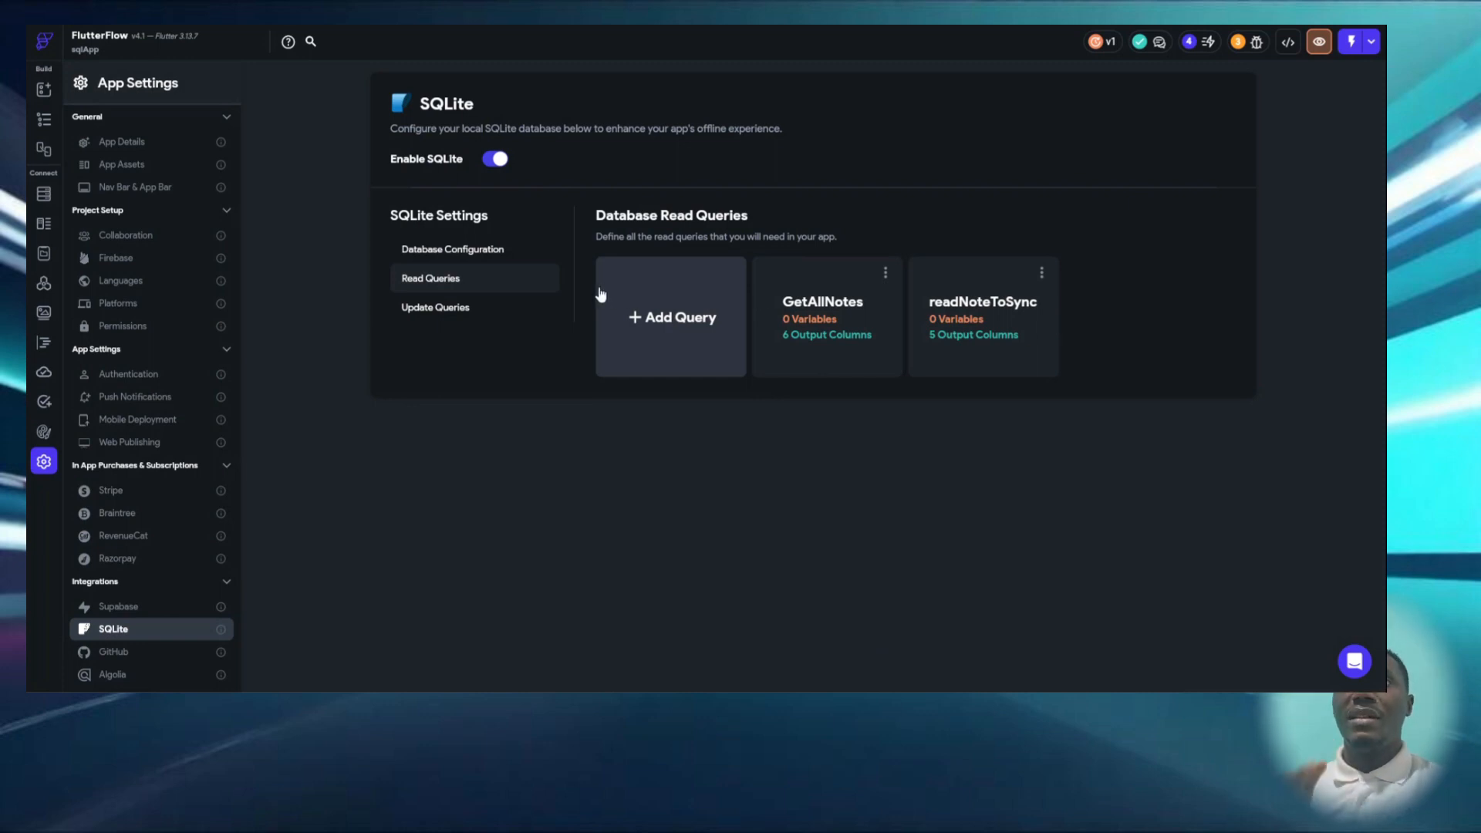
- Review the AddNotes update query with the settings of its title and detail variables, and close it without saving
{"action": "left_click", "coordinate": [456, 317]}
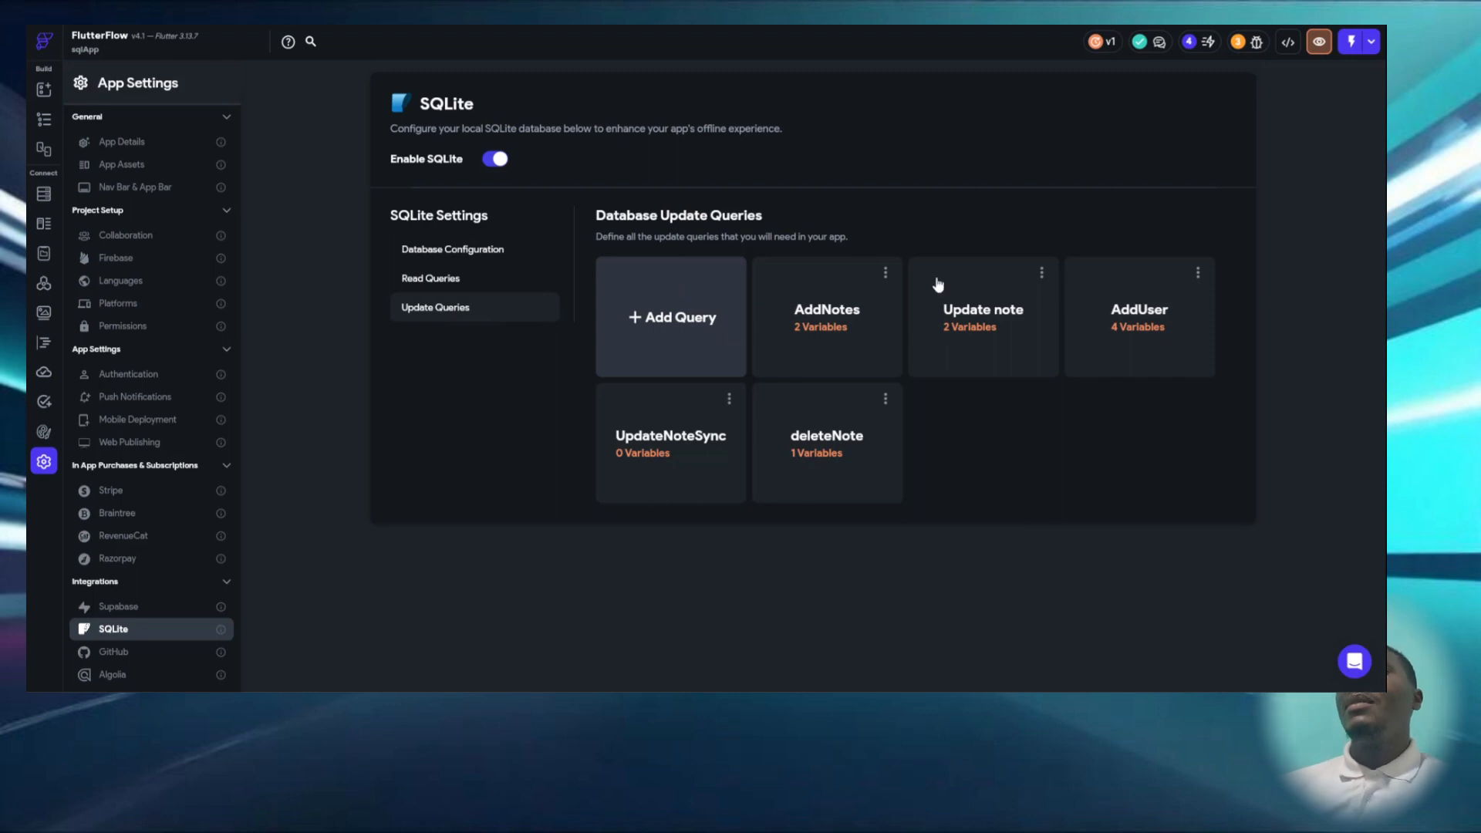
{"action": "left_click", "coordinate": [855, 349]}
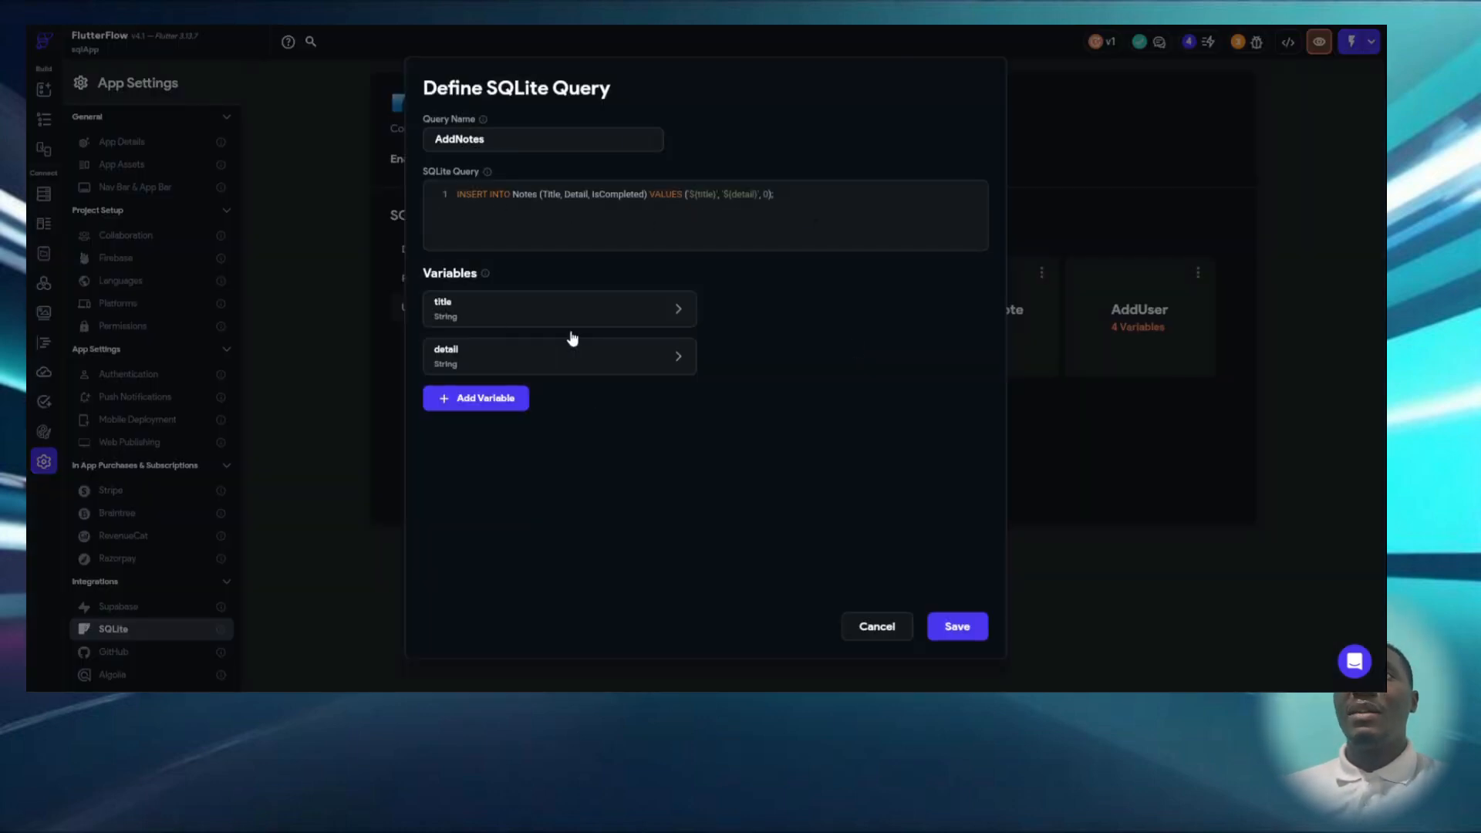
{"action": "left_click", "coordinate": [501, 313]}
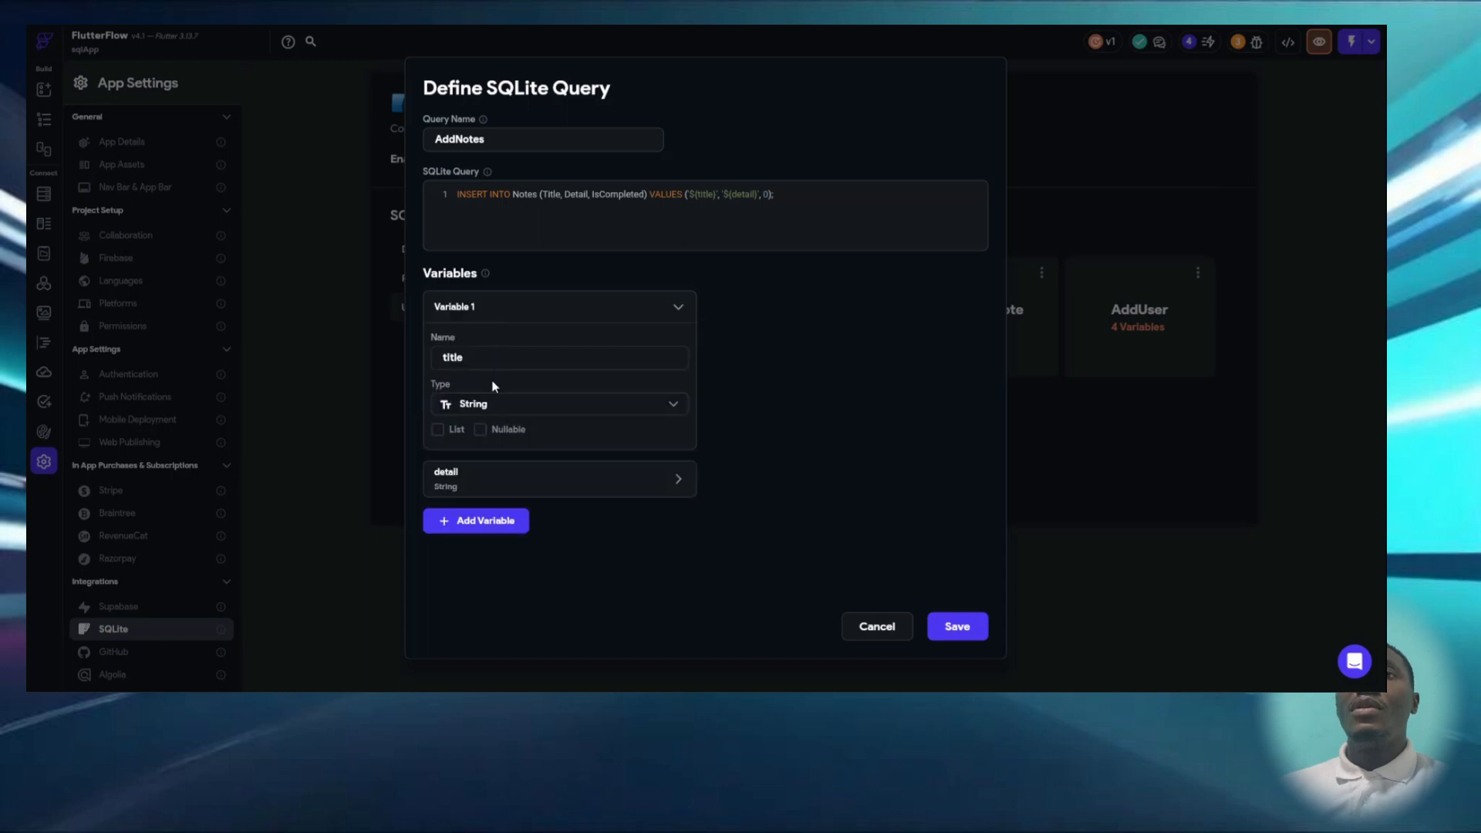
{"action": "left_click", "coordinate": [465, 475]}
{"action": "scroll", "coordinate": [557, 470], "scroll_direction": "down", "scroll_amount": 1}
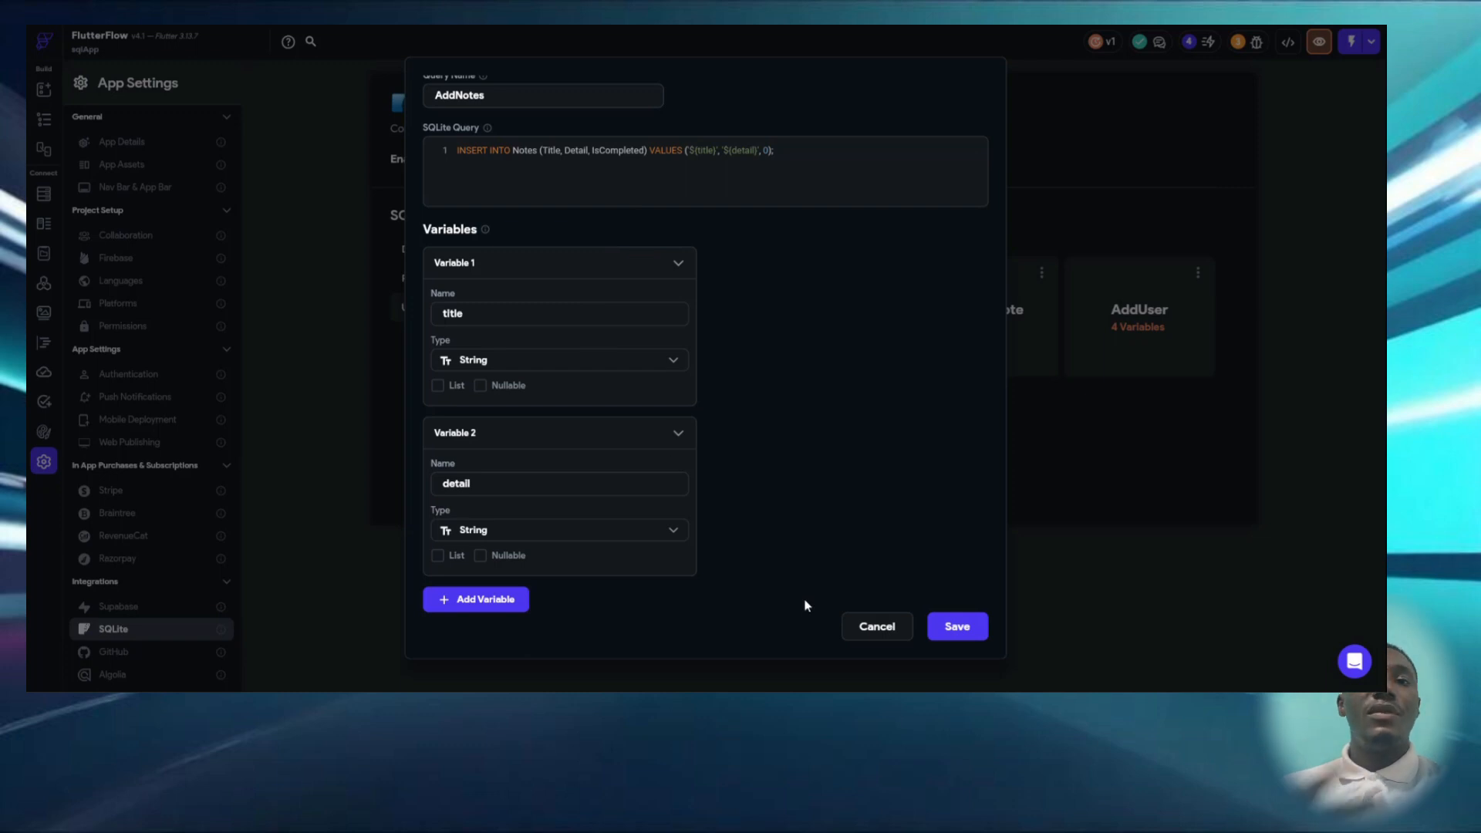
{"action": "left_click", "coordinate": [863, 628]}
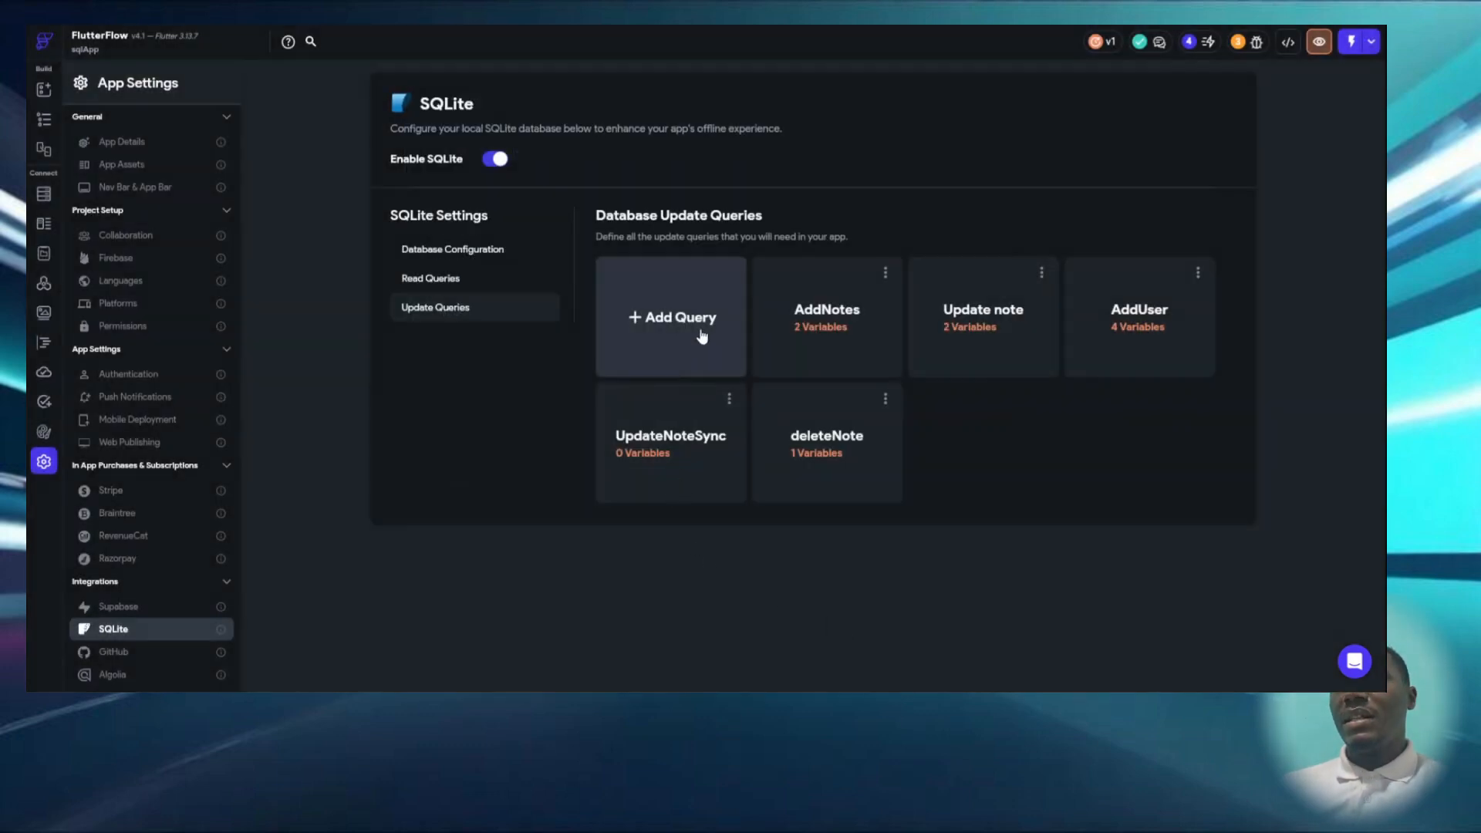
- Review the SQL and variables of the Update note and UpdateNoteSync queries, closing each without saving
{"action": "left_click", "coordinate": [991, 311]}
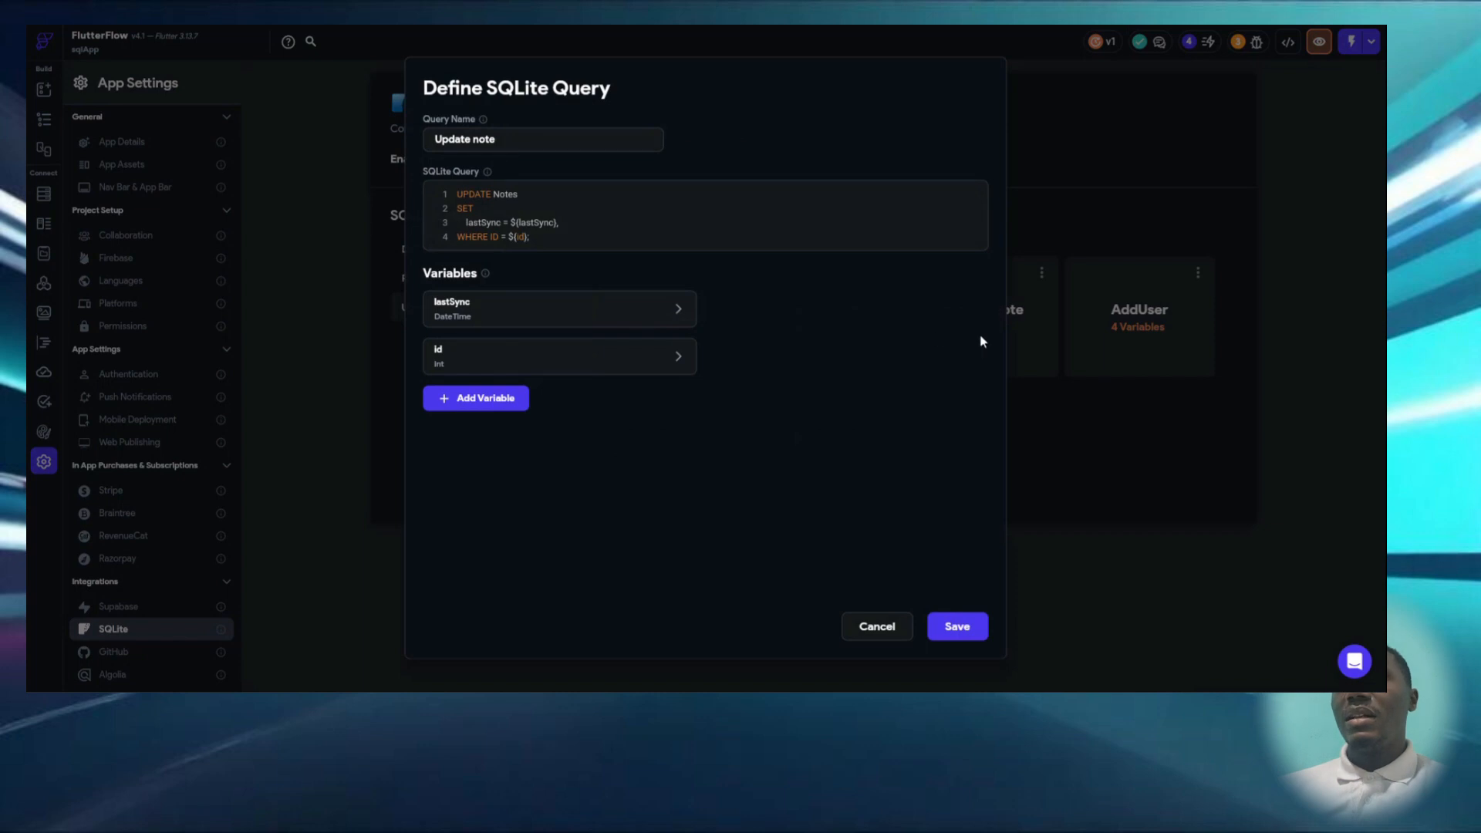
{"action": "left_click", "coordinate": [1147, 298]}
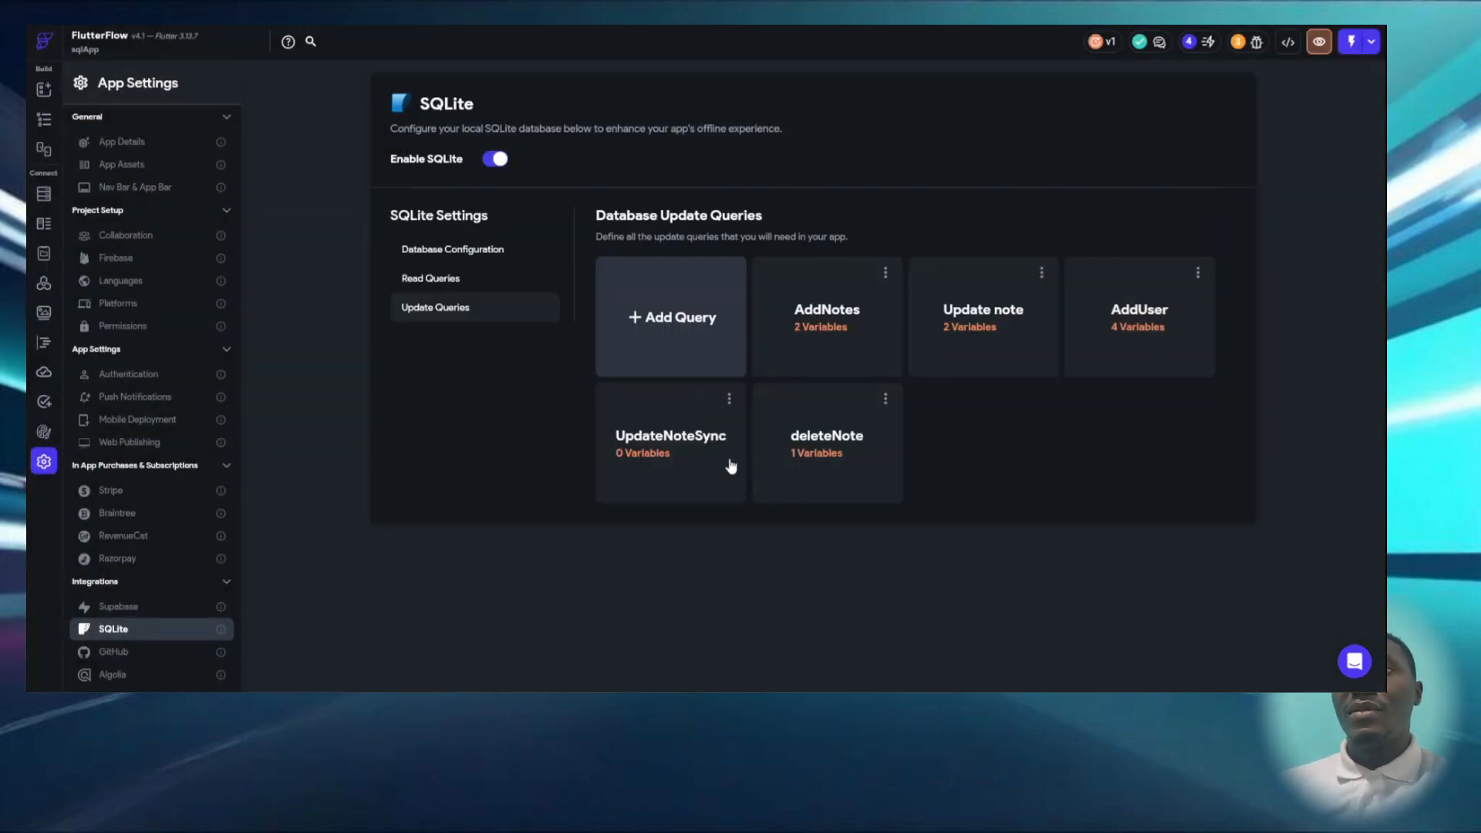
{"action": "left_click", "coordinate": [668, 453]}
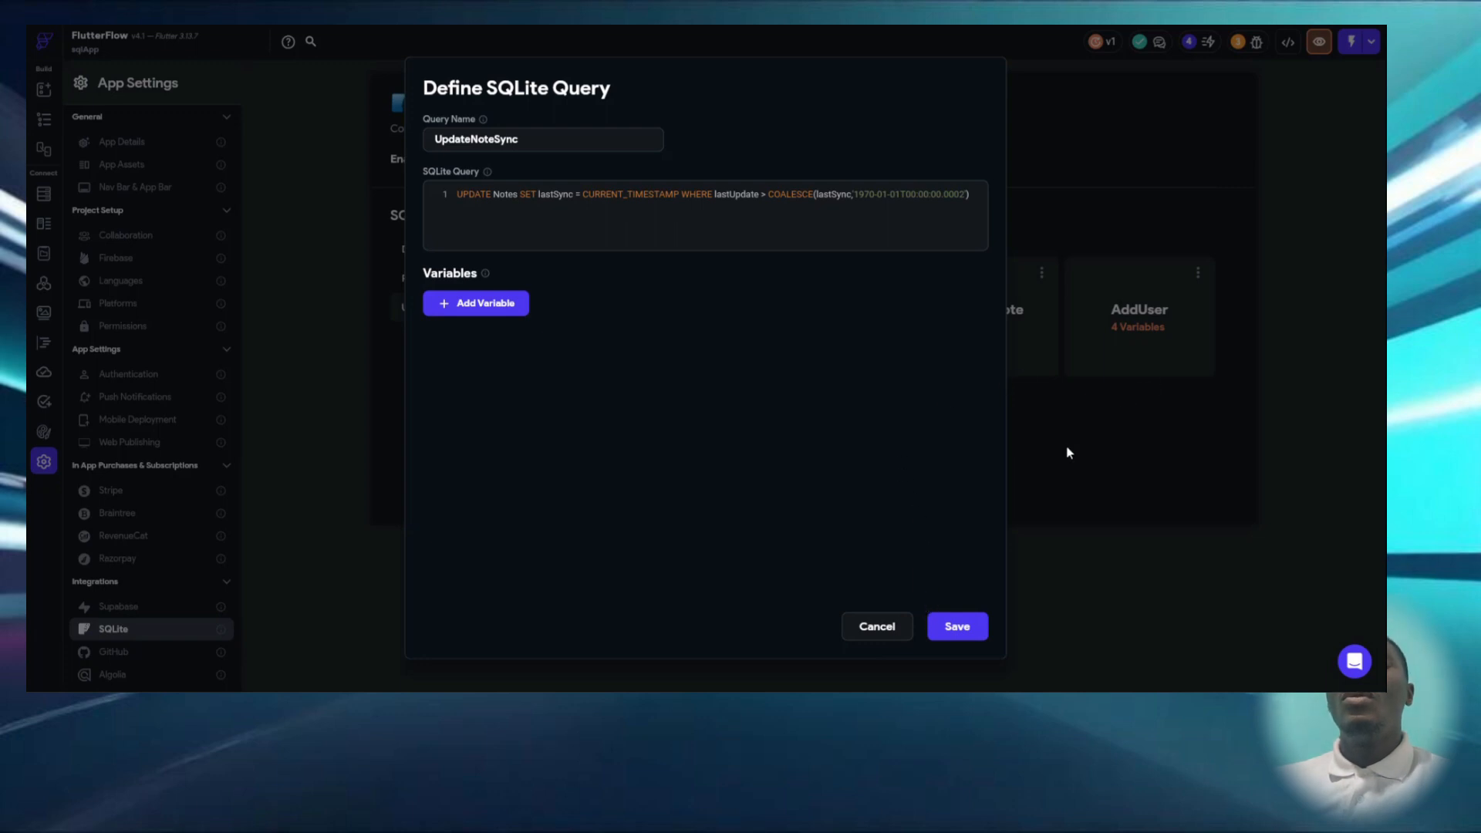
{"action": "left_click", "coordinate": [1117, 430]}
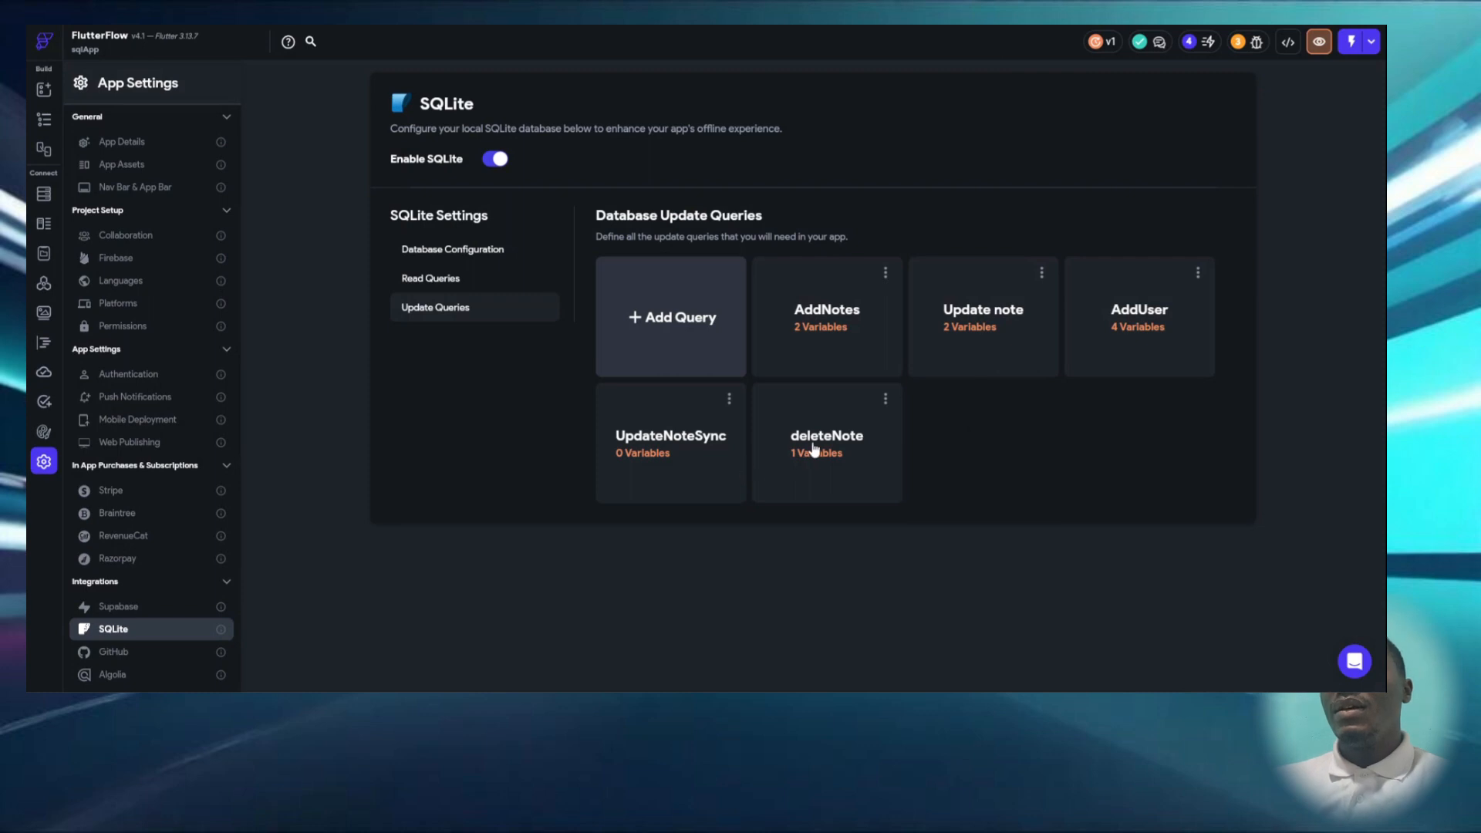
- Reopen the UpdateNoteSync query and compare it with the third record's lastSync and user_id cells in DB Browser for SQLite
{"action": "left_click", "coordinate": [668, 424]}
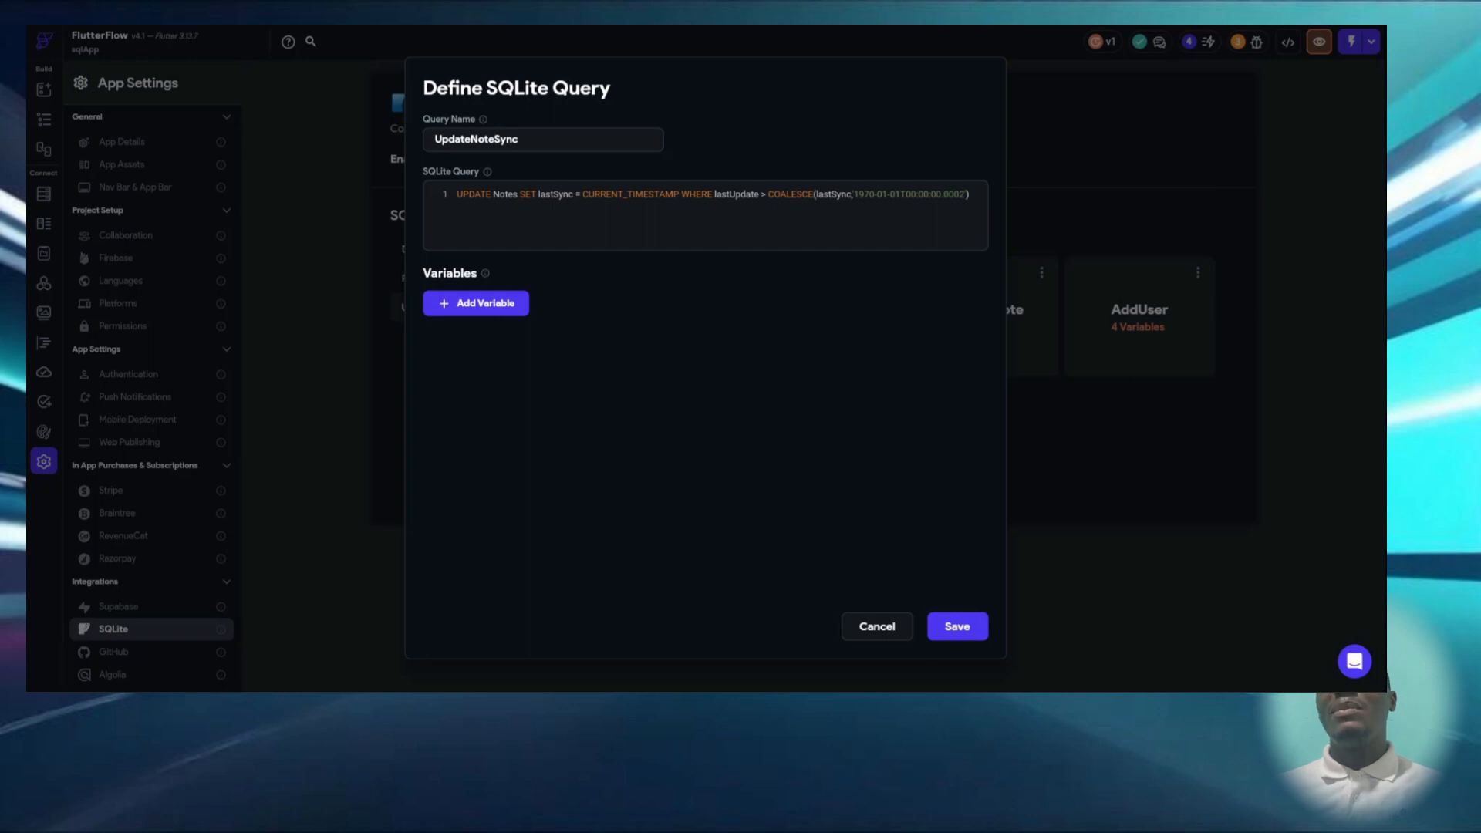
{"action": "left_click", "coordinate": [874, 707]}
{"action": "double_click", "coordinate": [684, 307]}
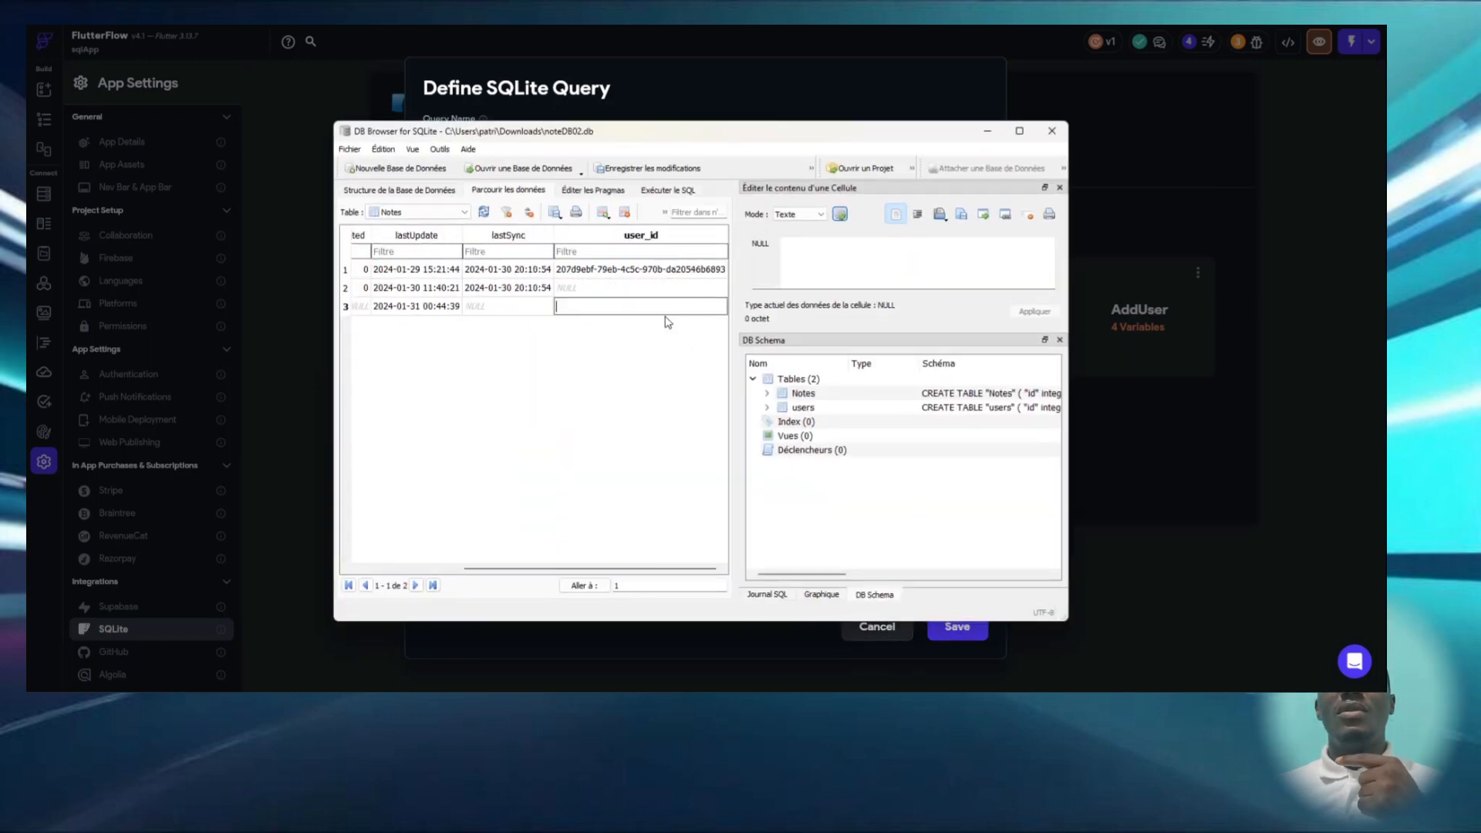
{"action": "left_click", "coordinate": [523, 308]}
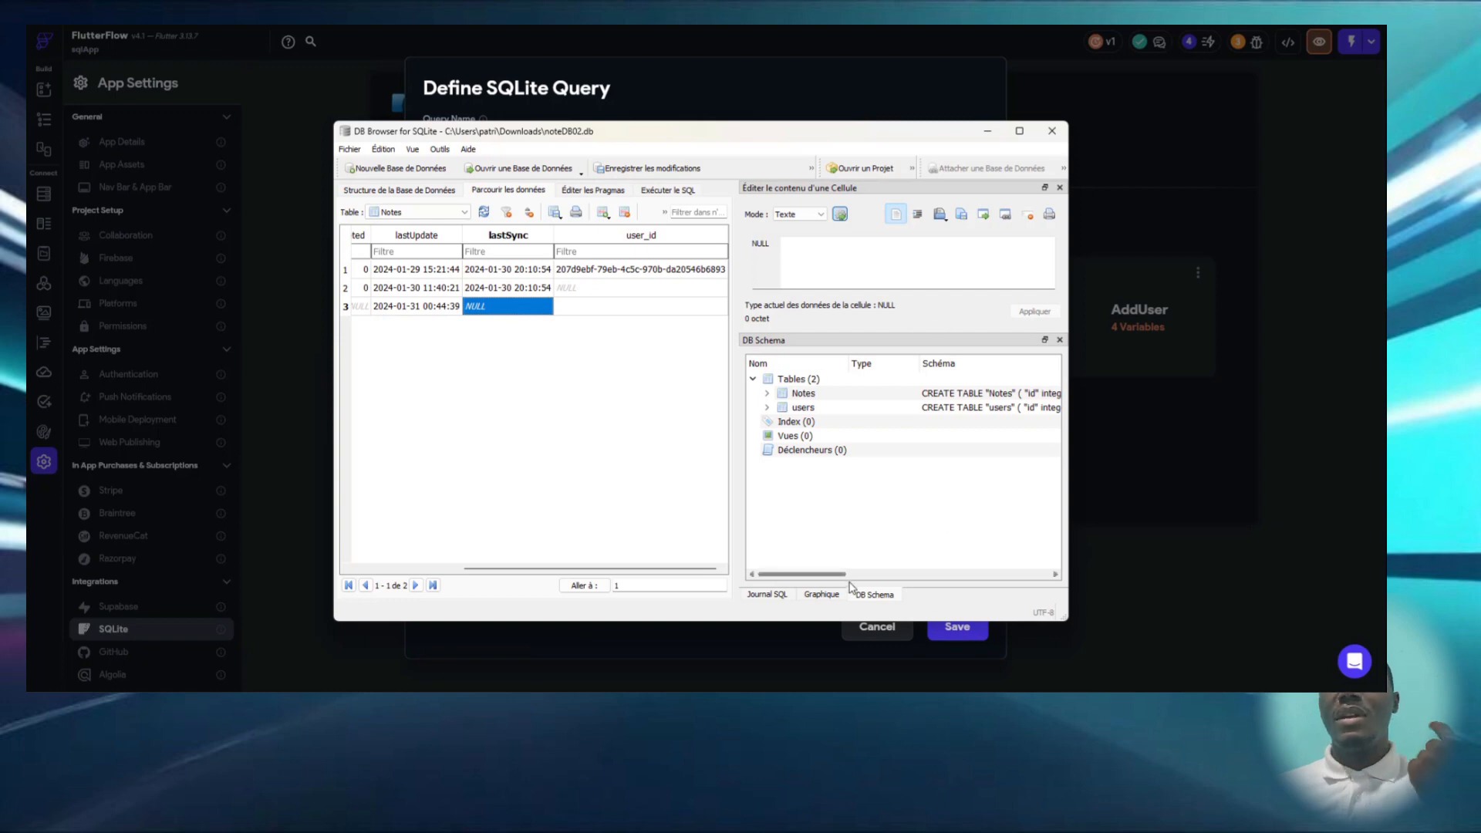
{"action": "left_click", "coordinate": [987, 131]}
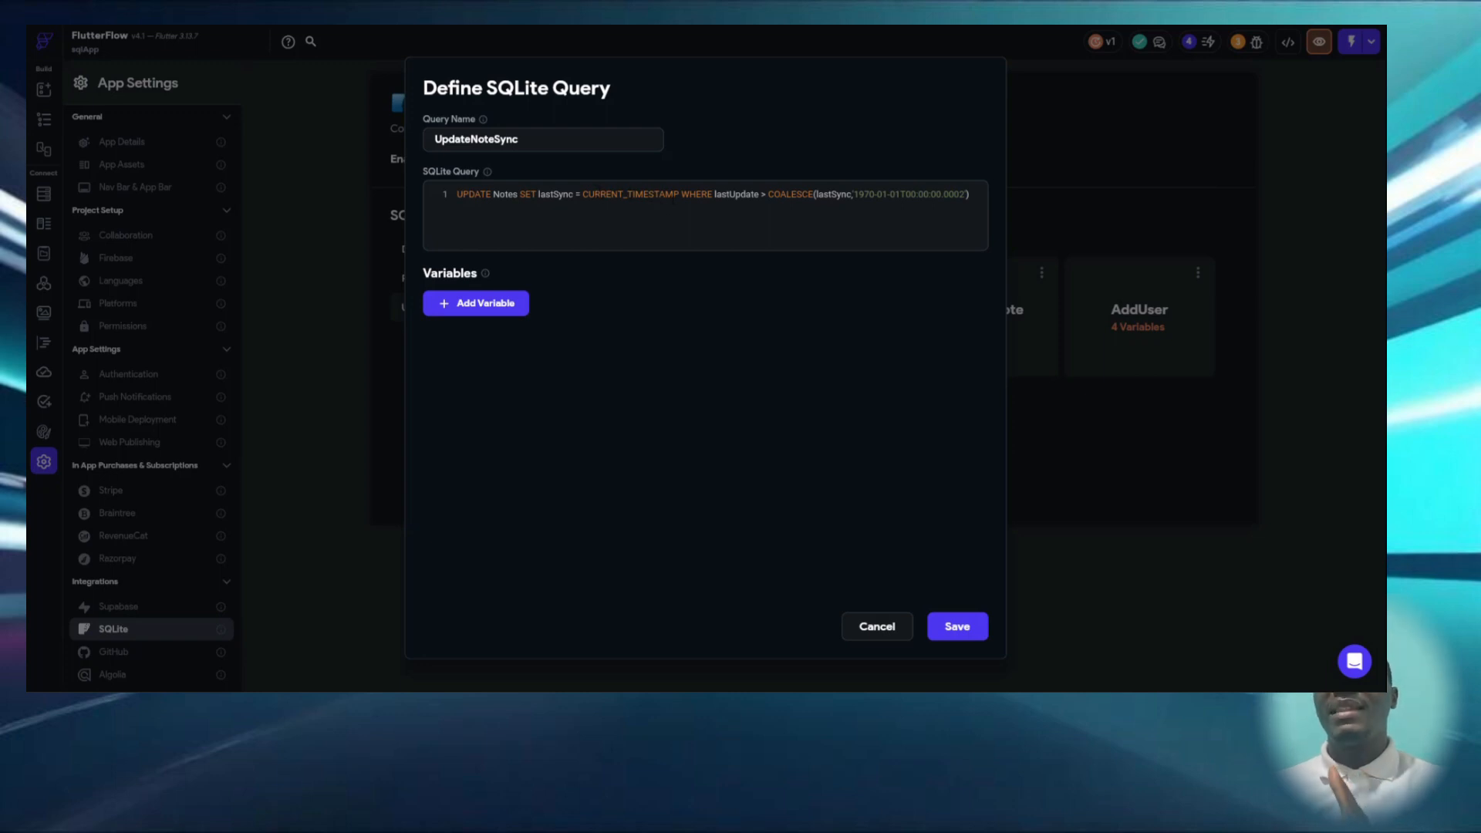
- Examine CURRENT_TIMESTAMP in the UpdateNoteSync query and review the deleteNote query, closing both without saving
{"action": "double_click", "coordinate": [663, 194]}
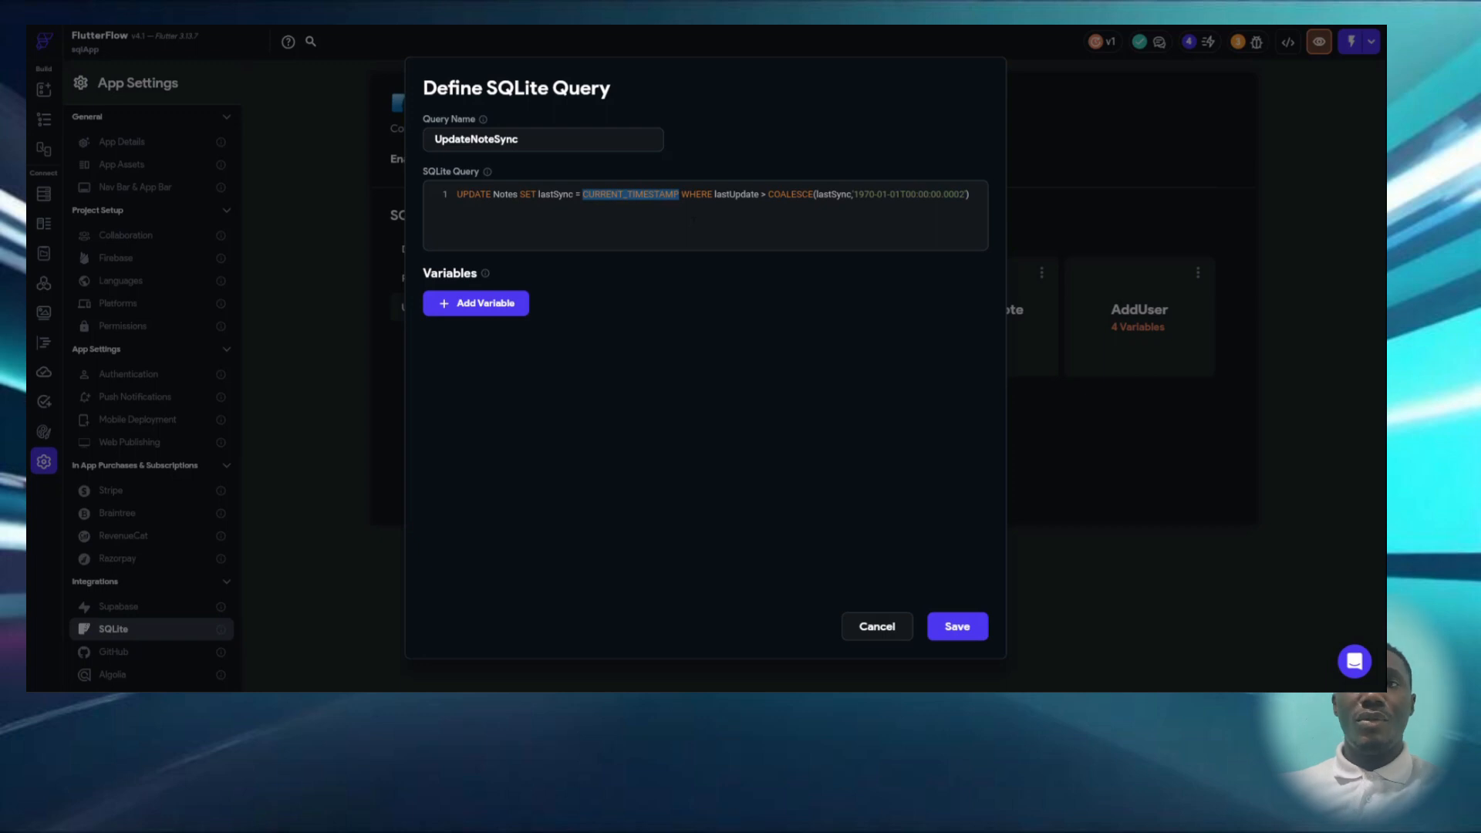
{"action": "left_click", "coordinate": [1222, 481]}
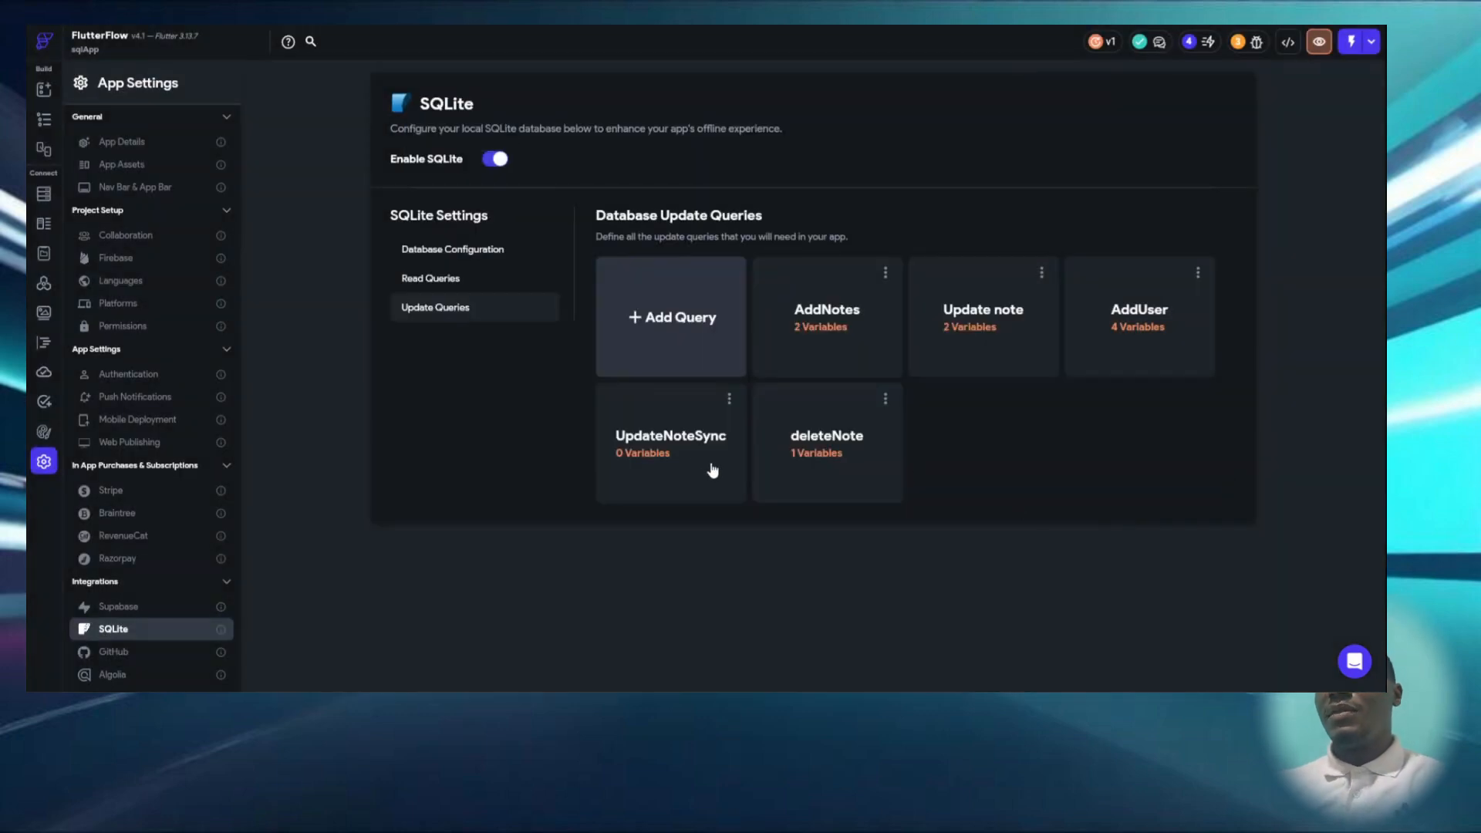
{"action": "left_click", "coordinate": [814, 420]}
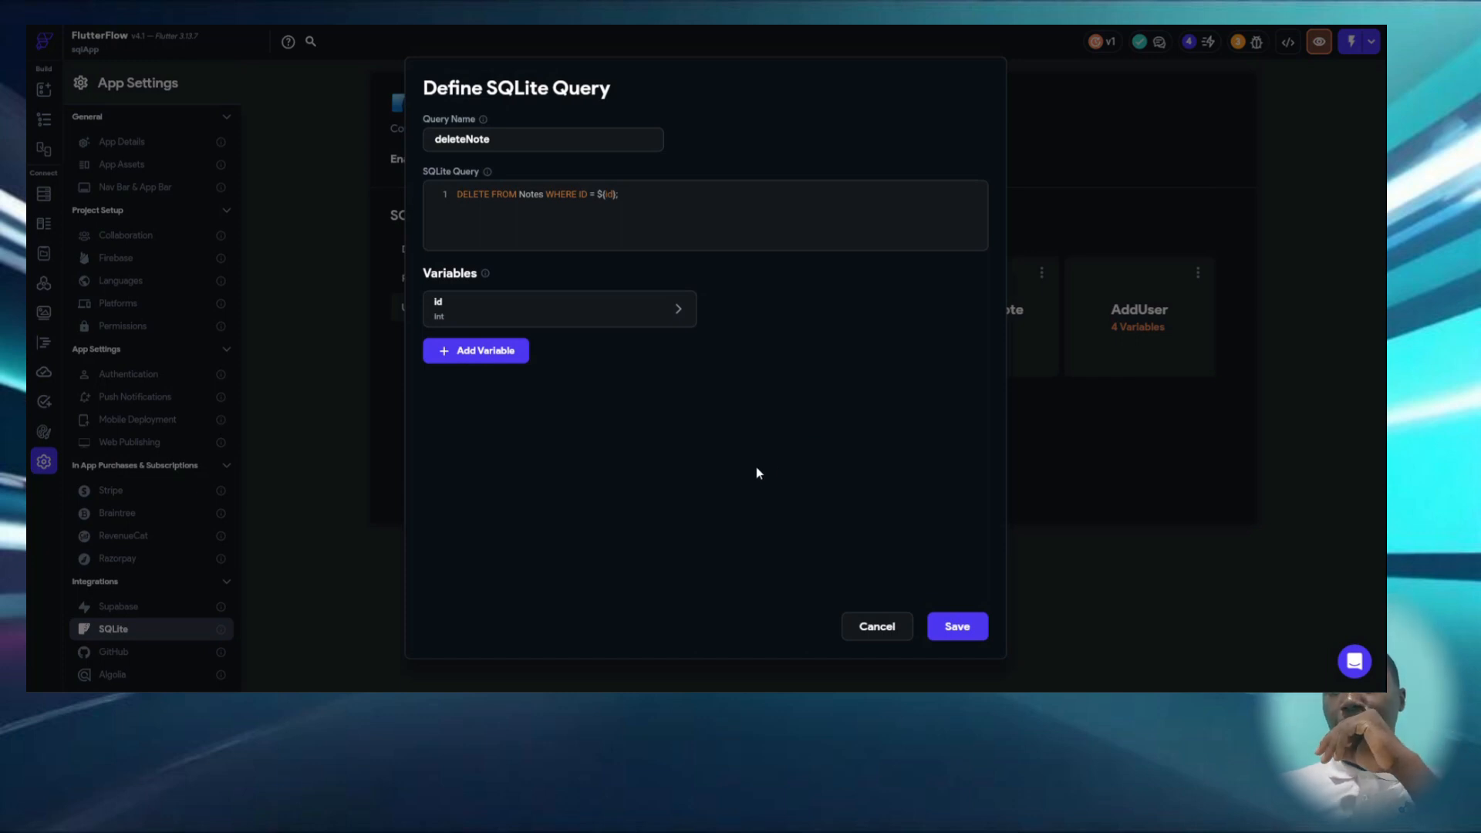
{"action": "left_click", "coordinate": [889, 629]}
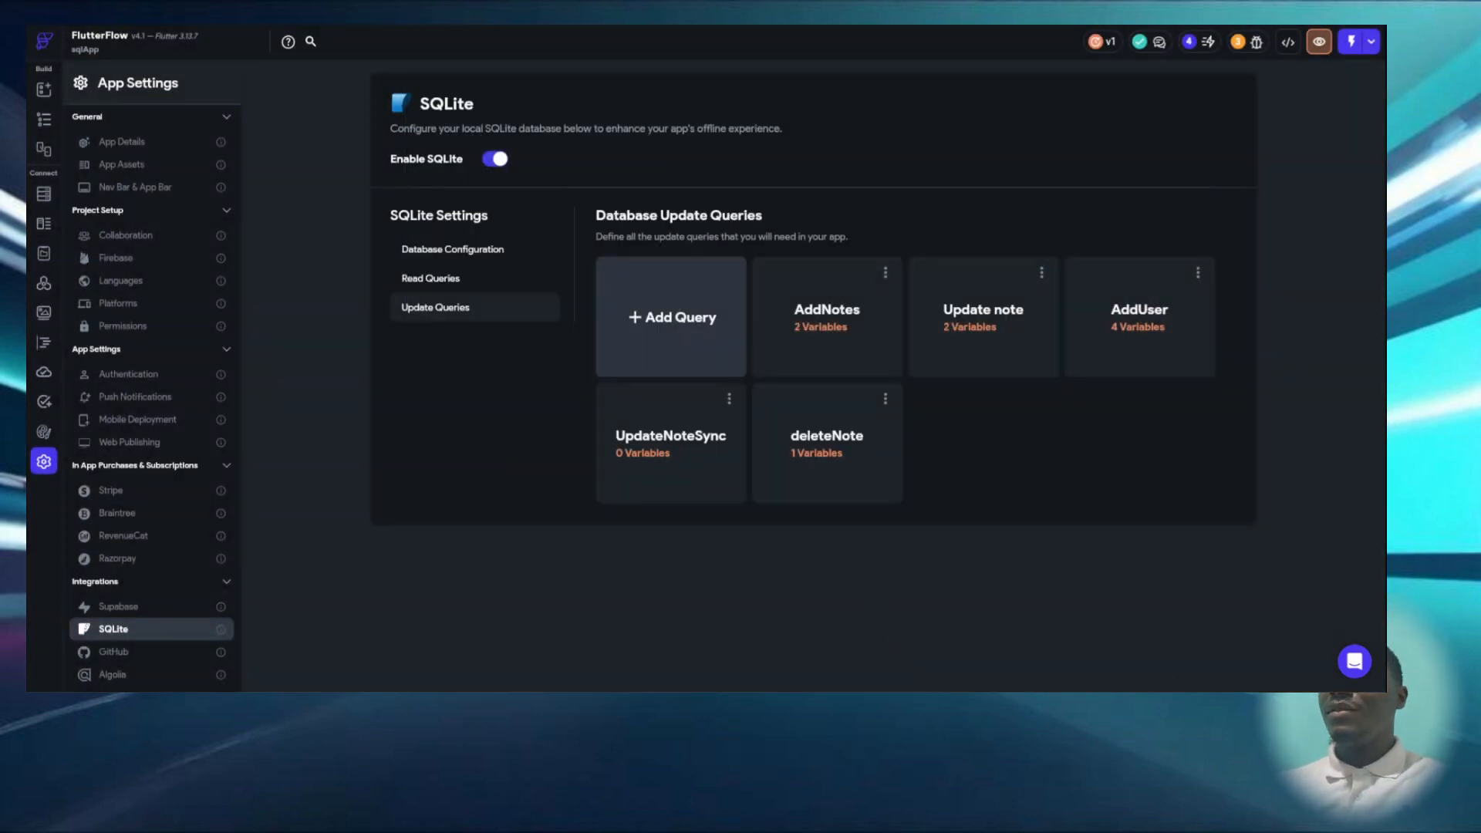
- Check the backend query of the ListView under the HomePage's off tab
{"action": "left_click", "coordinate": [56, 122]}
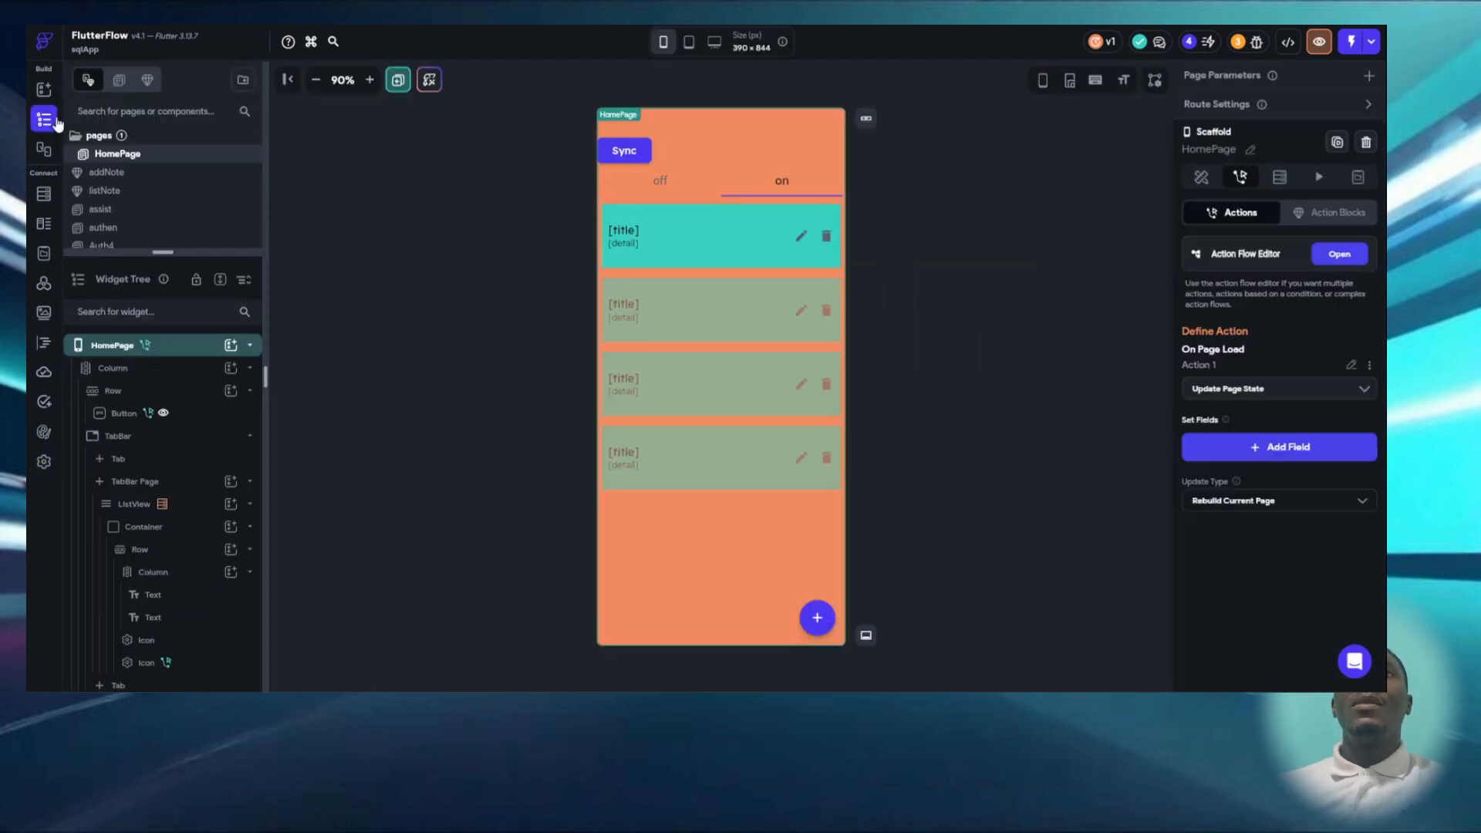
{"action": "left_click", "coordinate": [664, 182]}
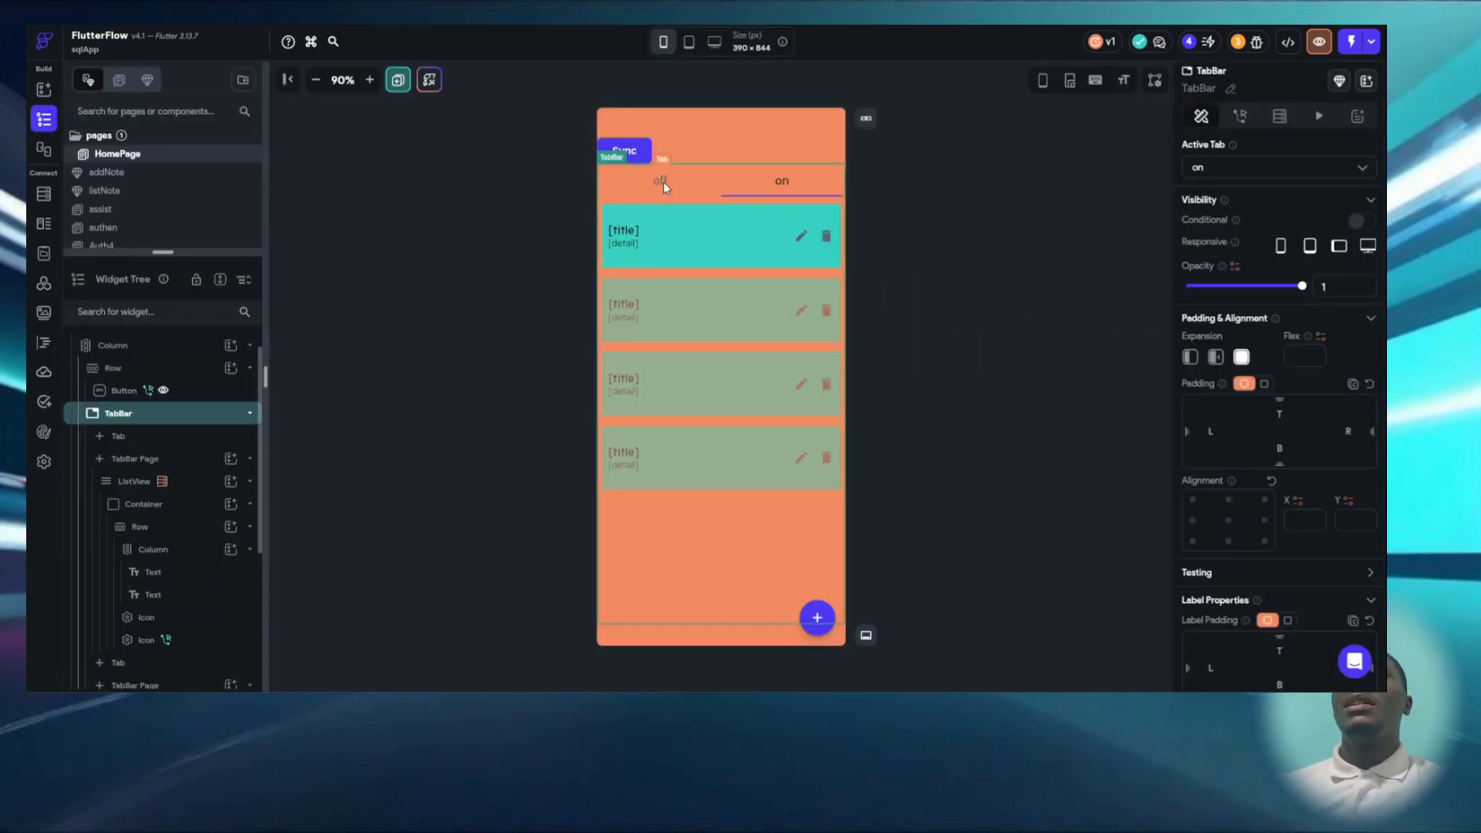
{"action": "left_click", "coordinate": [663, 182]}
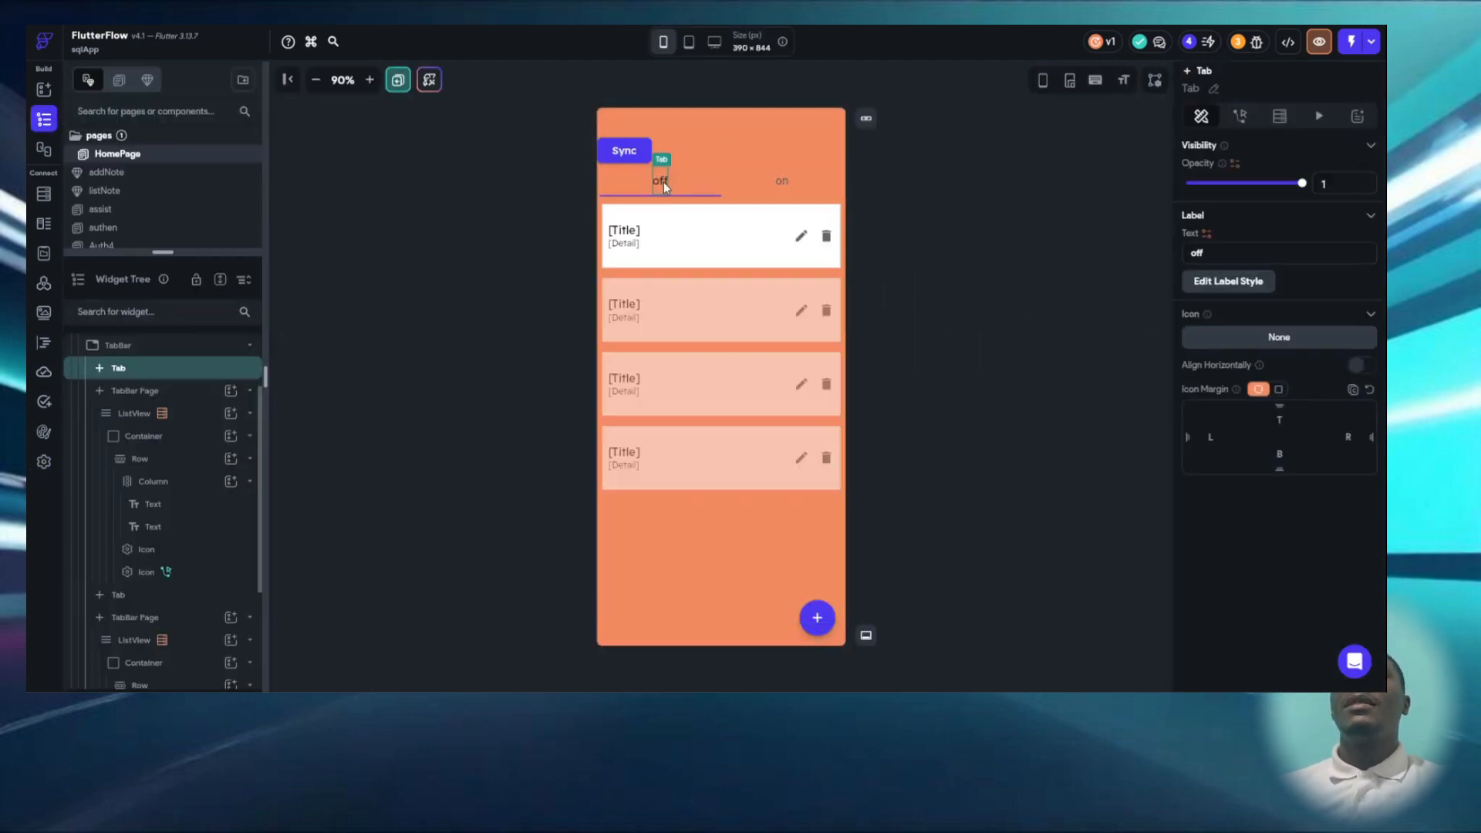
{"action": "left_click", "coordinate": [717, 280]}
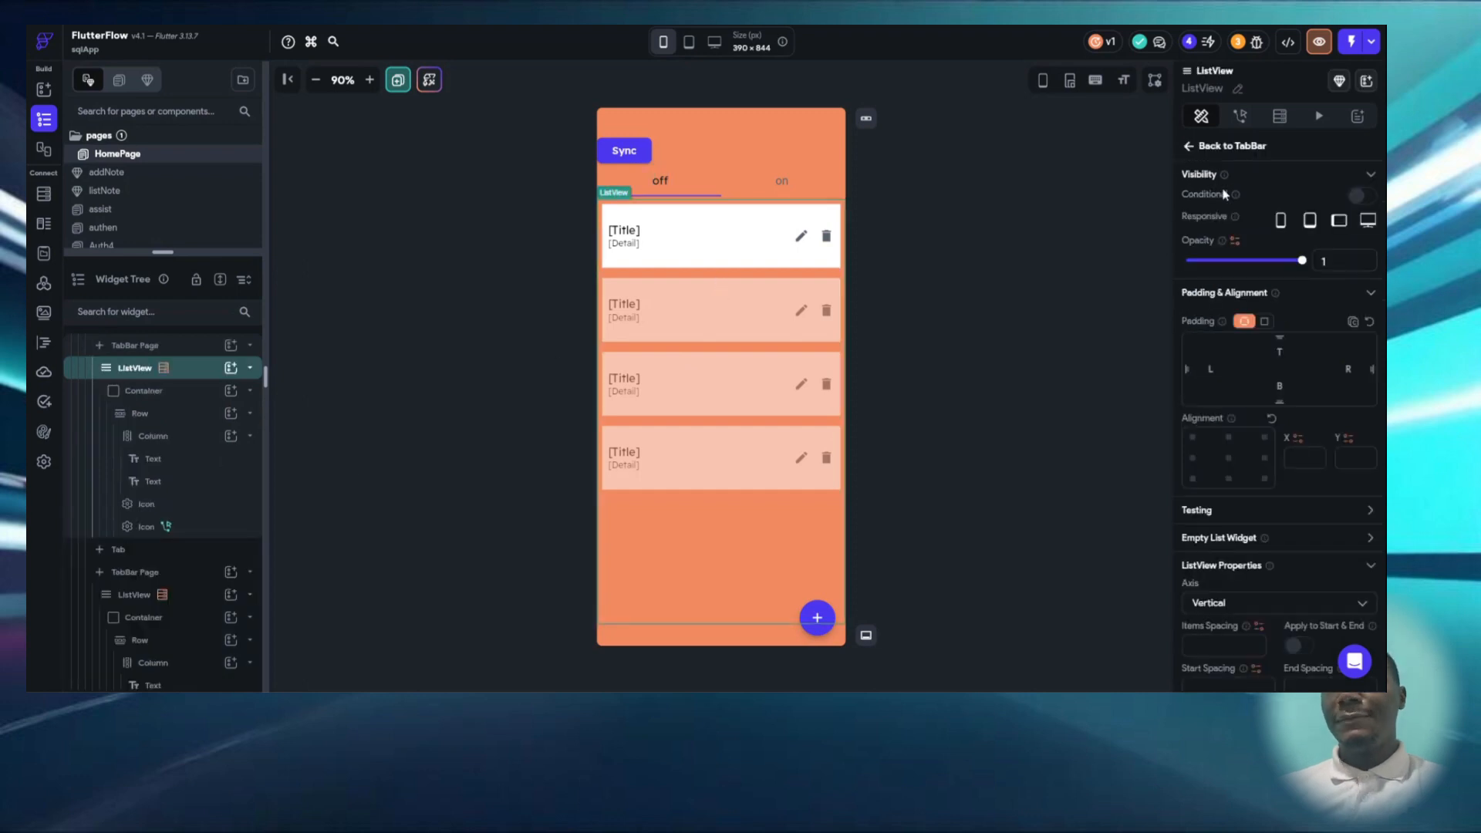
{"action": "left_click", "coordinate": [1277, 117]}
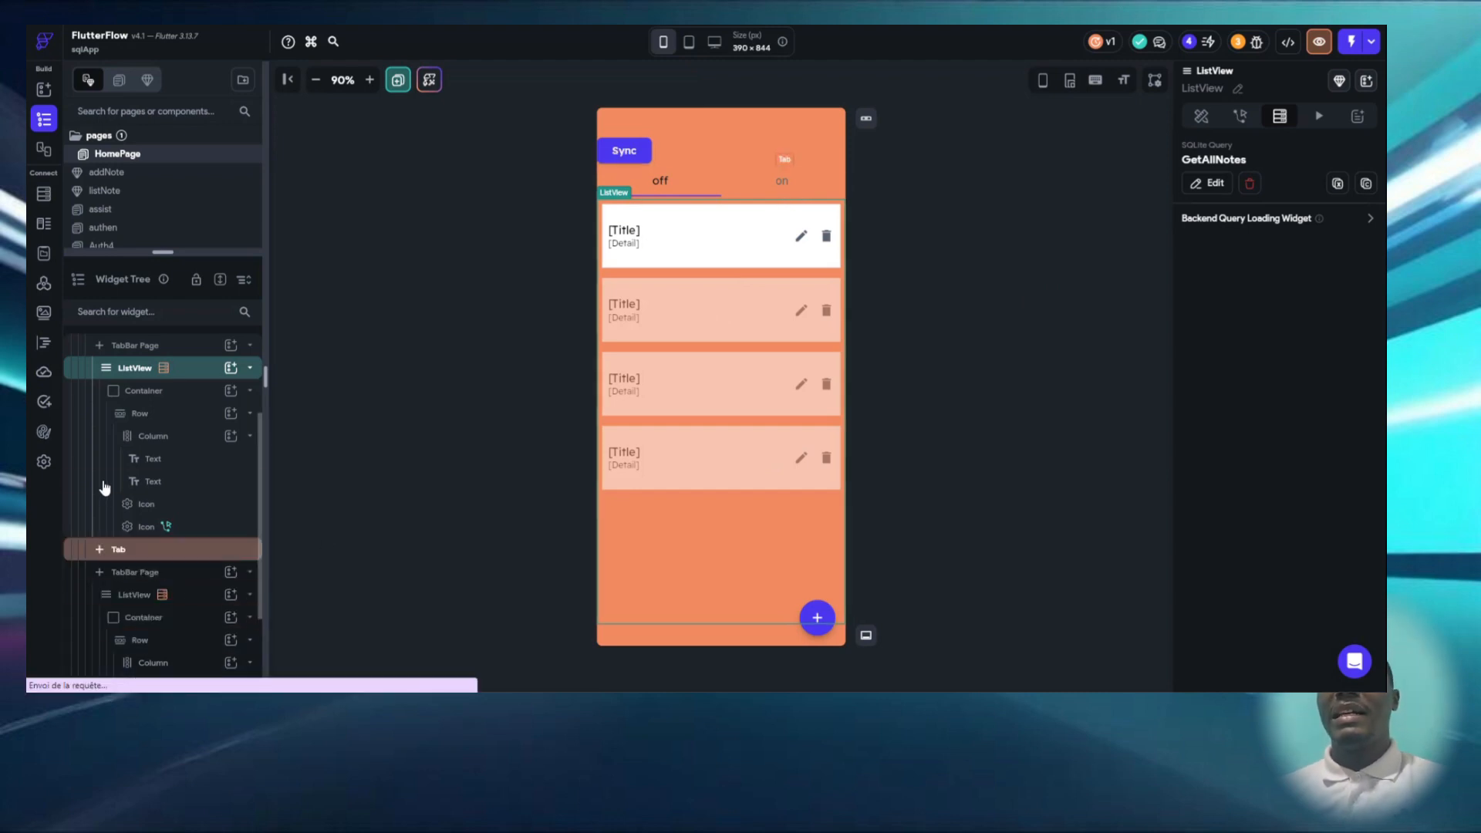
- Review the notes table's fields and data types in the Supabase integration settings
{"action": "left_click", "coordinate": [44, 463]}
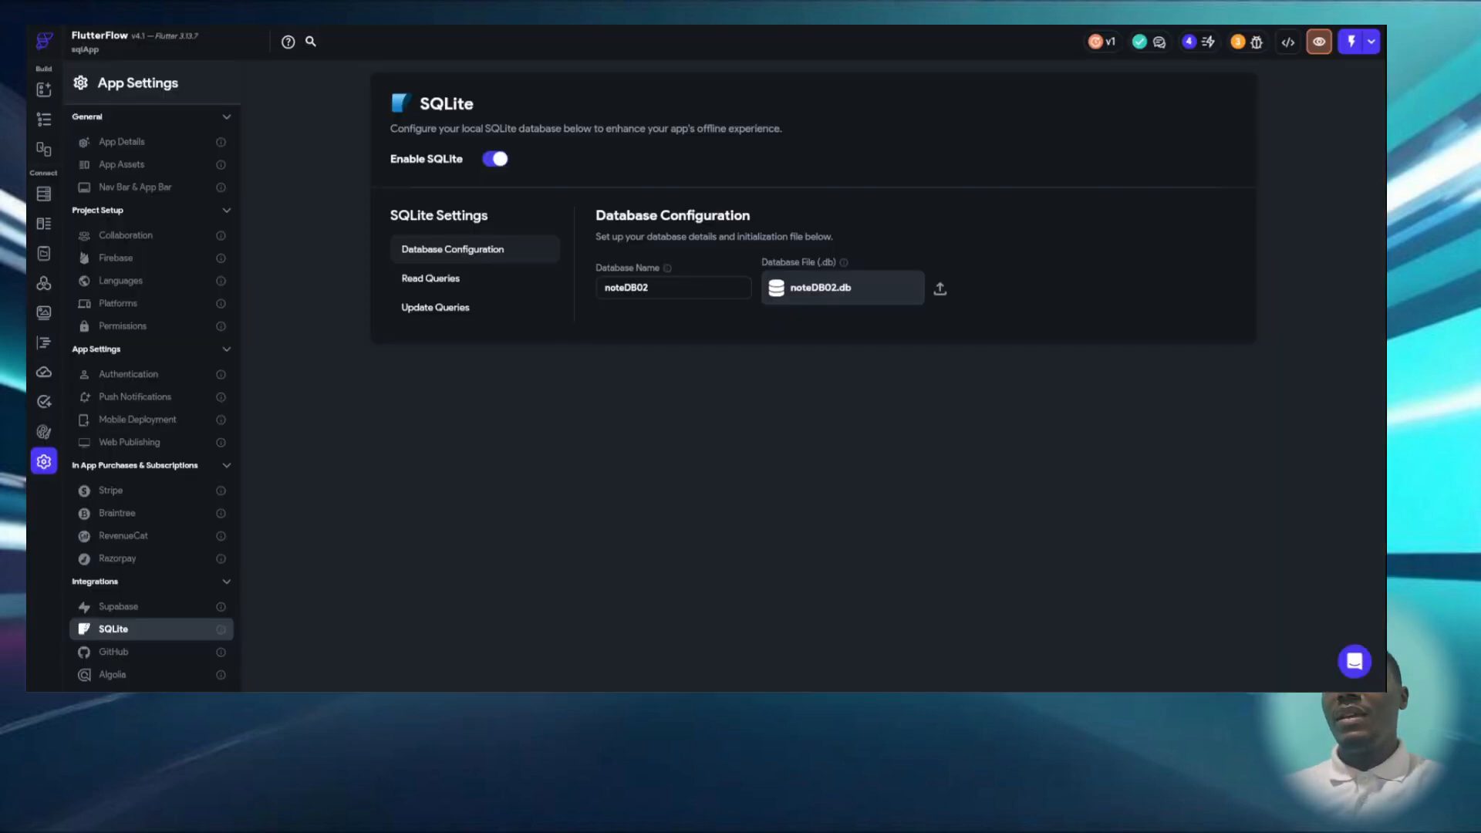
{"action": "scroll", "coordinate": [166, 577], "scroll_direction": "down", "scroll_amount": 1}
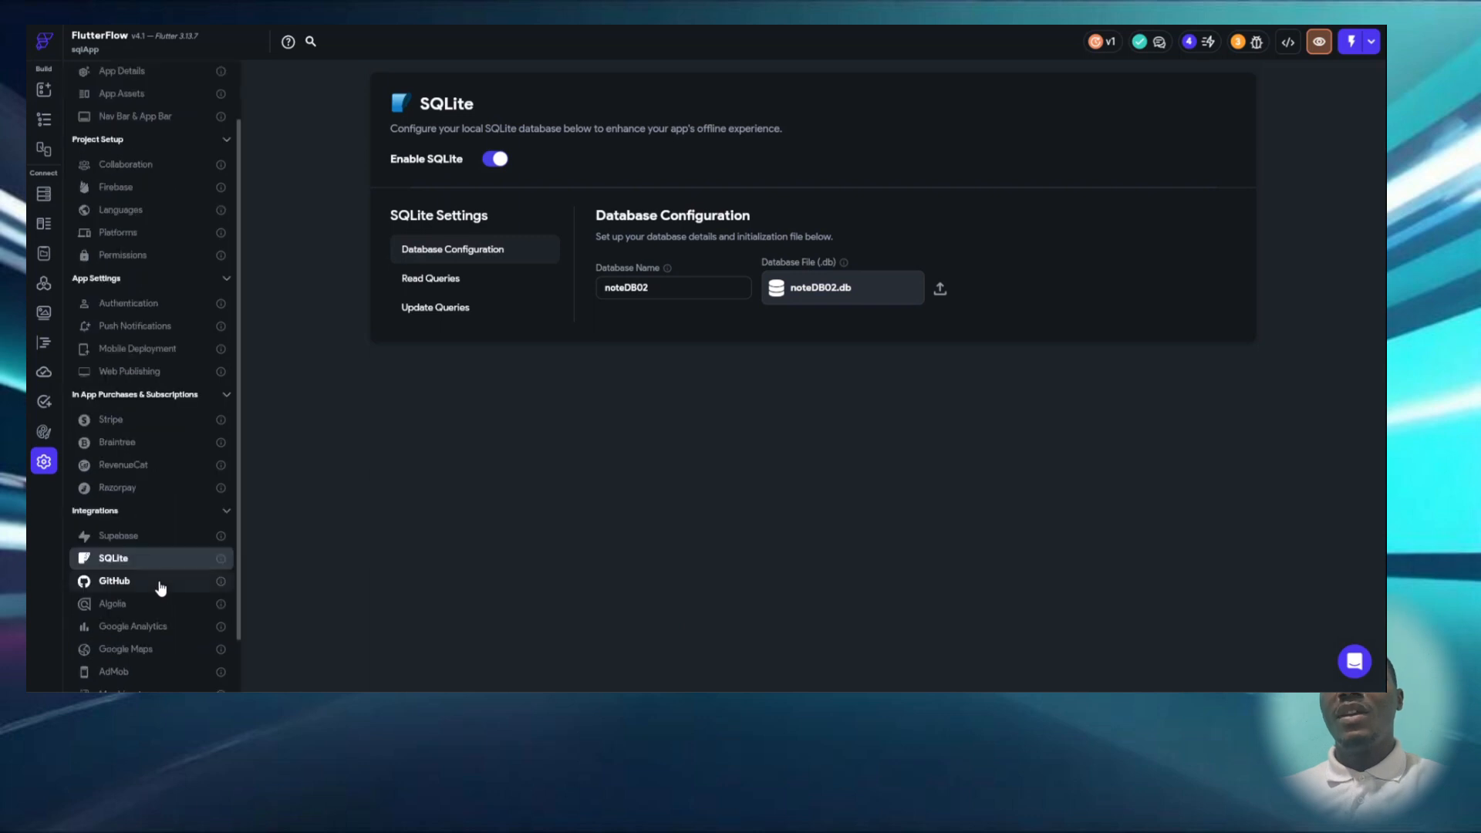
{"action": "left_click", "coordinate": [154, 549]}
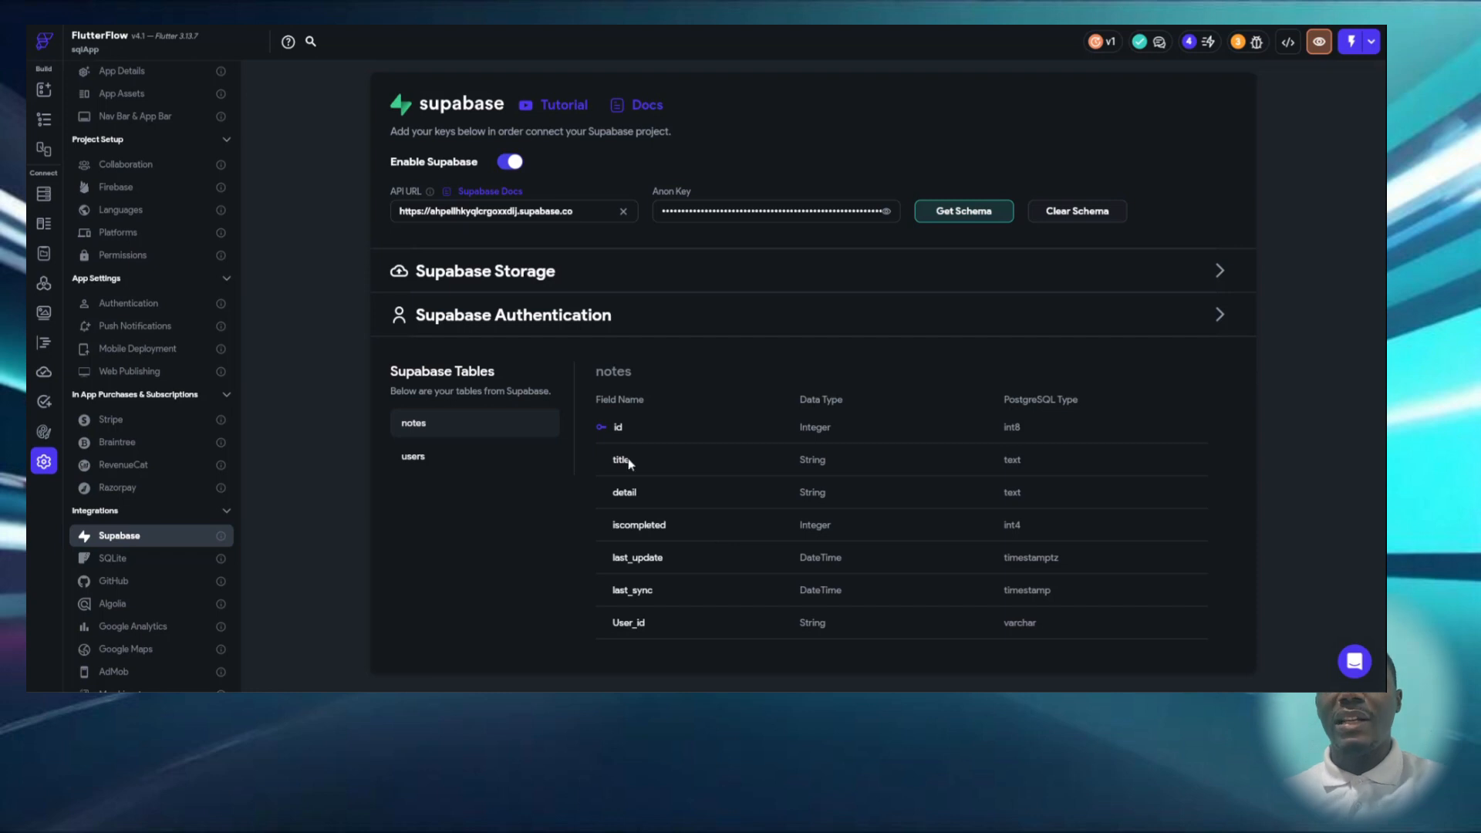
- Review the Supabase query settings of the ListView under the HomePage's on tab, and close them without changes
{"action": "left_click", "coordinate": [44, 119]}
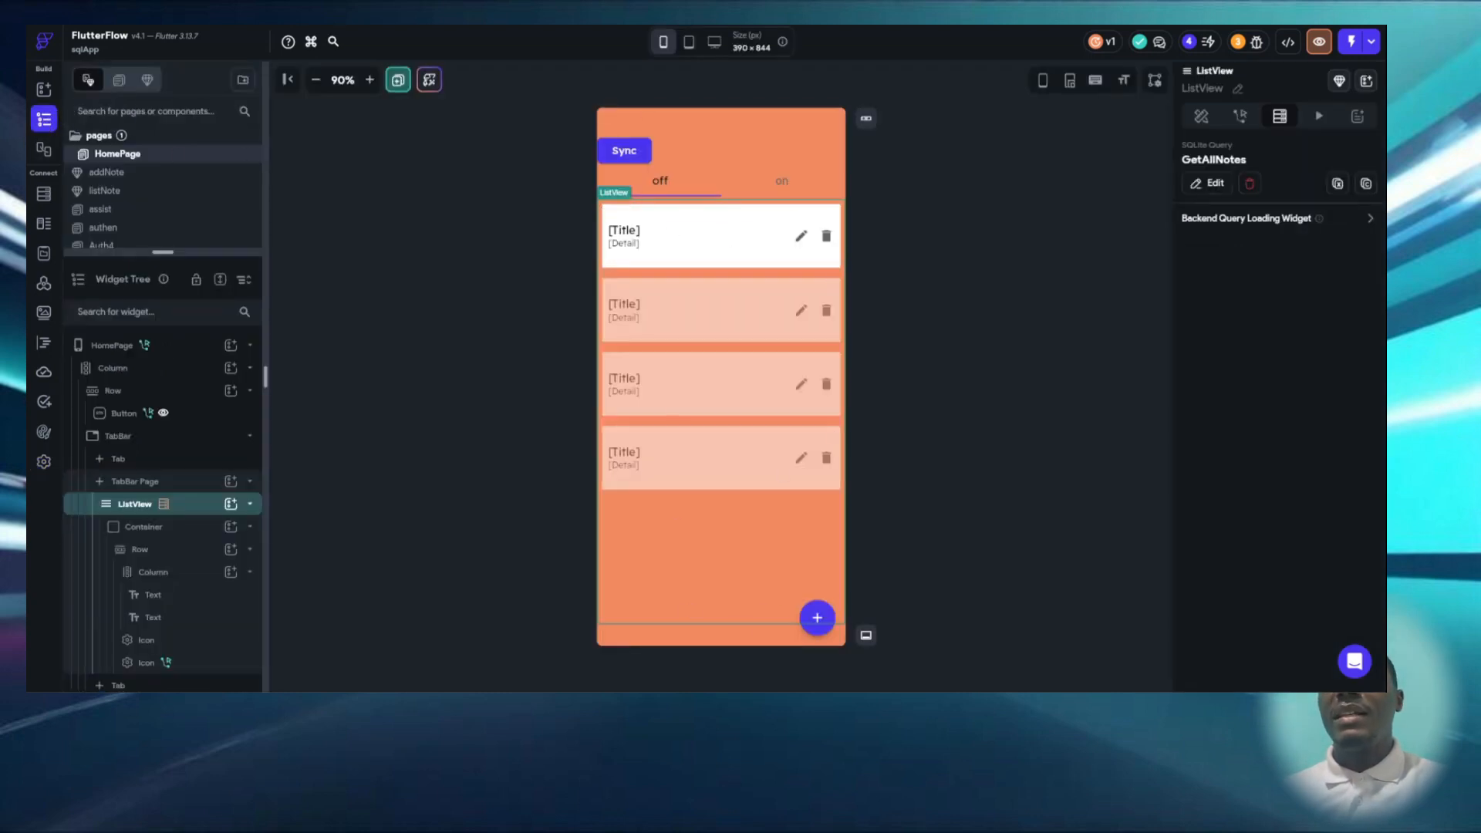
{"action": "left_click", "coordinate": [781, 178]}
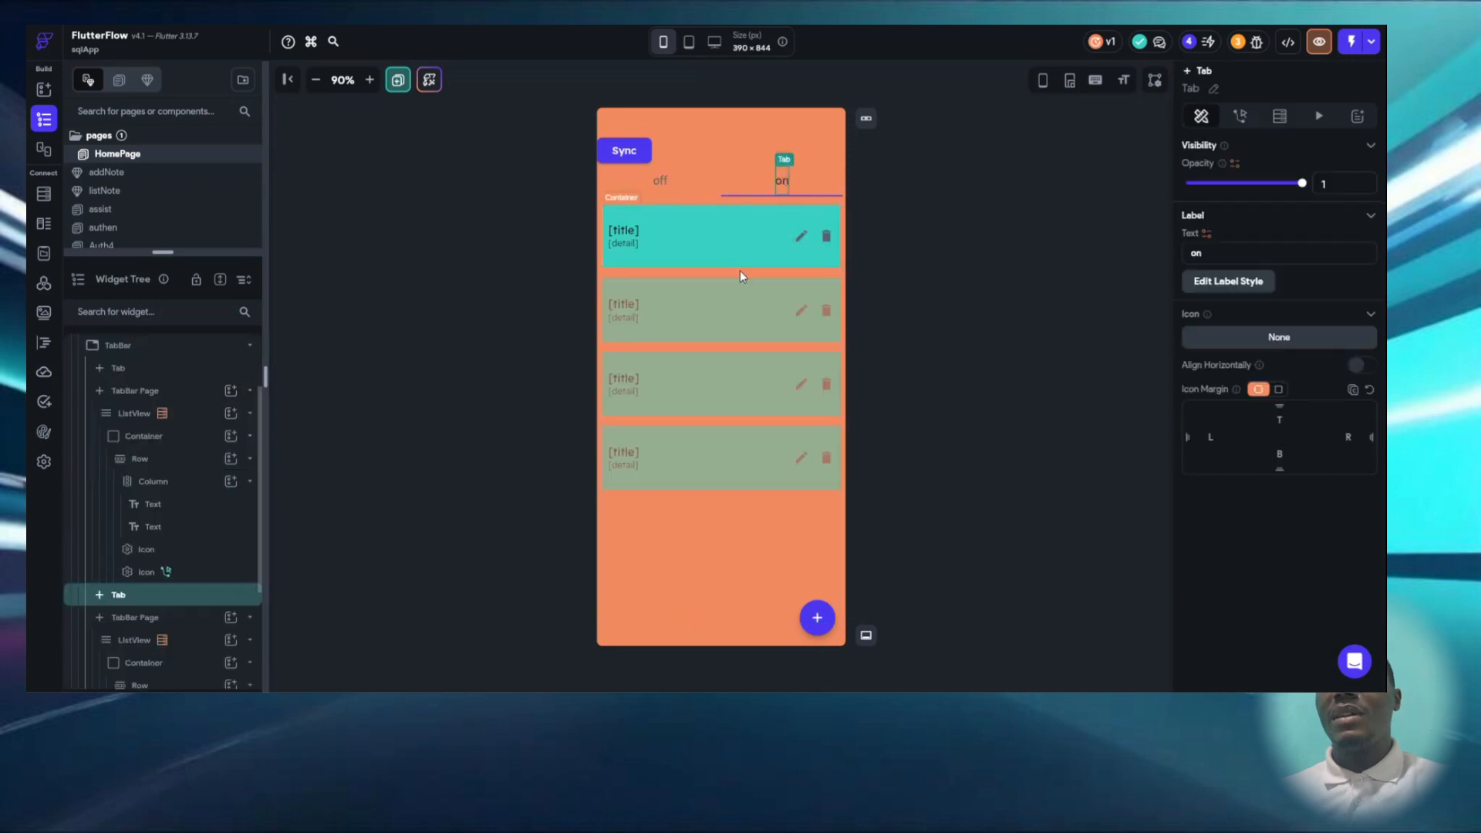
{"action": "left_click", "coordinate": [756, 309]}
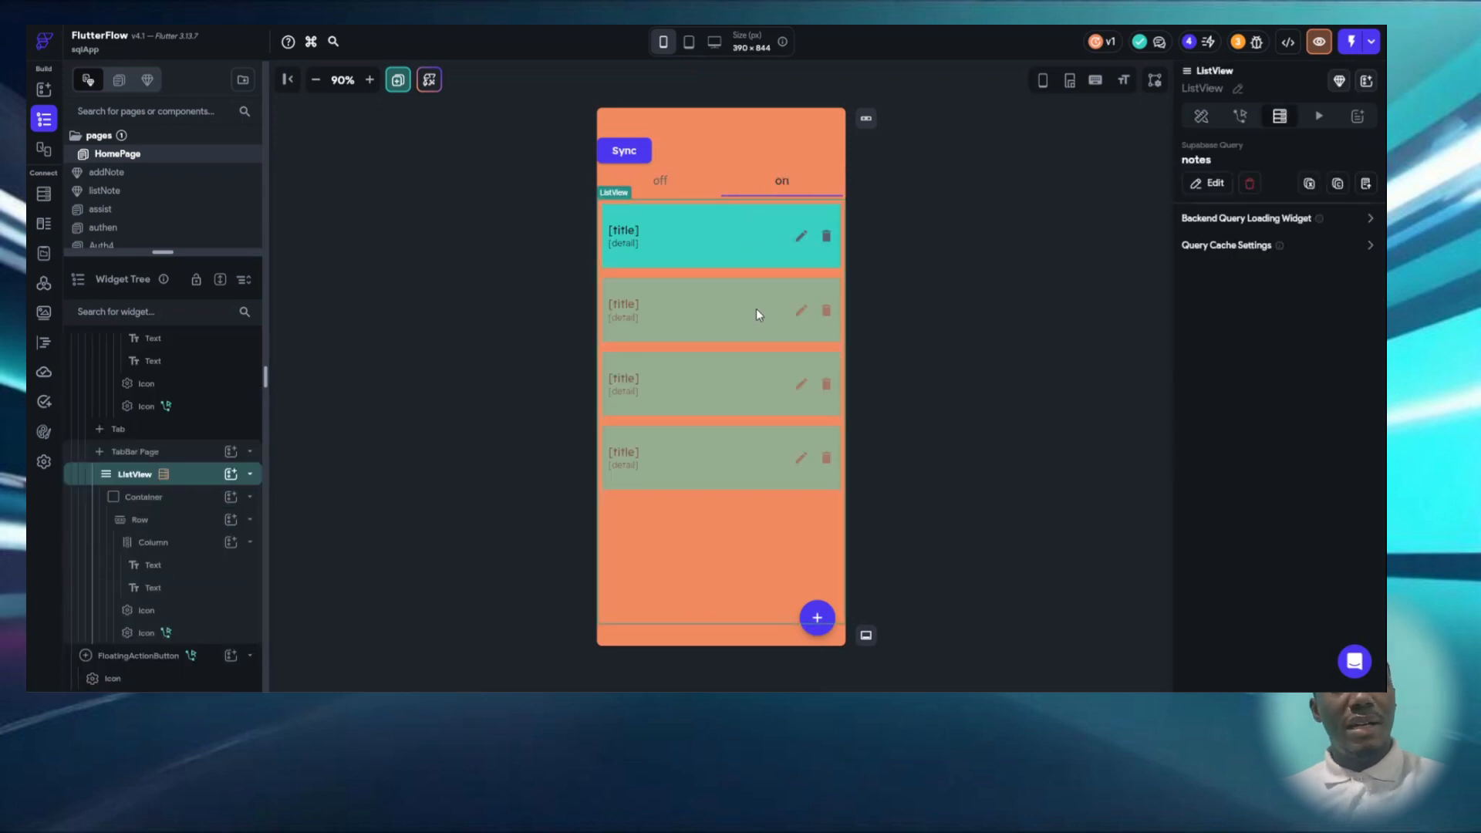
{"action": "left_click", "coordinate": [1215, 187]}
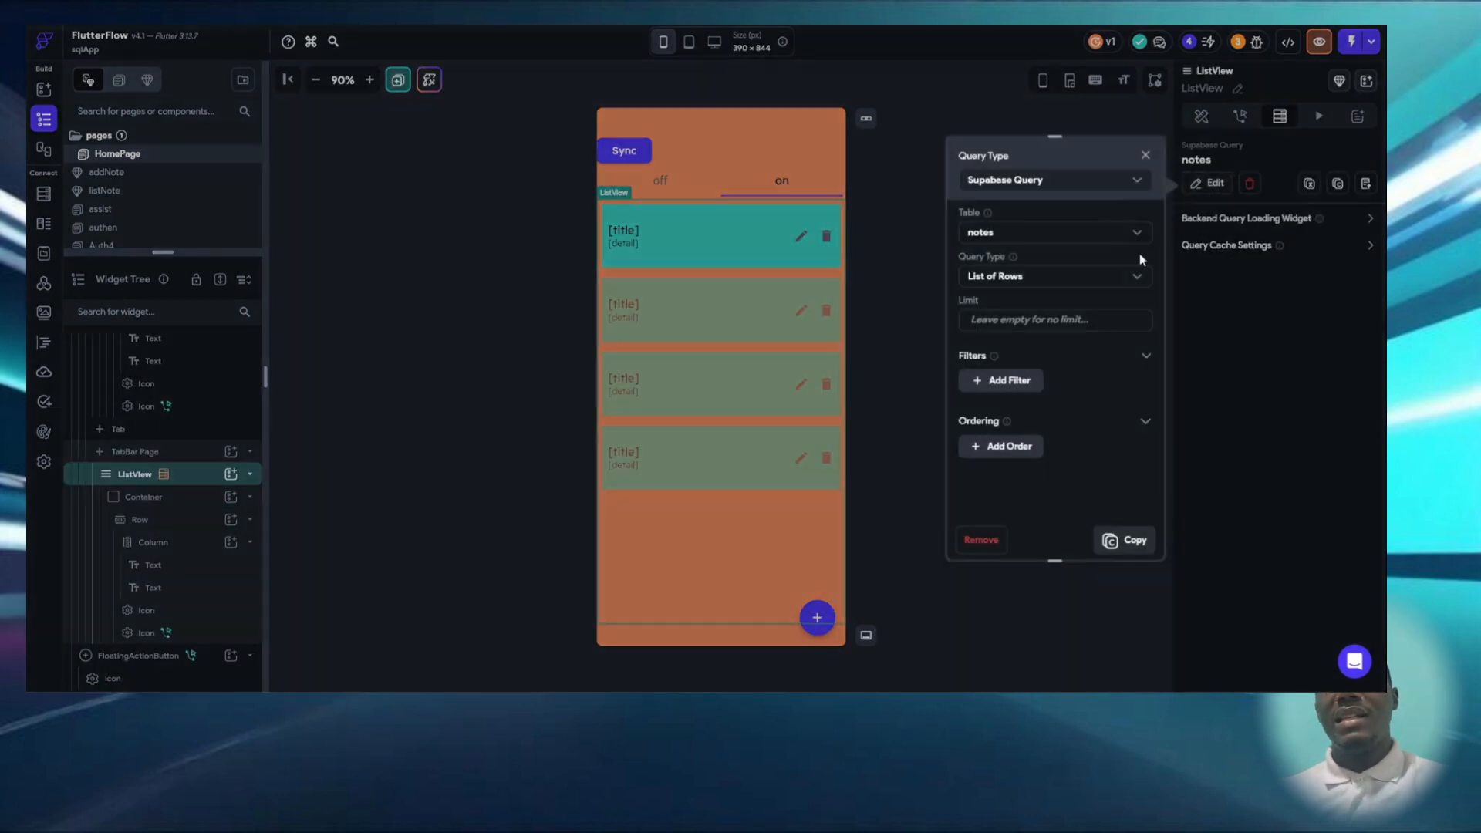
{"action": "left_click", "coordinate": [899, 300]}
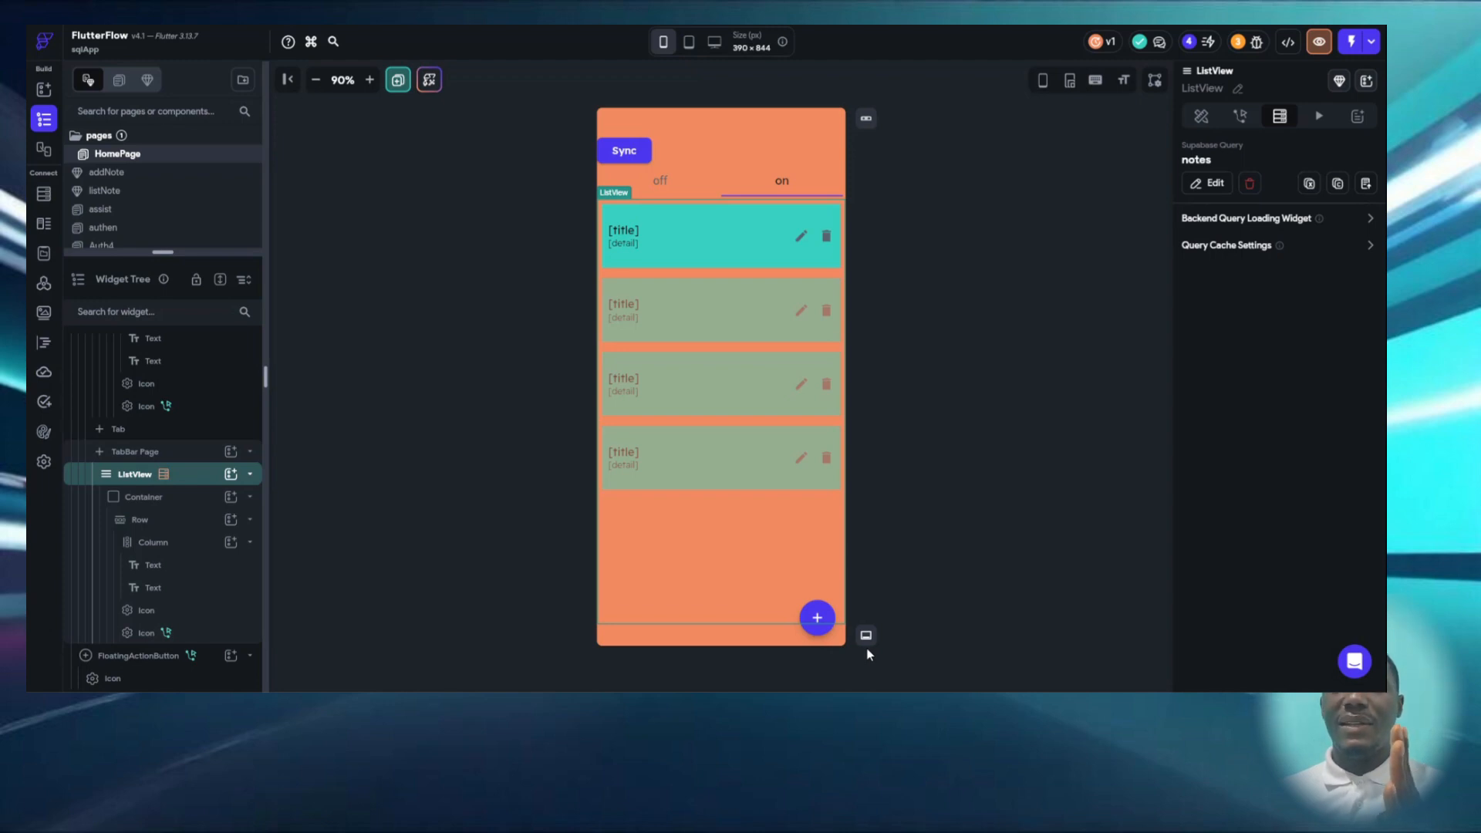
- Switch to the Android emulator running sqlApp, turn off its Wi-Fi, and return to the HomePage in FlutterFlow
{"action": "left_click", "coordinate": [881, 691]}
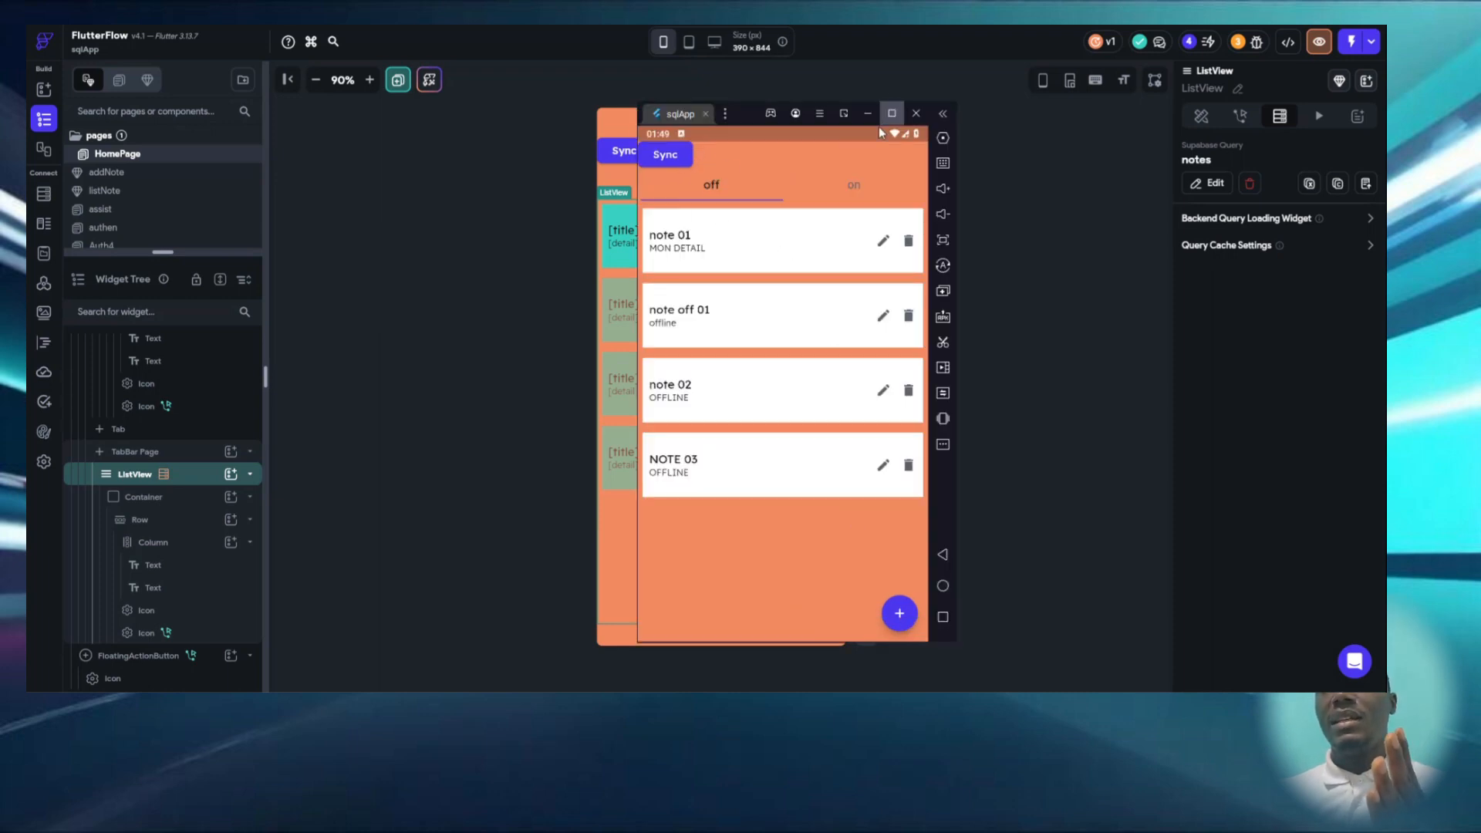
{"action": "left_click_drag", "start_coordinate": [877, 128], "coordinate": [813, 436]}
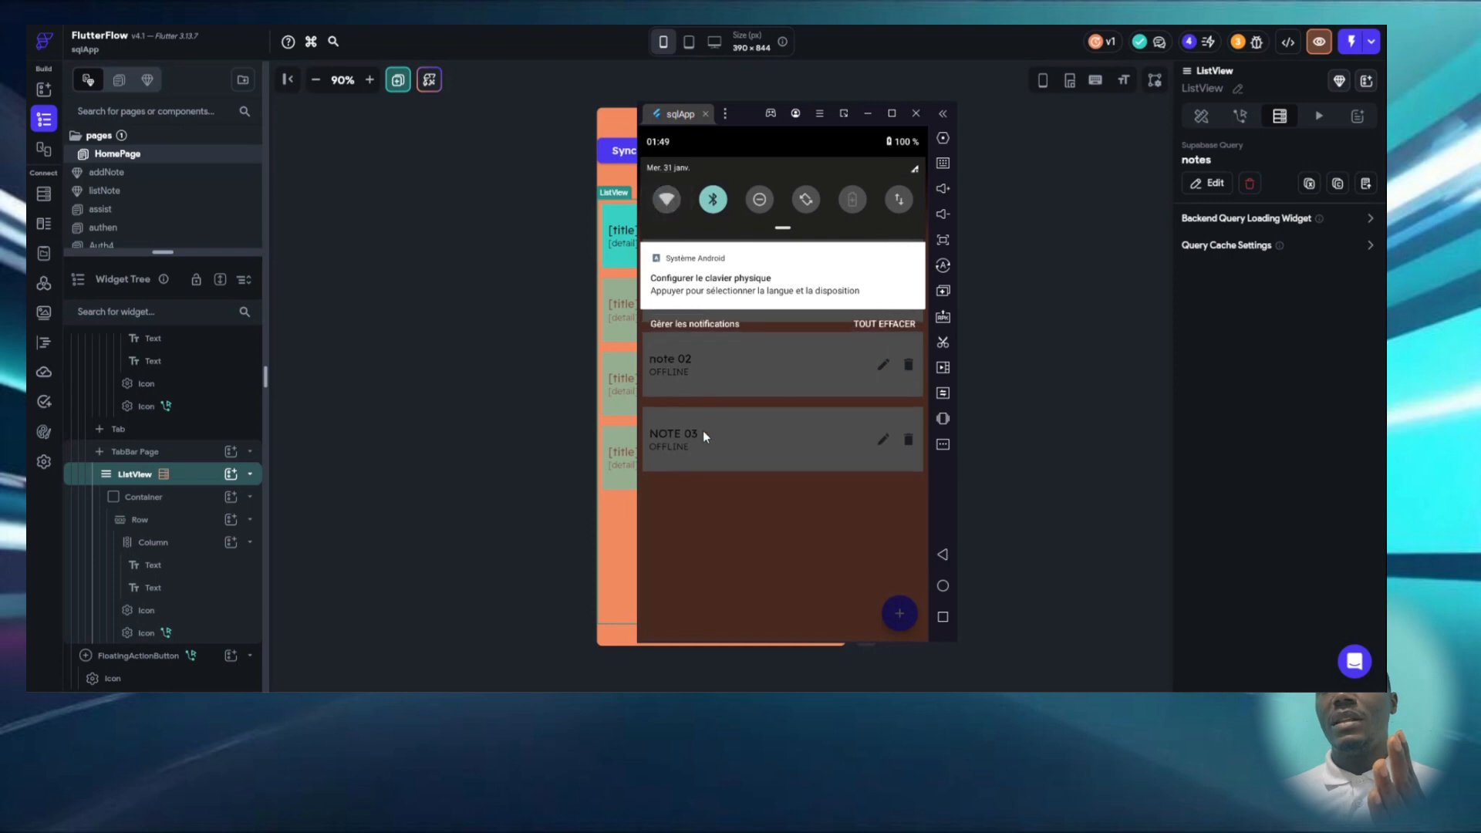
{"action": "left_click", "coordinate": [702, 430]}
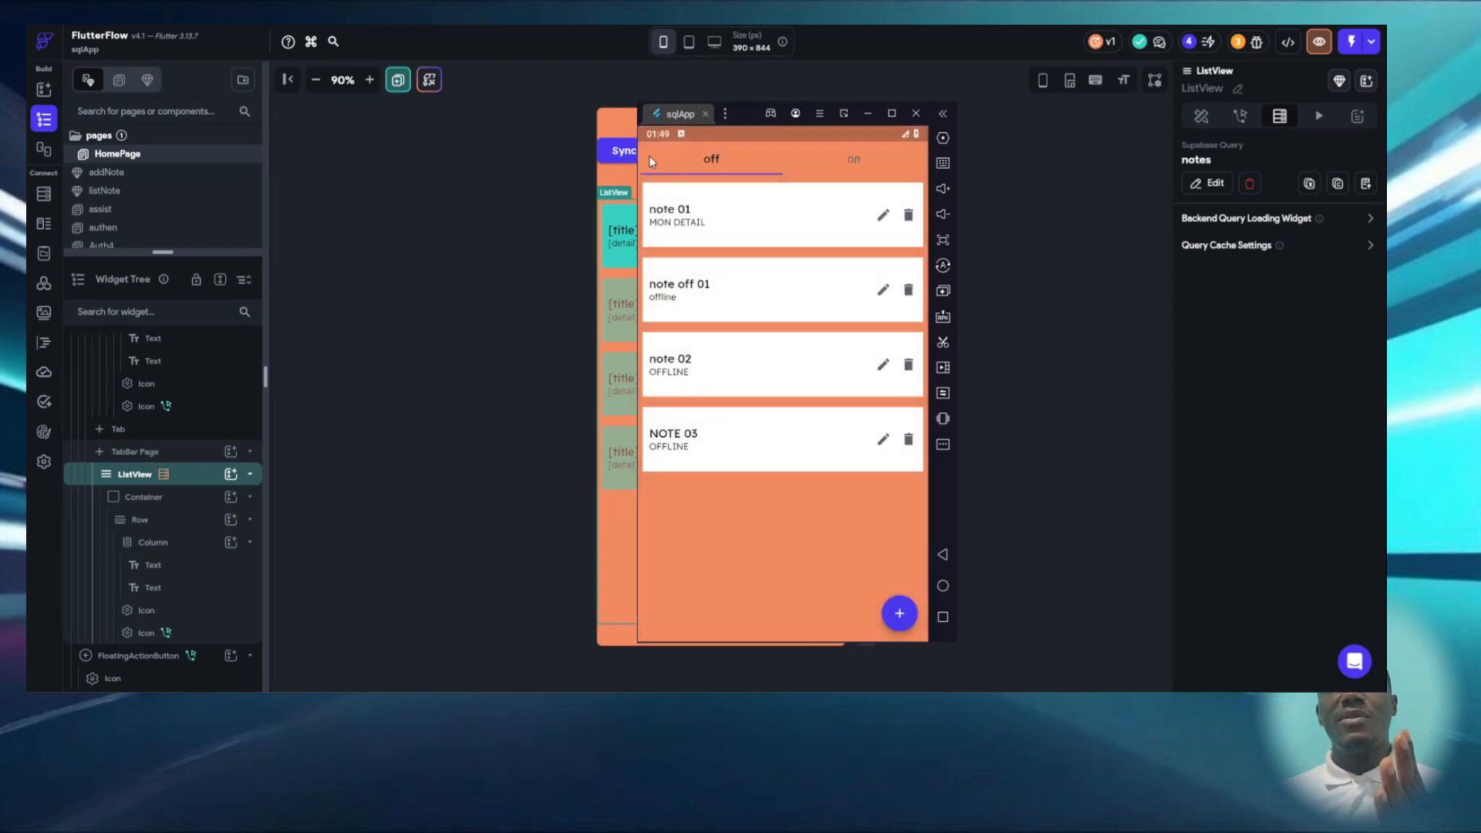
{"action": "left_click", "coordinate": [480, 369]}
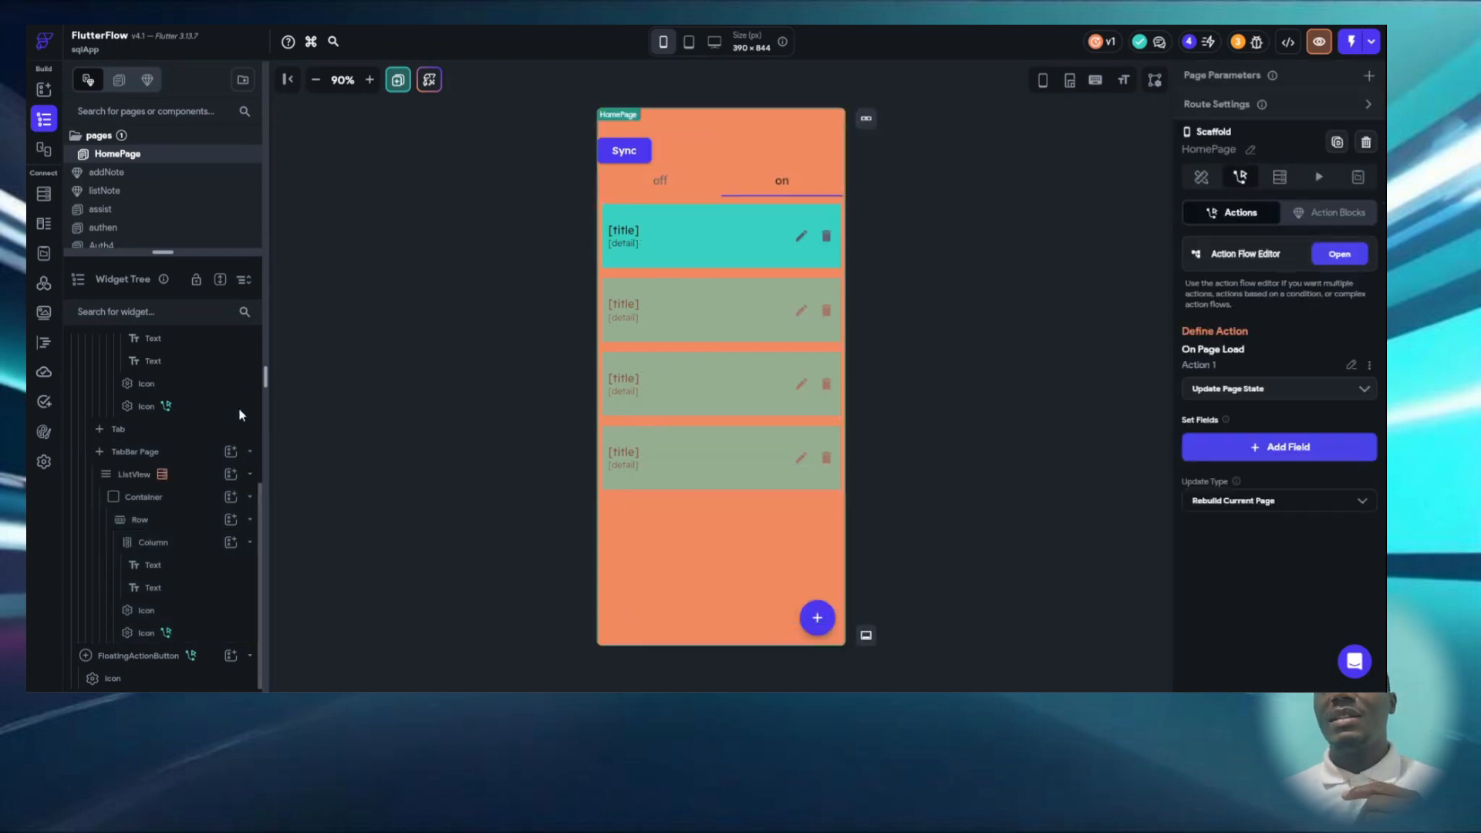
- Open the connected custom action and read its connectivity listener and checkConnection code
{"action": "left_click", "coordinate": [43, 344]}
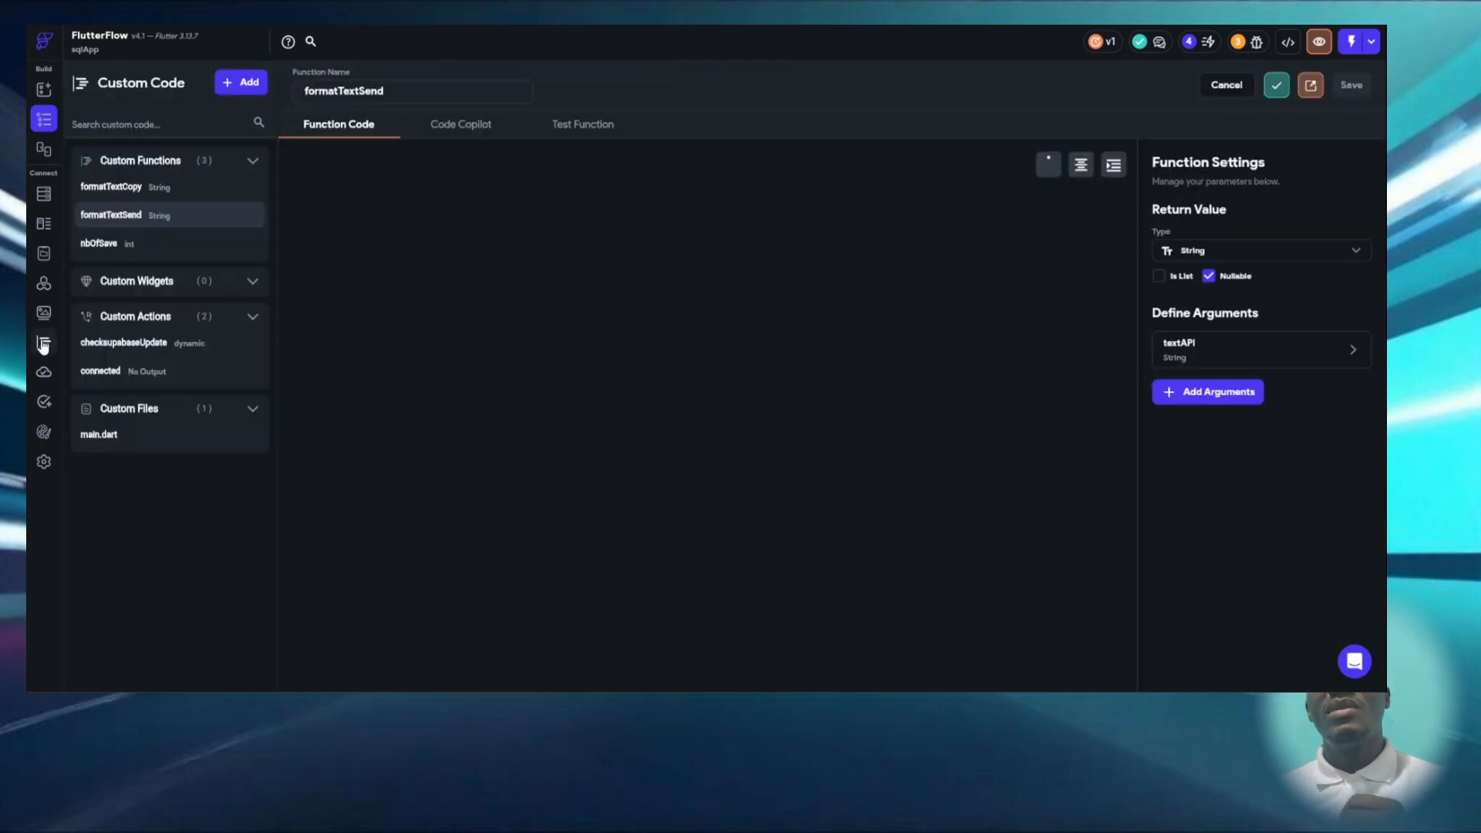
{"action": "left_click", "coordinate": [152, 372]}
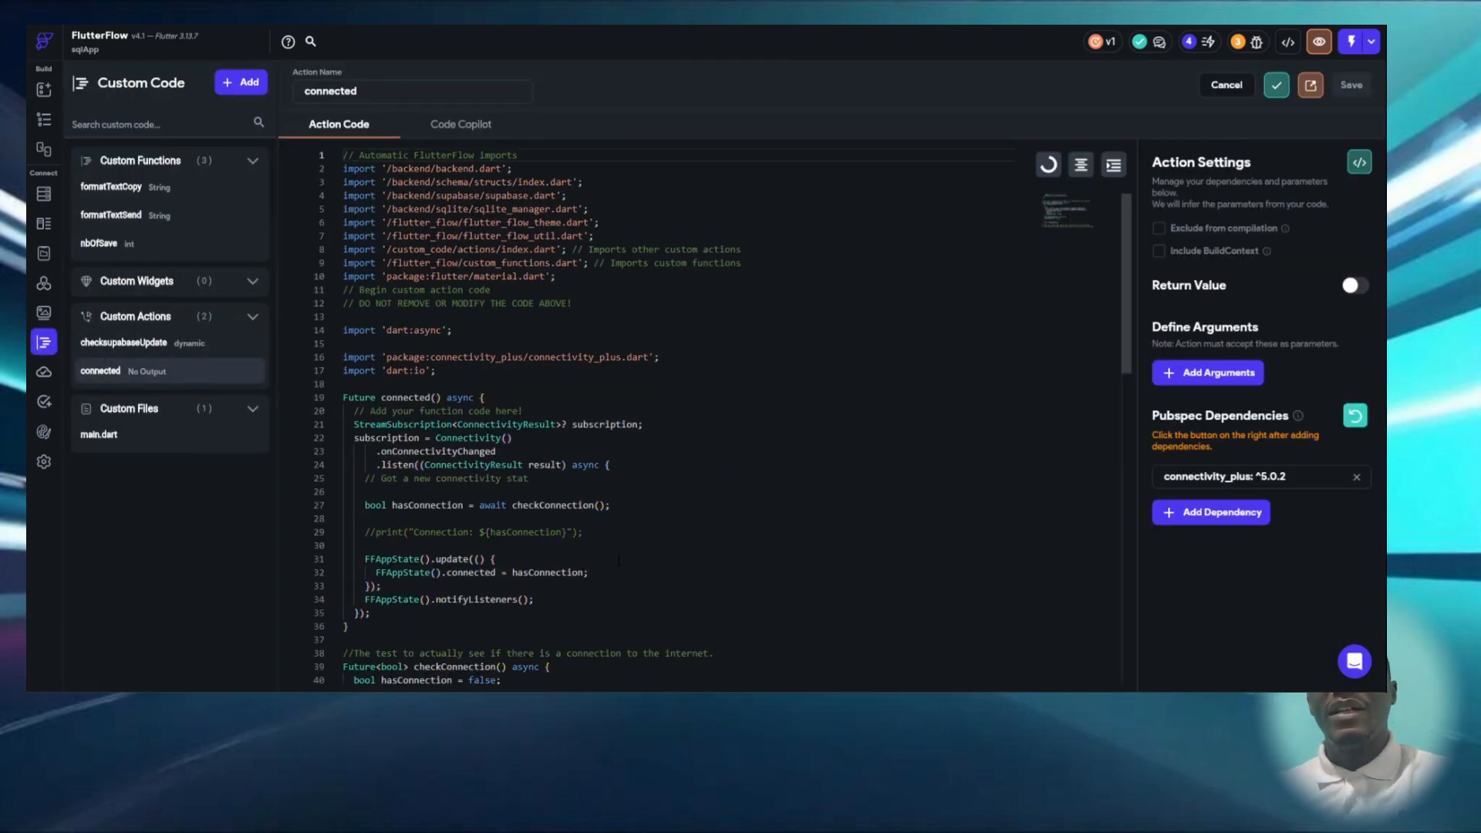
{"action": "scroll", "coordinate": [618, 559], "scroll_direction": "down", "scroll_amount": 5}
{"action": "scroll", "coordinate": [618, 559], "scroll_direction": "up", "scroll_amount": 5}
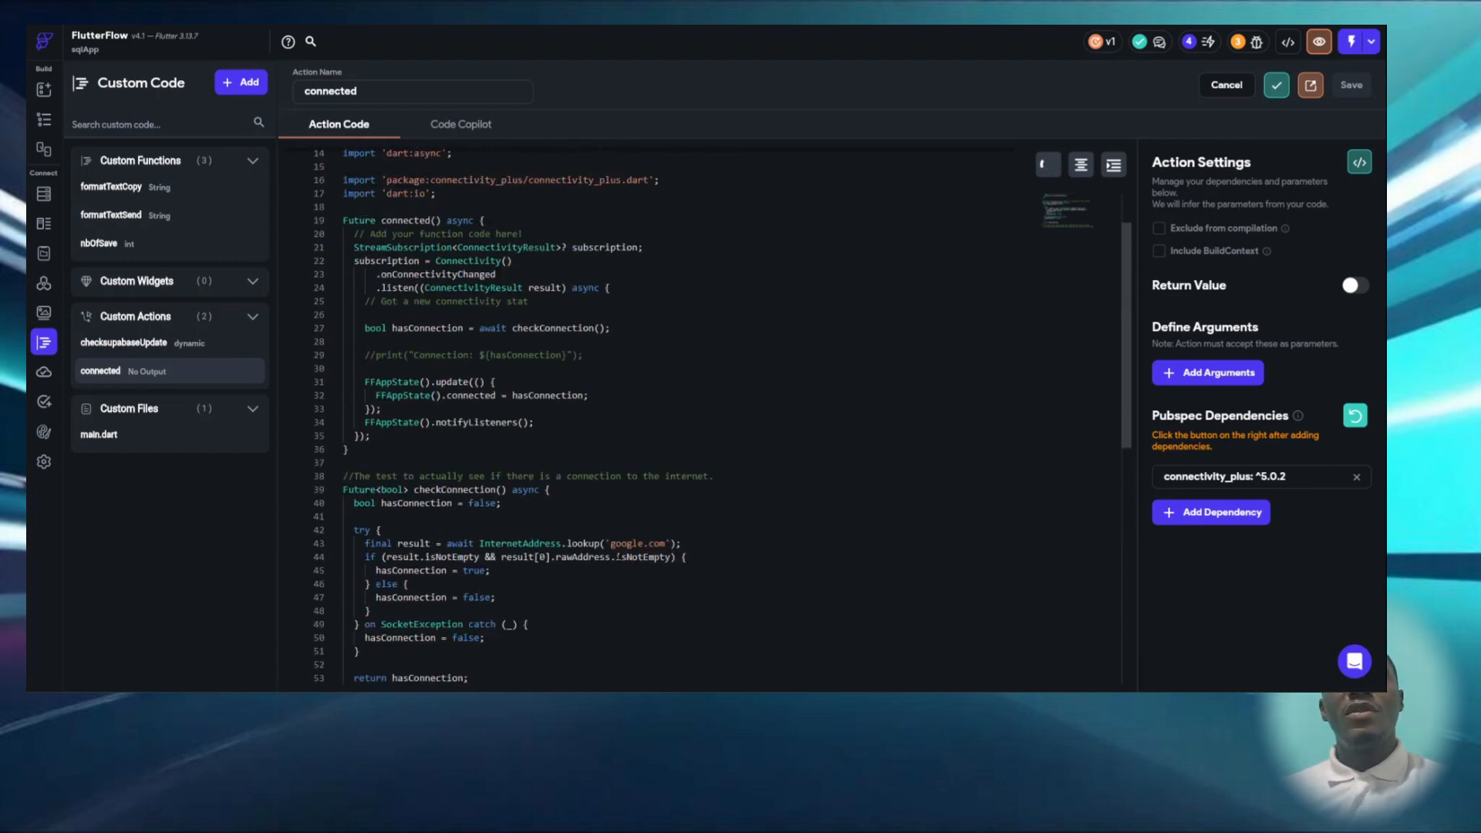
{"action": "scroll", "coordinate": [618, 559], "scroll_direction": "down", "scroll_amount": 5}
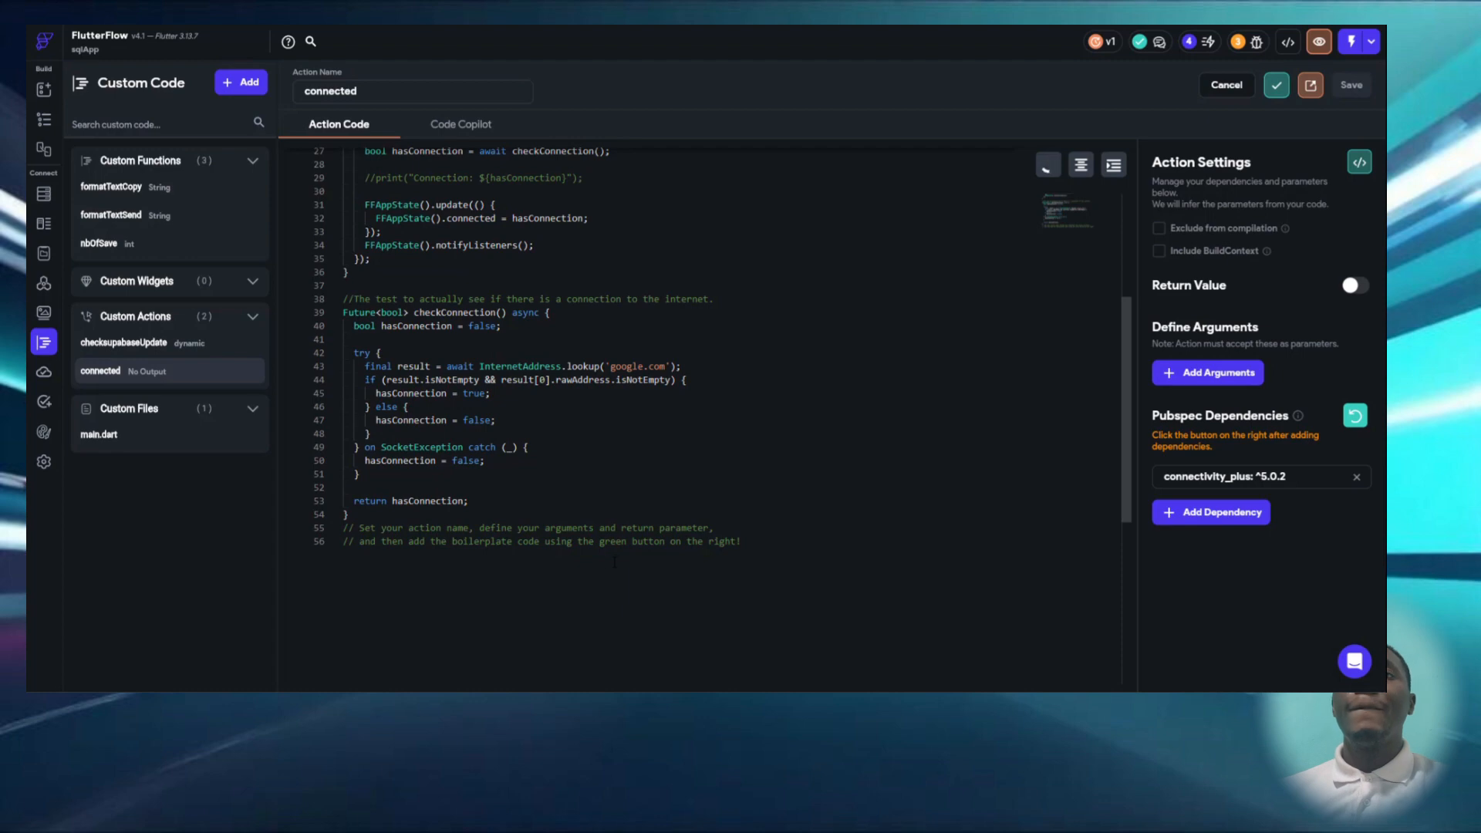
{"action": "scroll", "coordinate": [616, 561], "scroll_direction": "up", "scroll_amount": 1}
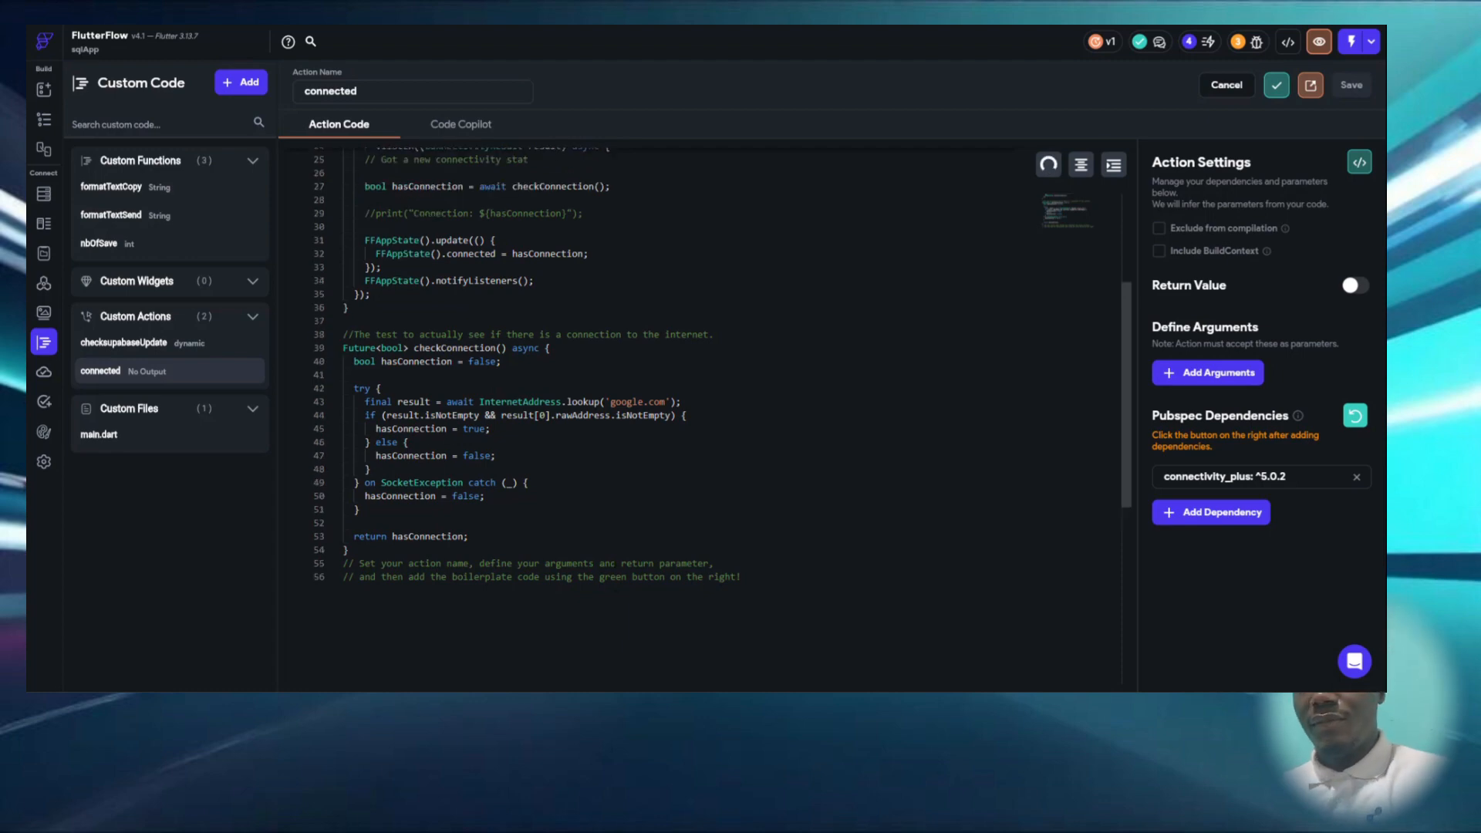
{"action": "scroll", "coordinate": [575, 580], "scroll_direction": "up", "scroll_amount": 2}
{"action": "scroll", "coordinate": [575, 580], "scroll_direction": "up", "scroll_amount": 2}
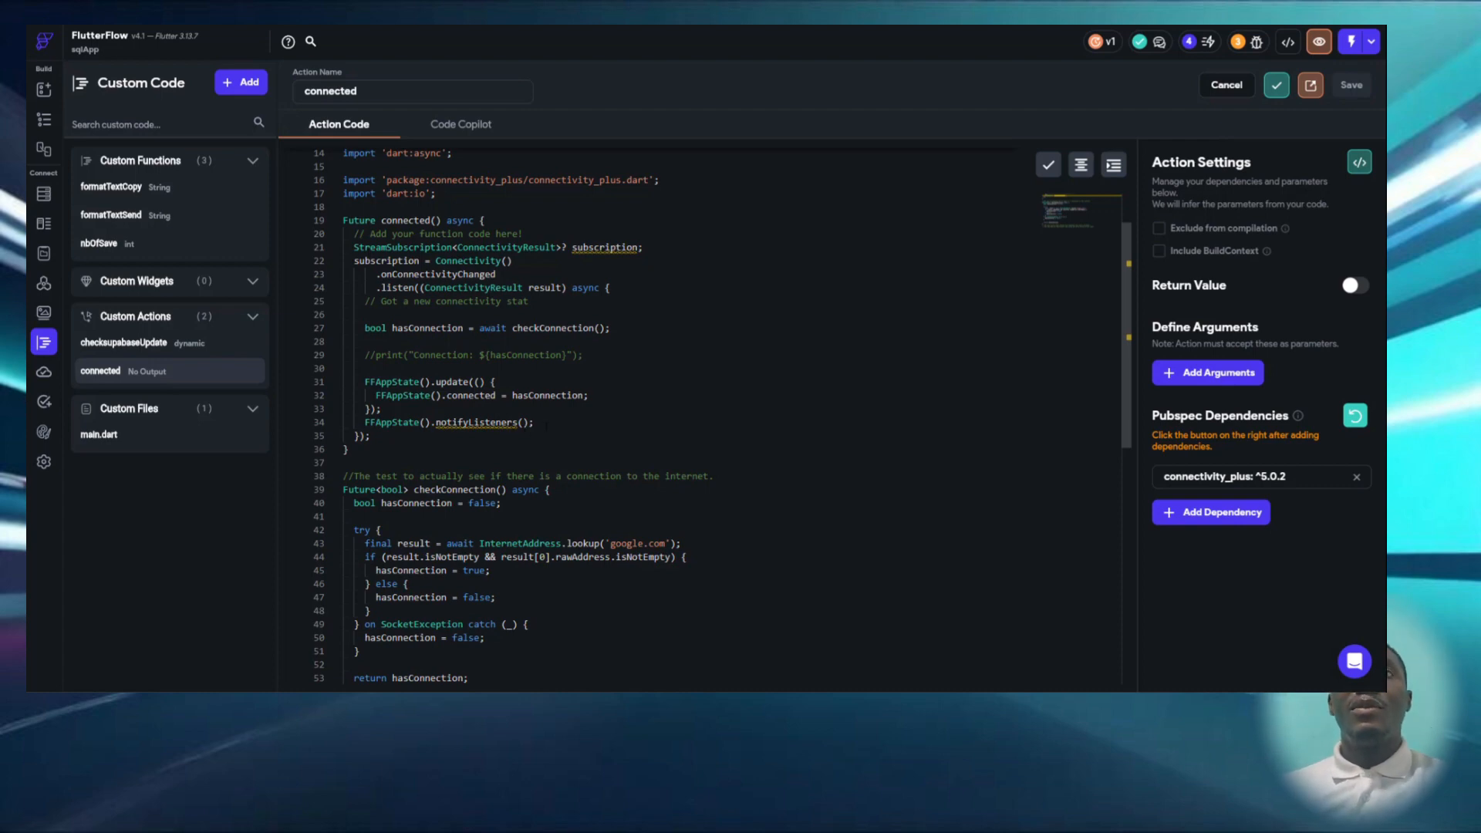
- Examine the notifyListeners line and internet lookup in the connected action, and check the connected variable in App State
{"action": "left_click", "coordinate": [546, 425]}
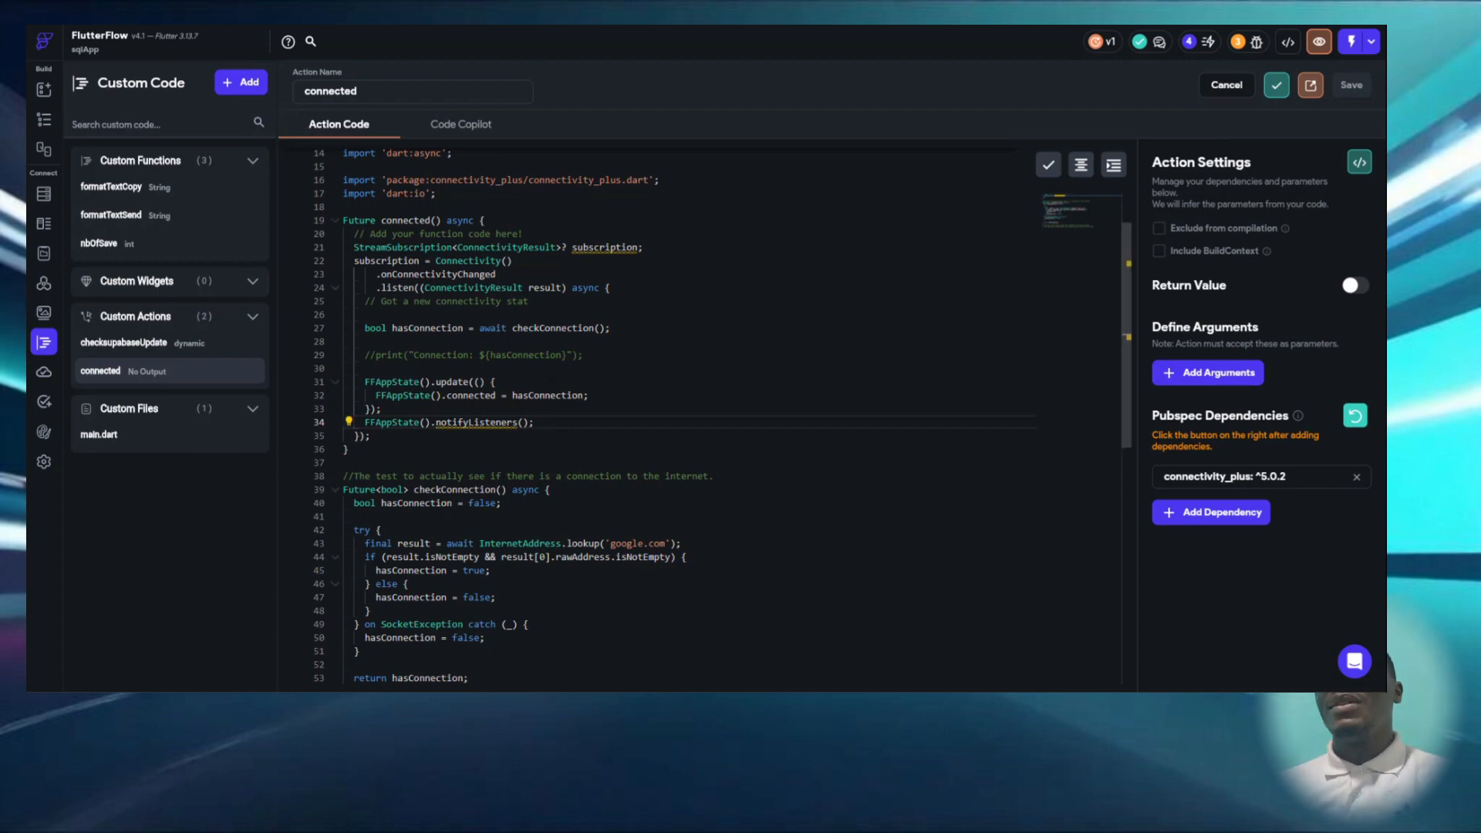
{"action": "scroll", "coordinate": [594, 375], "scroll_direction": "down", "scroll_amount": 3}
{"action": "scroll", "coordinate": [595, 375], "scroll_direction": "up", "scroll_amount": 3}
{"action": "scroll", "coordinate": [595, 375], "scroll_direction": "down", "scroll_amount": 3}
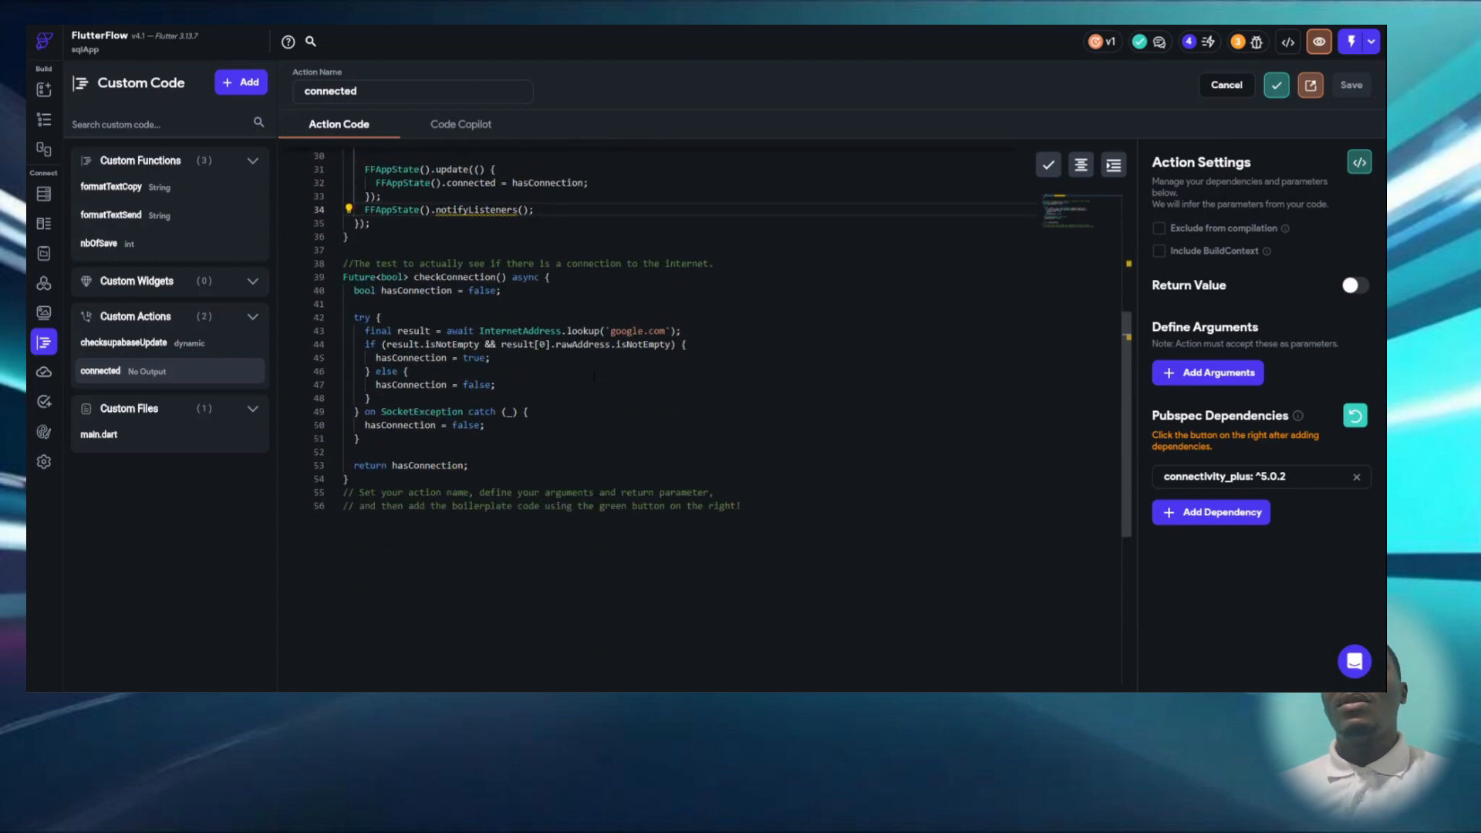
{"action": "scroll", "coordinate": [595, 375], "scroll_direction": "up", "scroll_amount": 3}
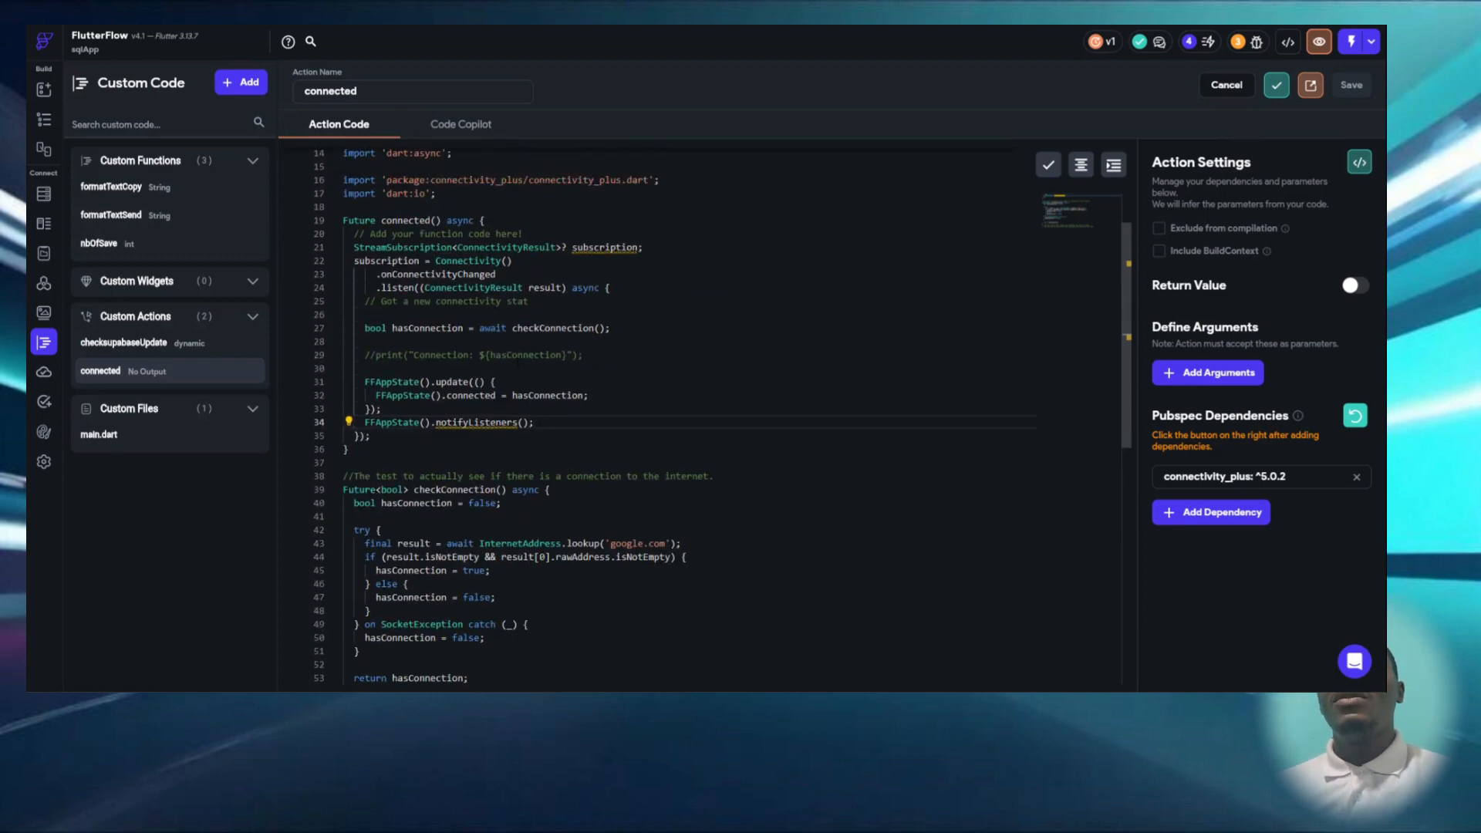
{"action": "scroll", "coordinate": [595, 375], "scroll_direction": "up", "scroll_amount": 3}
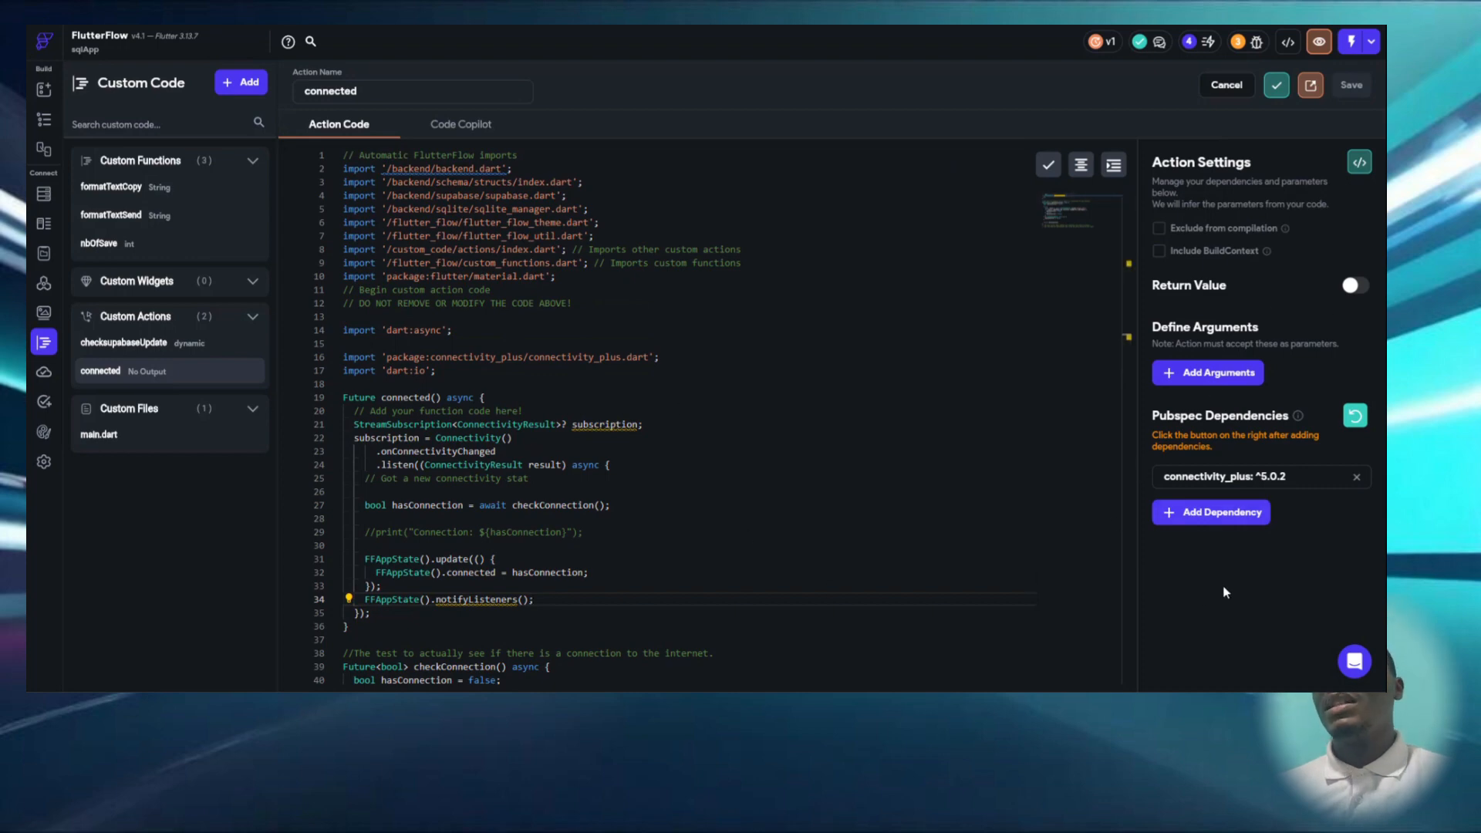
{"action": "left_click", "coordinate": [44, 253]}
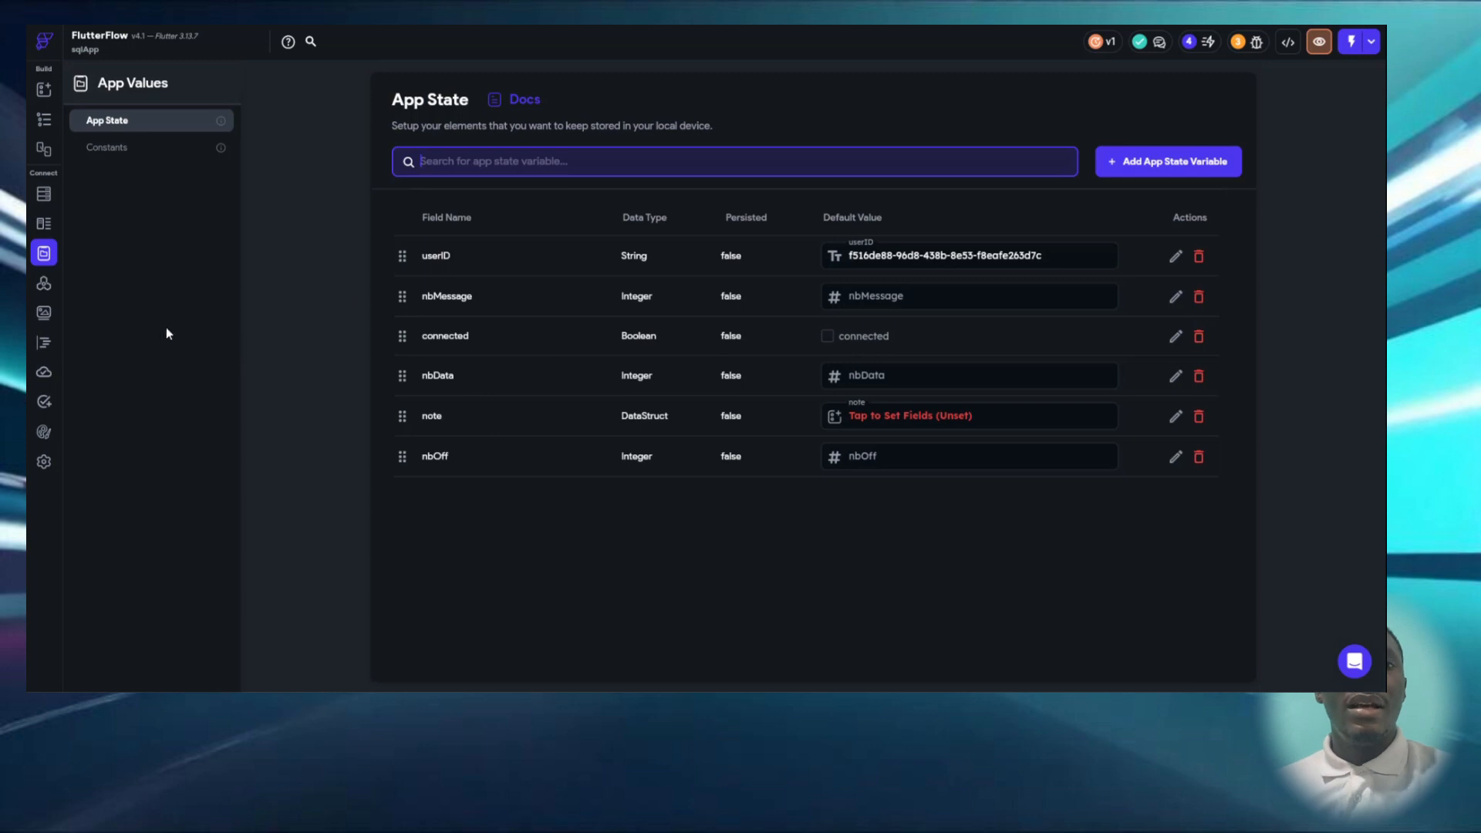
- Open the addNote component and display the action flow of its ENREGISTRER button
{"action": "left_click", "coordinate": [49, 126]}
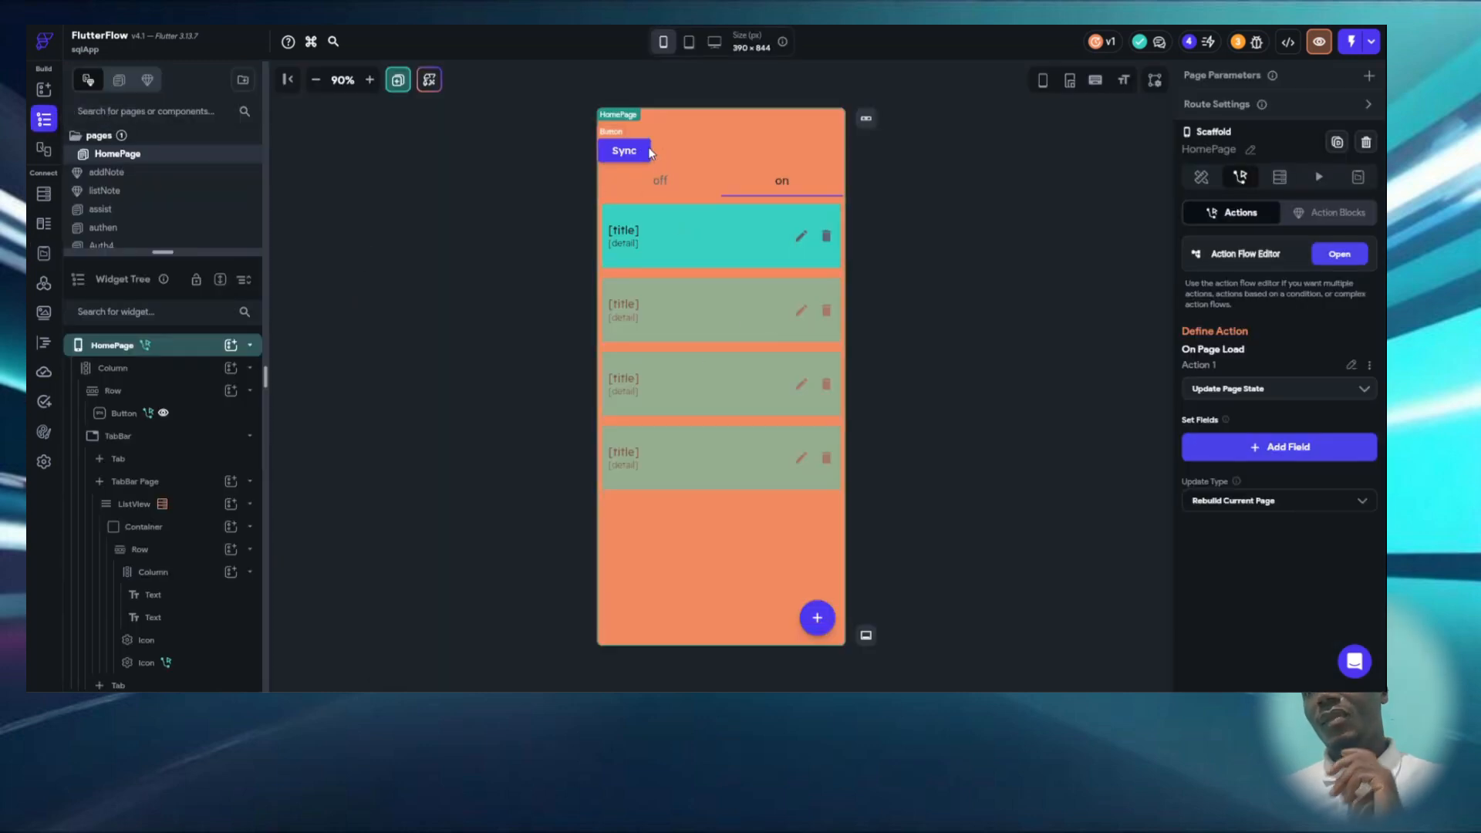
{"action": "left_click", "coordinate": [829, 627]}
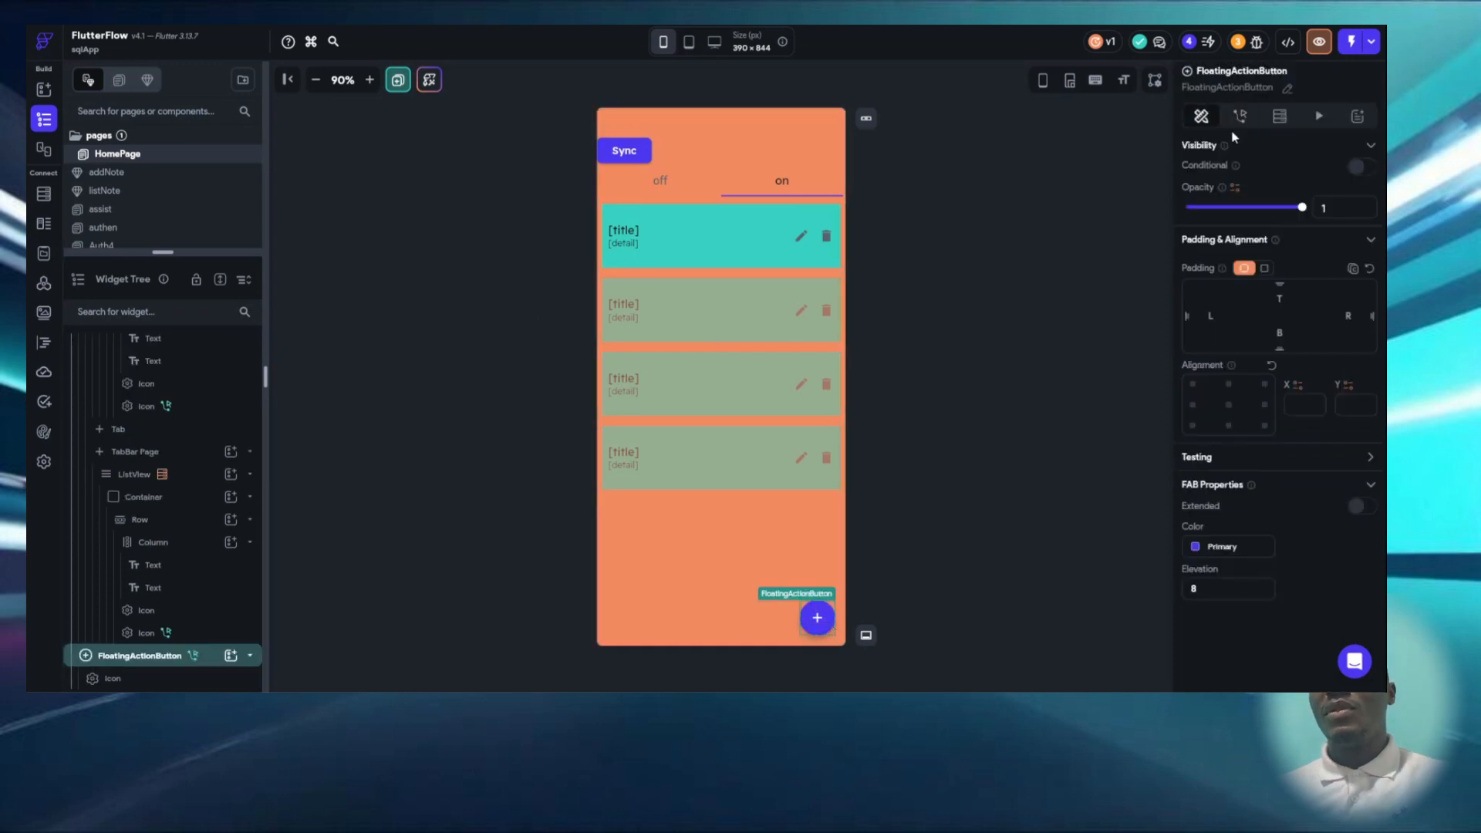
{"action": "left_click", "coordinate": [161, 184]}
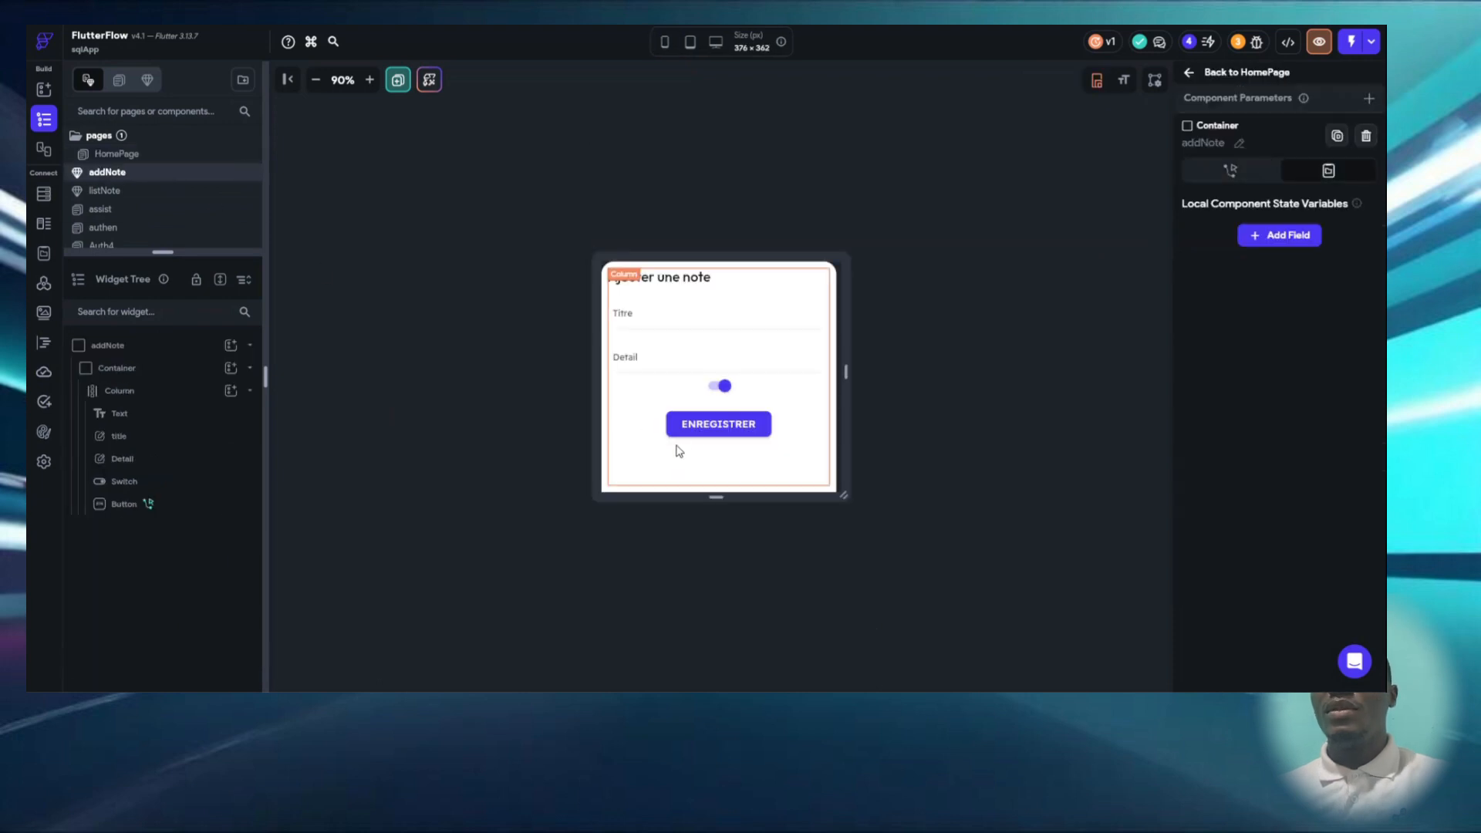
{"action": "left_click", "coordinate": [719, 424]}
{"action": "left_click", "coordinate": [1339, 216]}
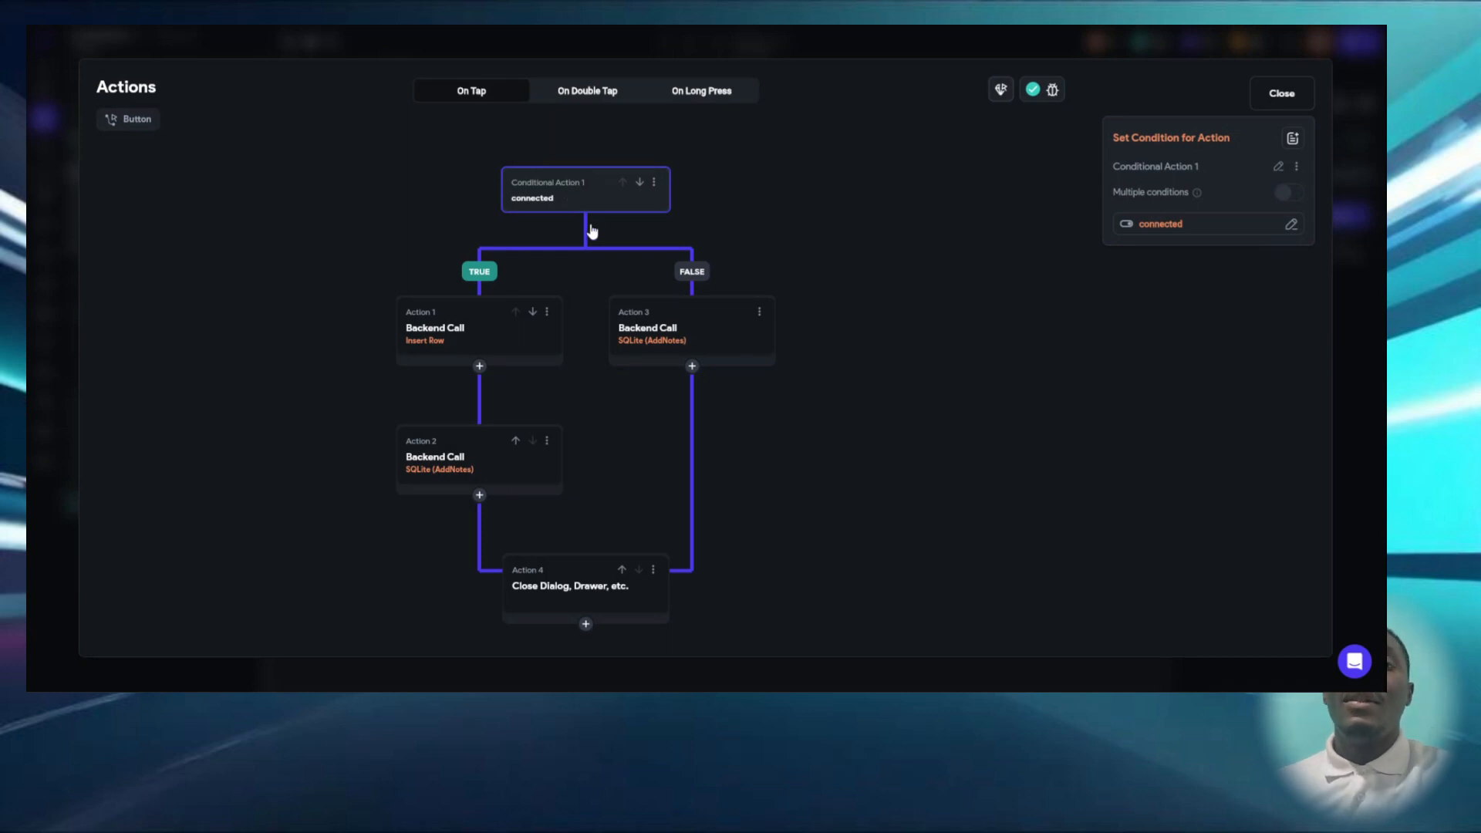
- Review the Insert Row and SQLite AddNotes backend calls in the flow's TRUE branch and the AddNotes call in its FALSE branch
{"action": "left_click", "coordinate": [488, 346]}
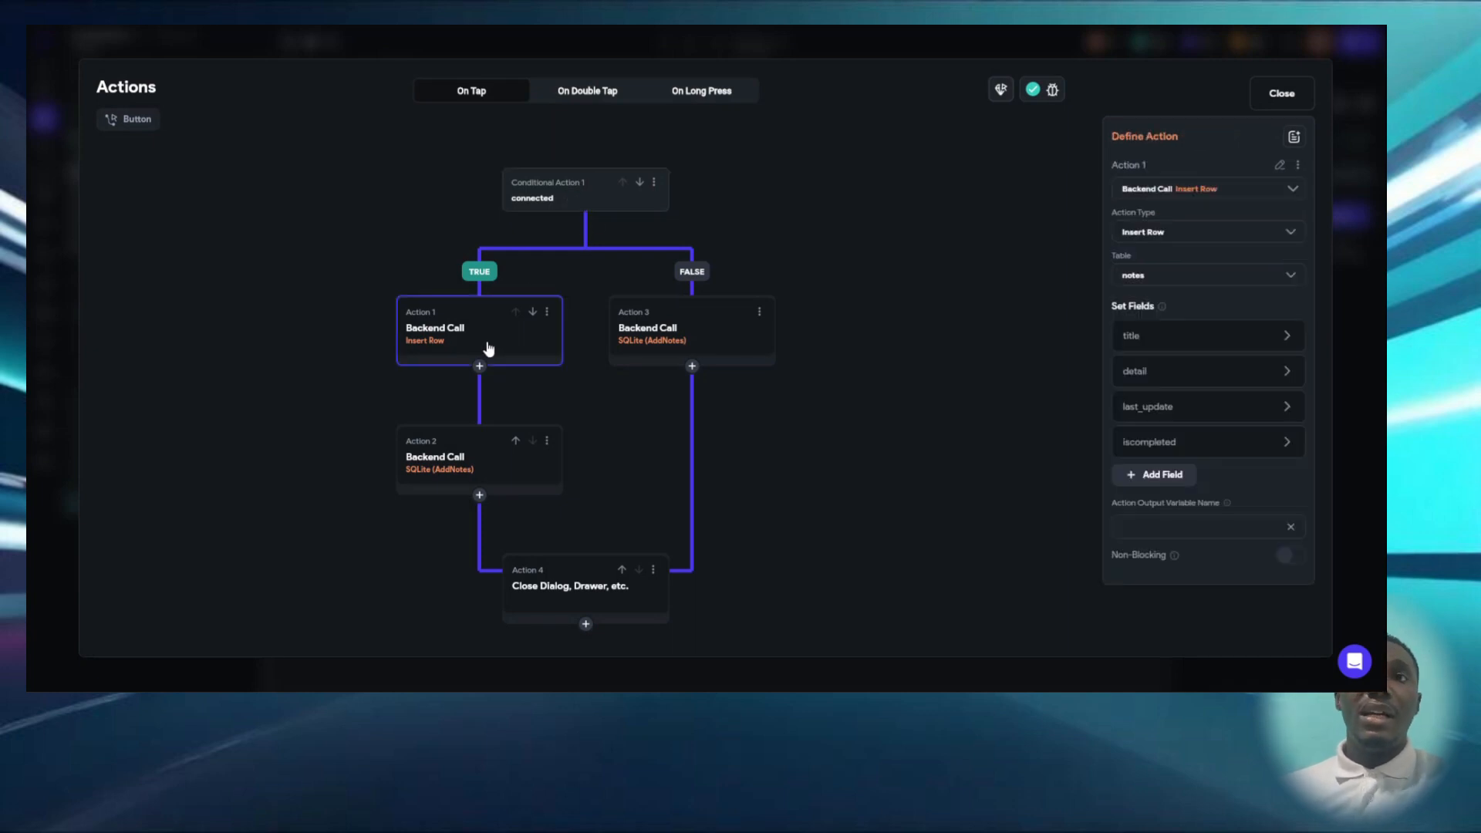
{"action": "left_click", "coordinate": [445, 462]}
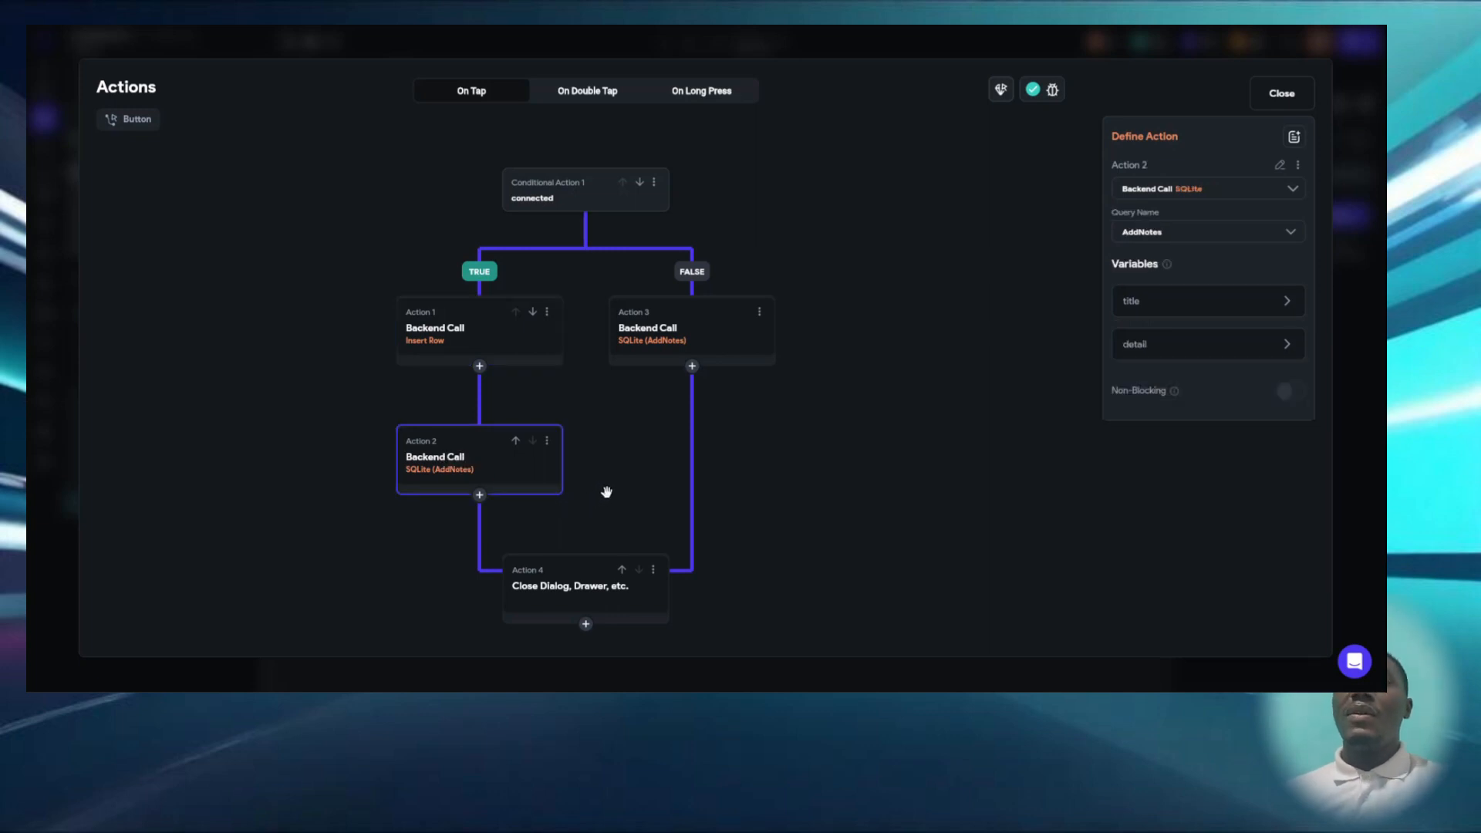
{"action": "left_click", "coordinate": [687, 350]}
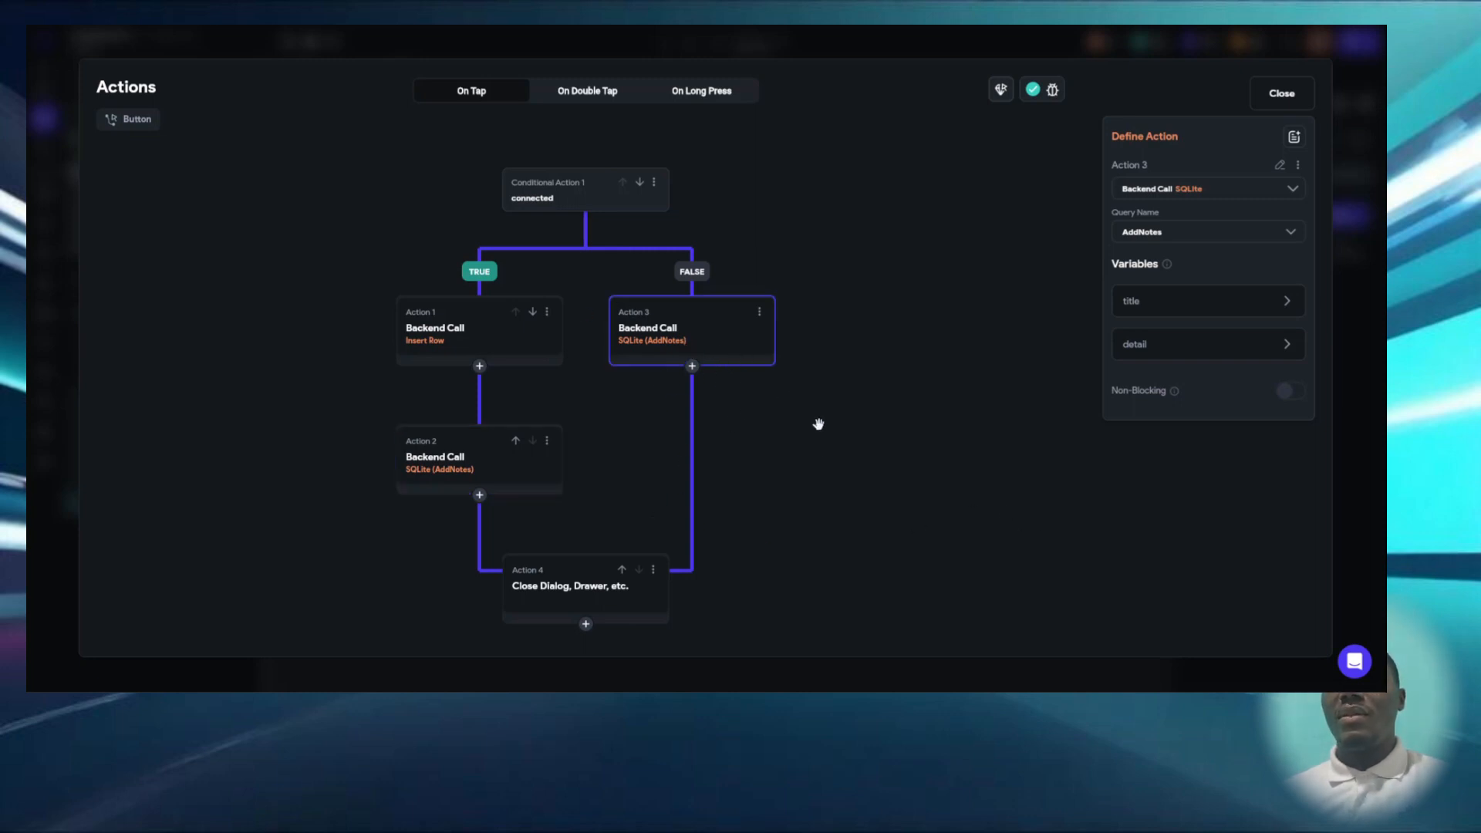
- Check the Close Dialog action that ends the ENREGISTRER button's flow, and return to the HomePage
{"action": "left_click", "coordinate": [626, 597]}
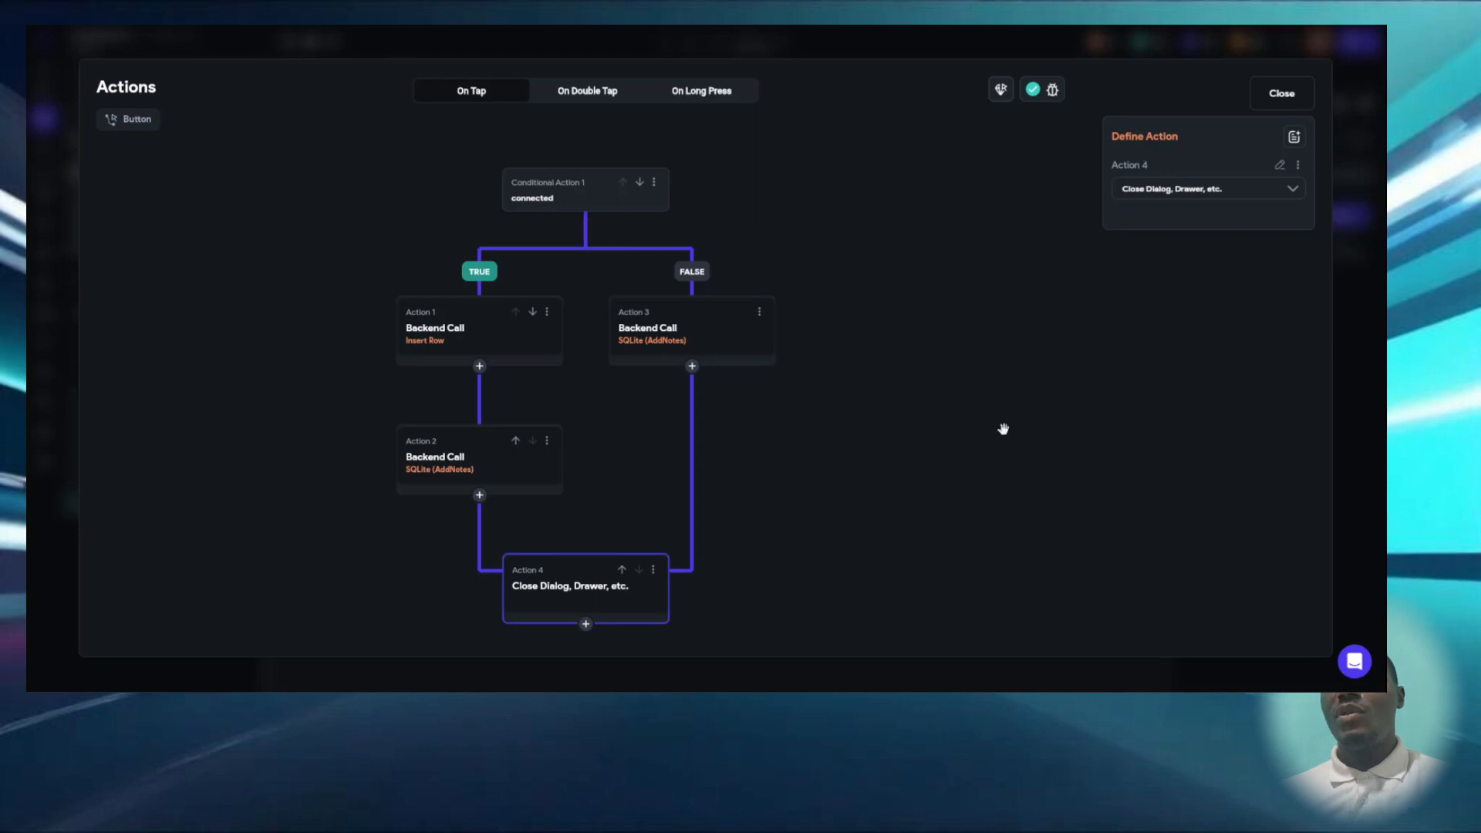
{"action": "left_click", "coordinate": [1293, 104]}
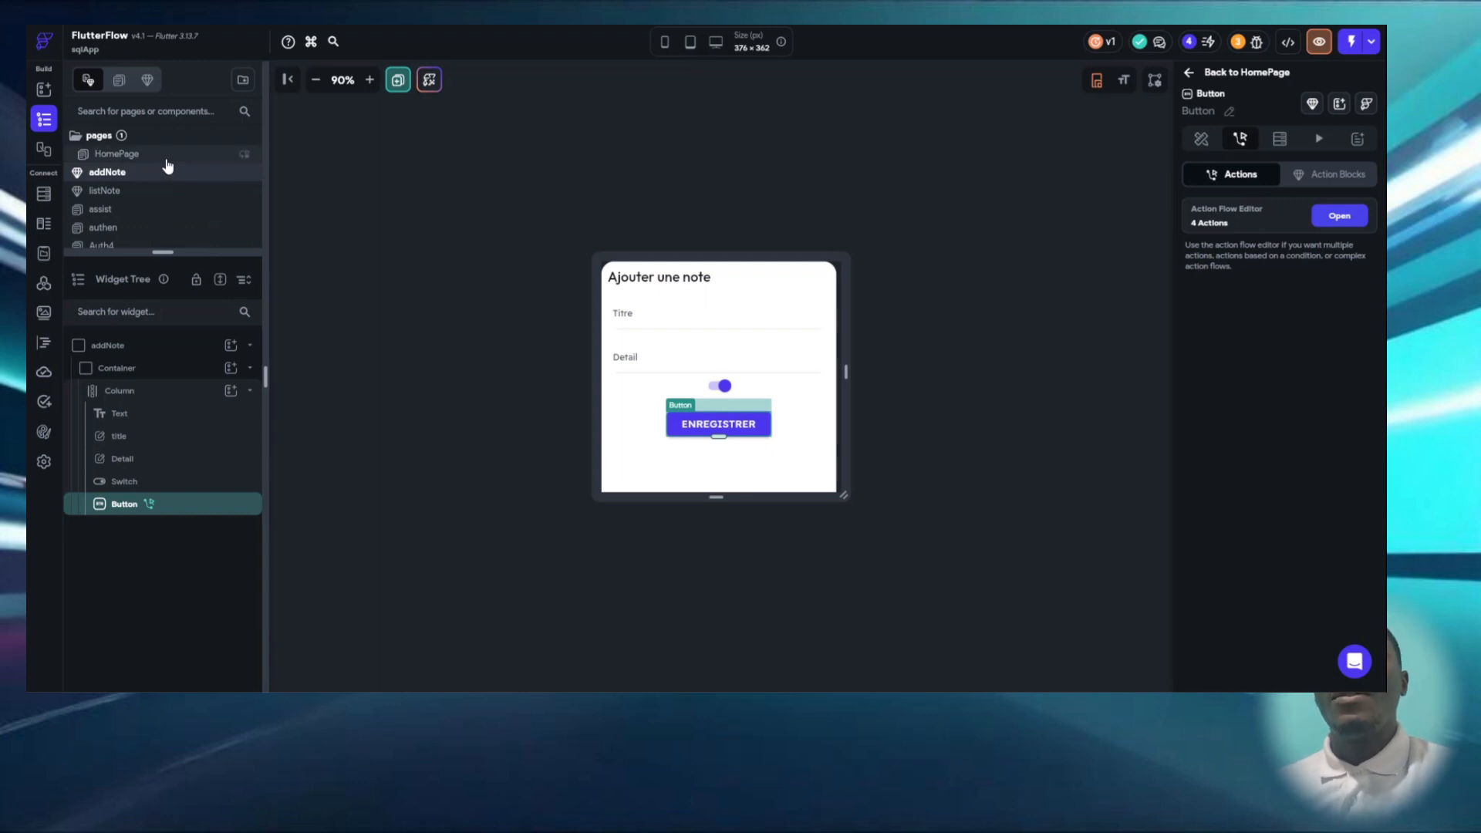
{"action": "left_click", "coordinate": [116, 153]}
- Review the HomePage Sync button's conditional visibility and its on-tap bottom sheet action
{"action": "left_click", "coordinate": [637, 153]}
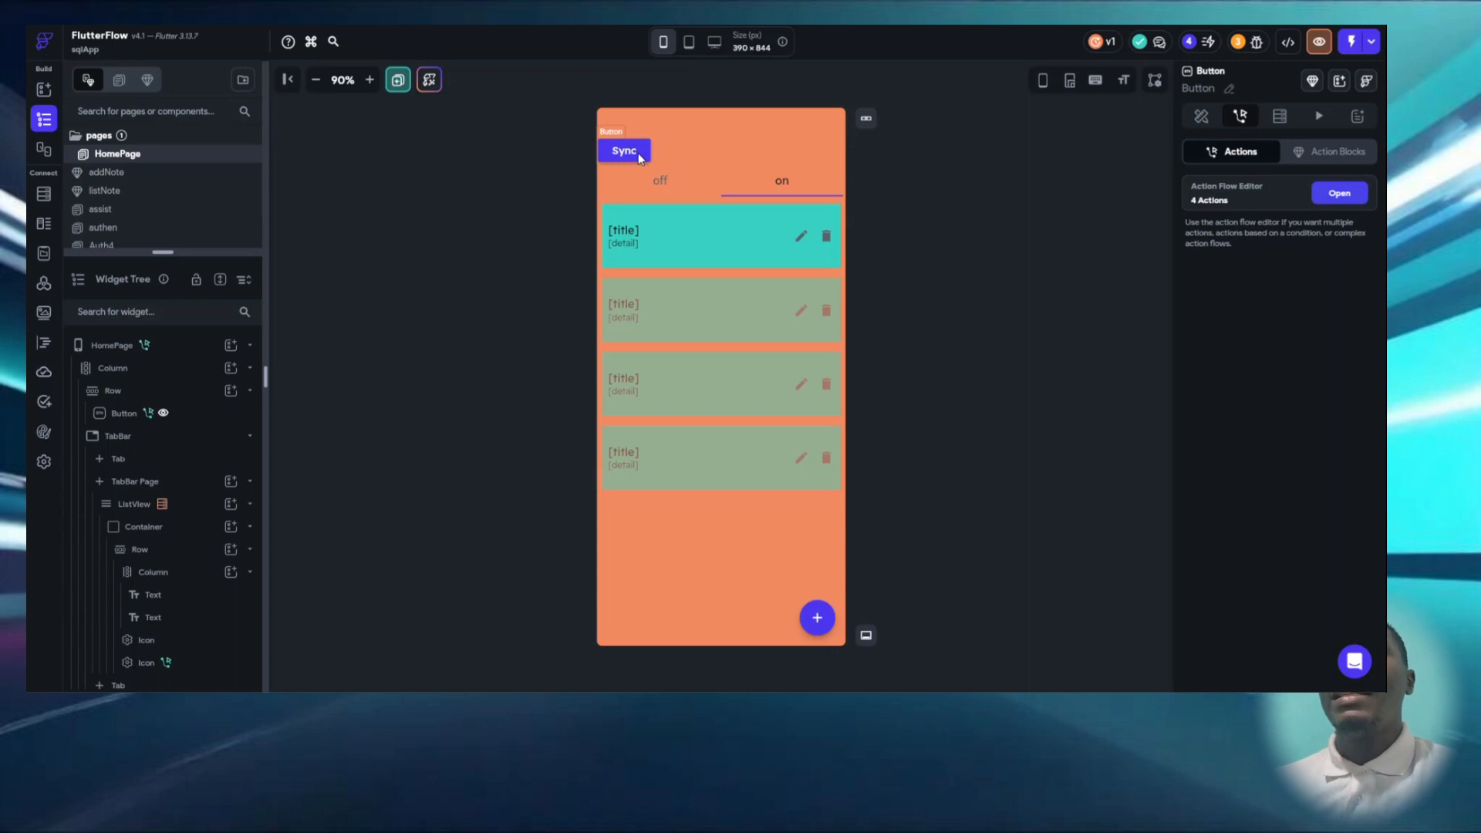
{"action": "left_click", "coordinate": [637, 153]}
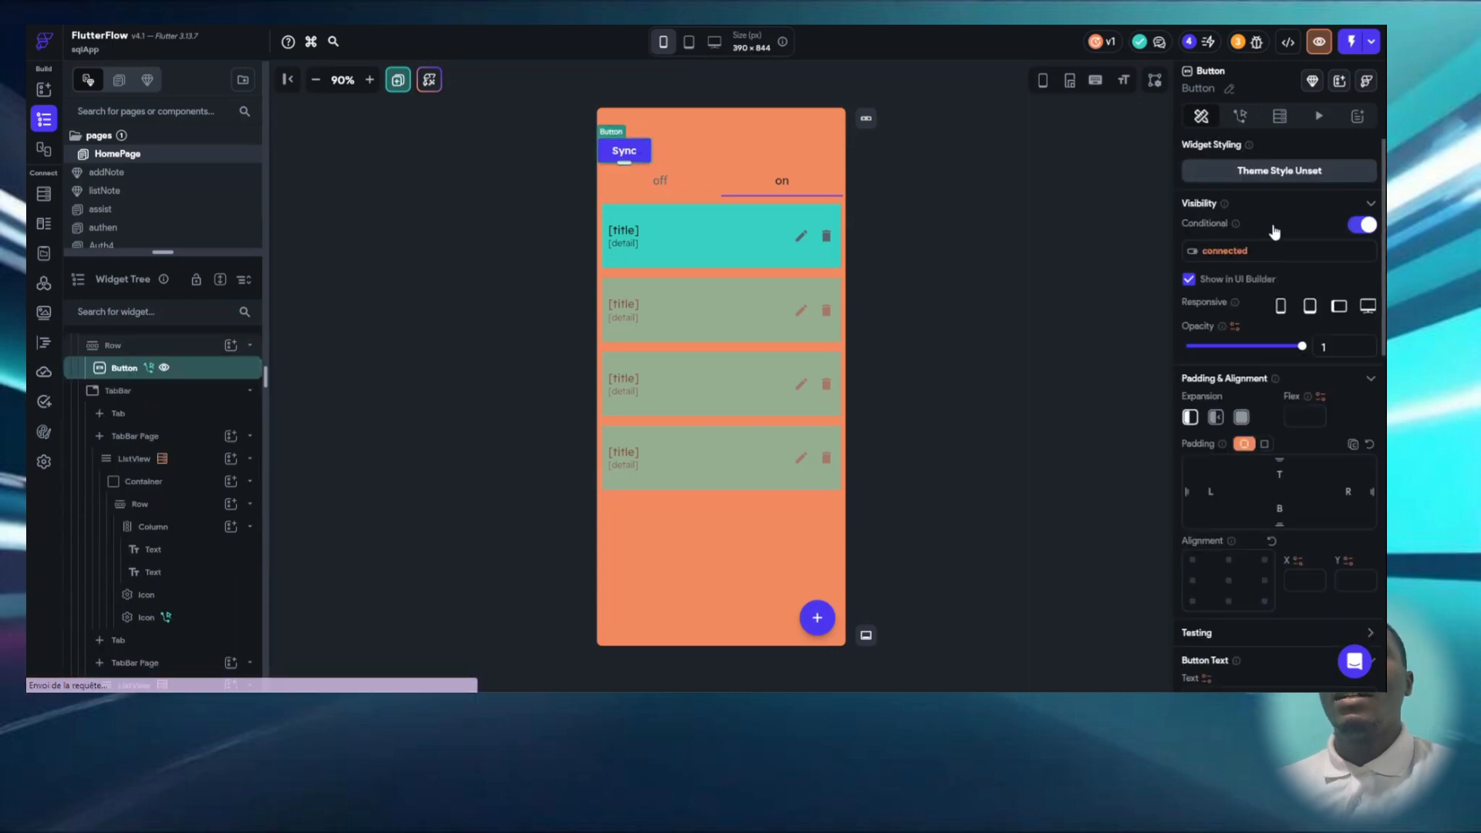
{"action": "left_click", "coordinate": [1241, 117]}
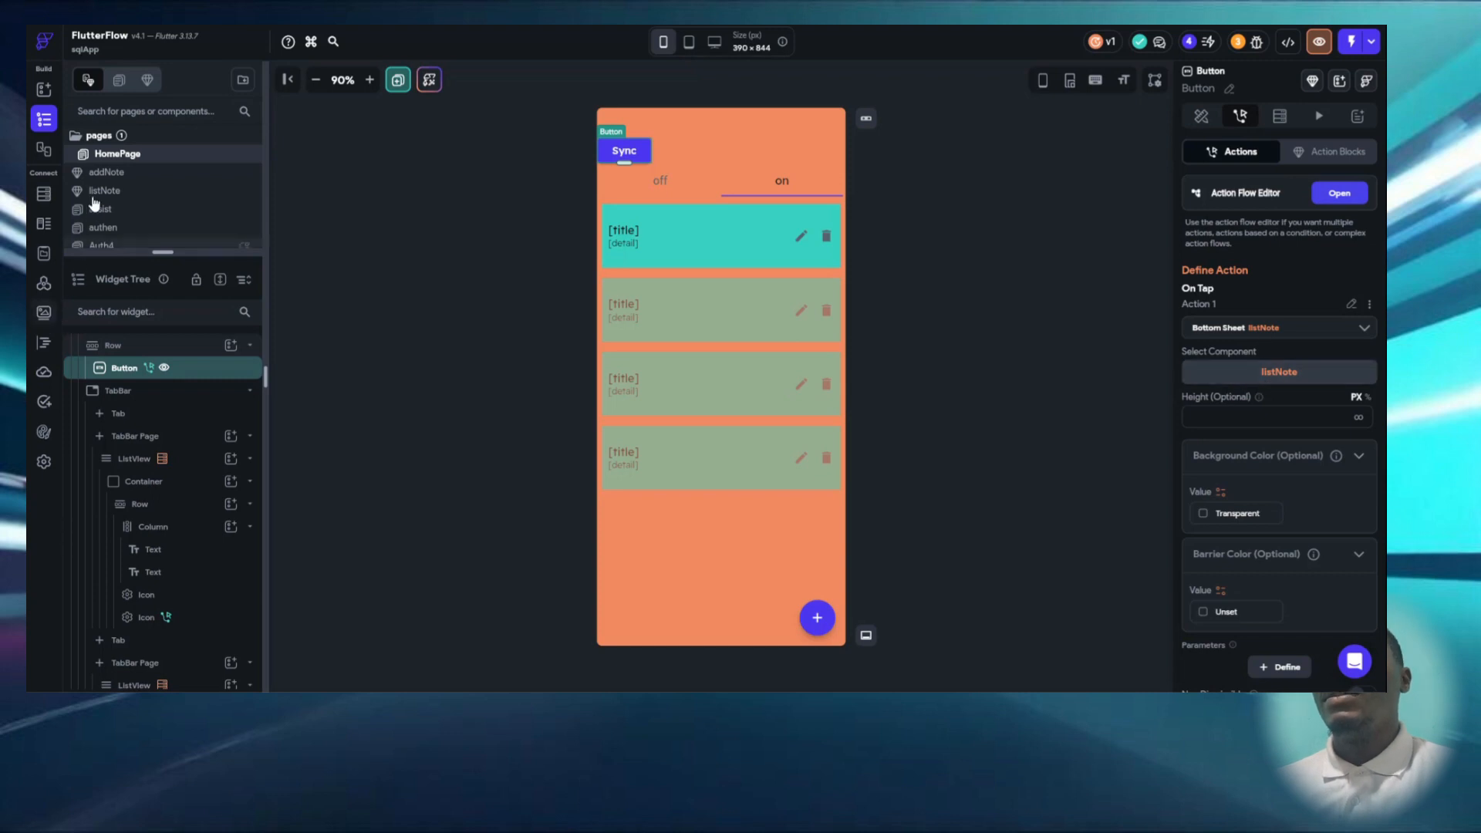
- Open the listNote component and check the SQLite backend query of its ListView
{"action": "left_click", "coordinate": [136, 193]}
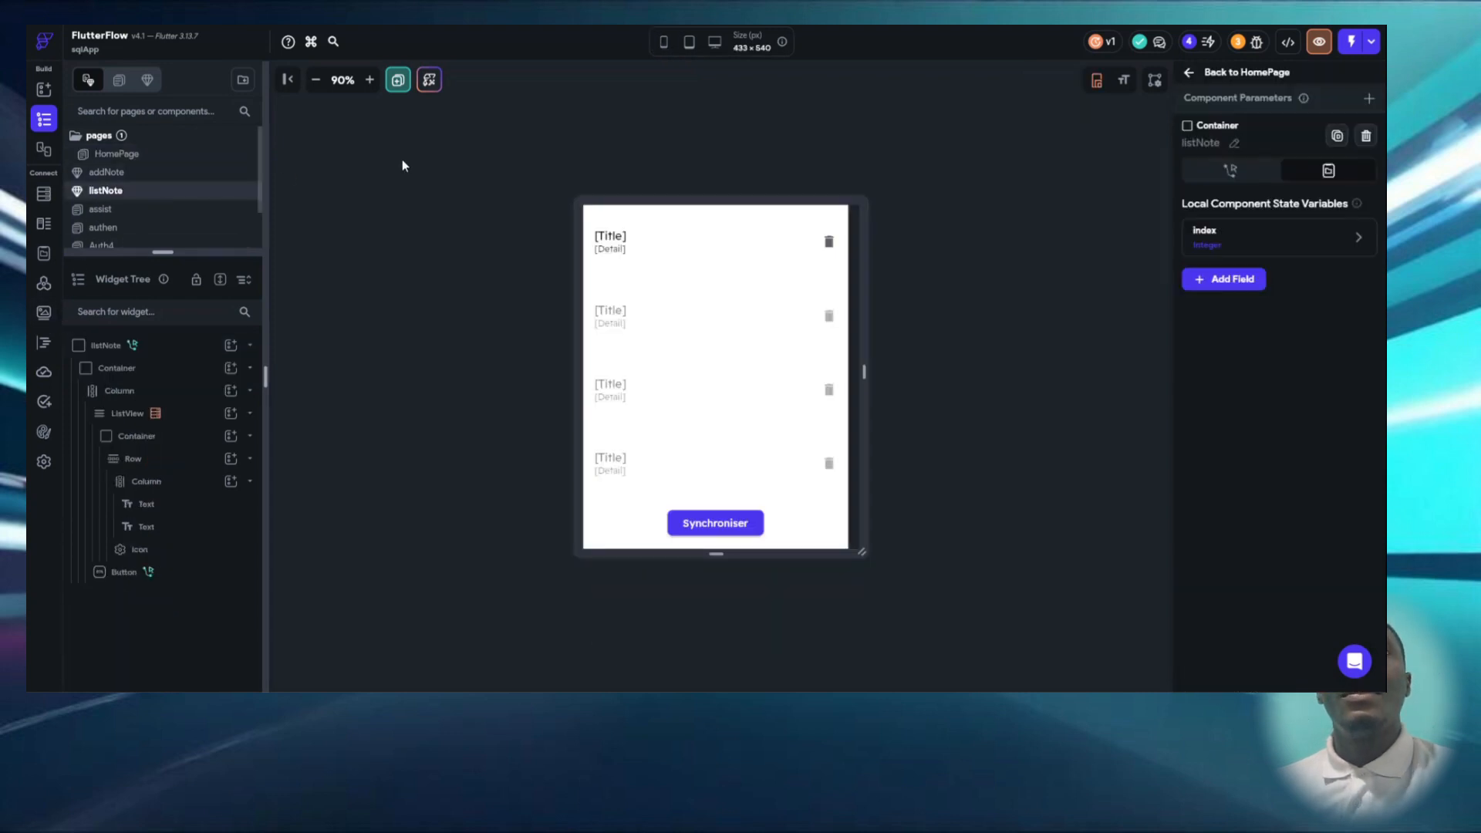
{"action": "left_click", "coordinate": [719, 341]}
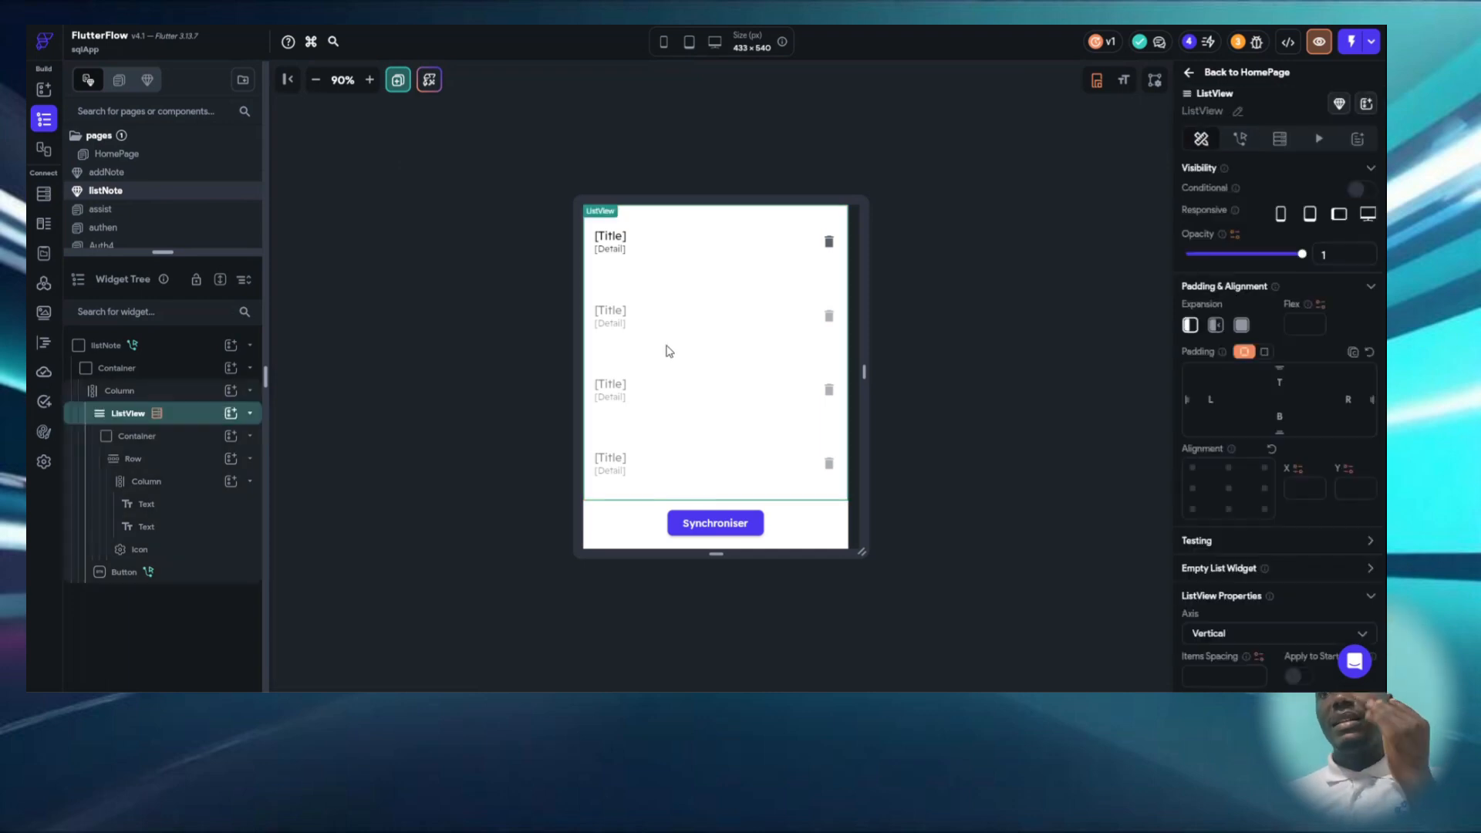
{"action": "left_click", "coordinate": [1278, 143]}
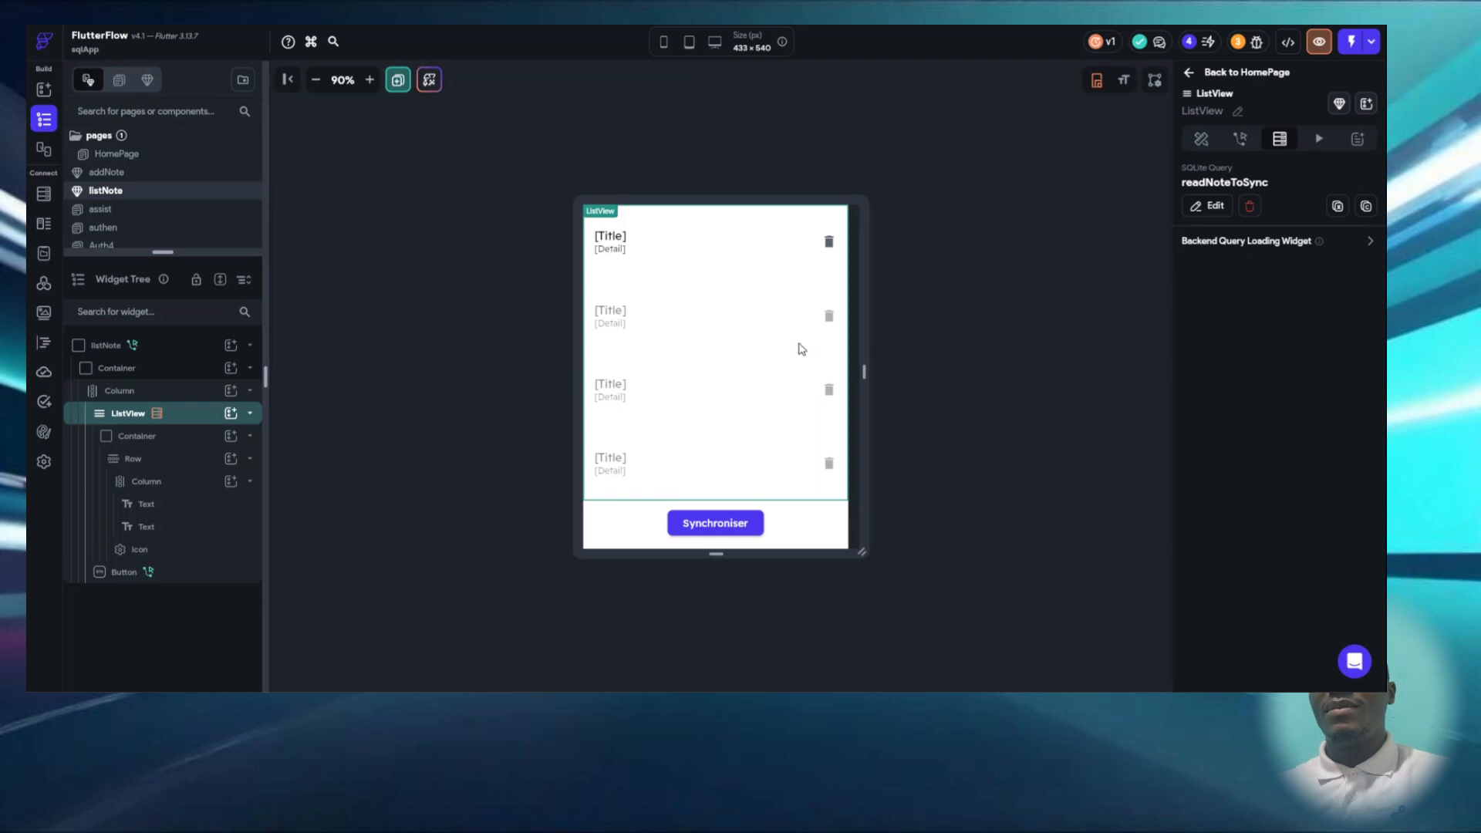
- Display the Synchroniser button's action flow and review the readNoteToSync call and its output variable name
{"action": "left_click", "coordinate": [739, 518]}
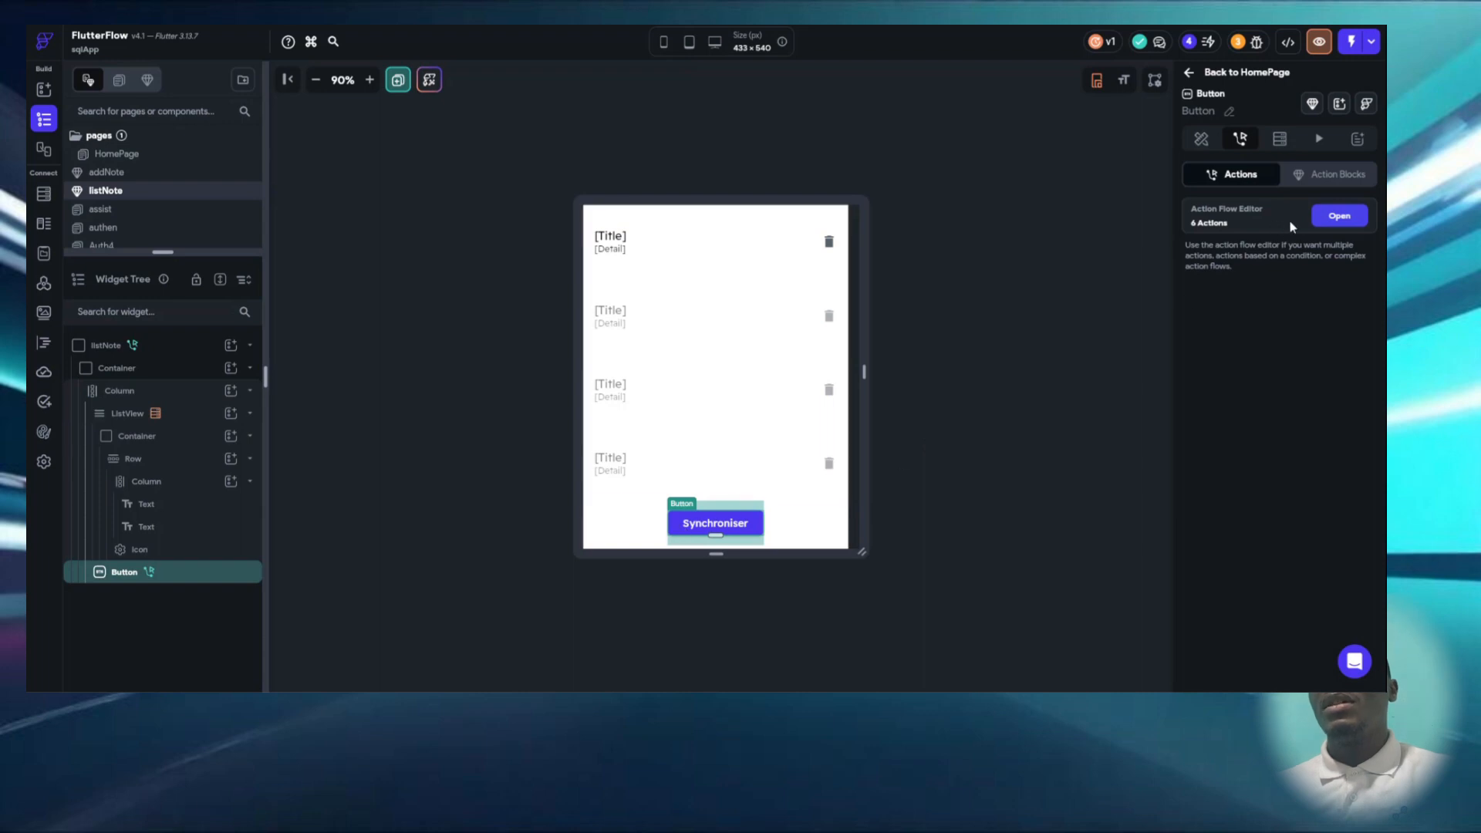
{"action": "left_click", "coordinate": [1332, 218]}
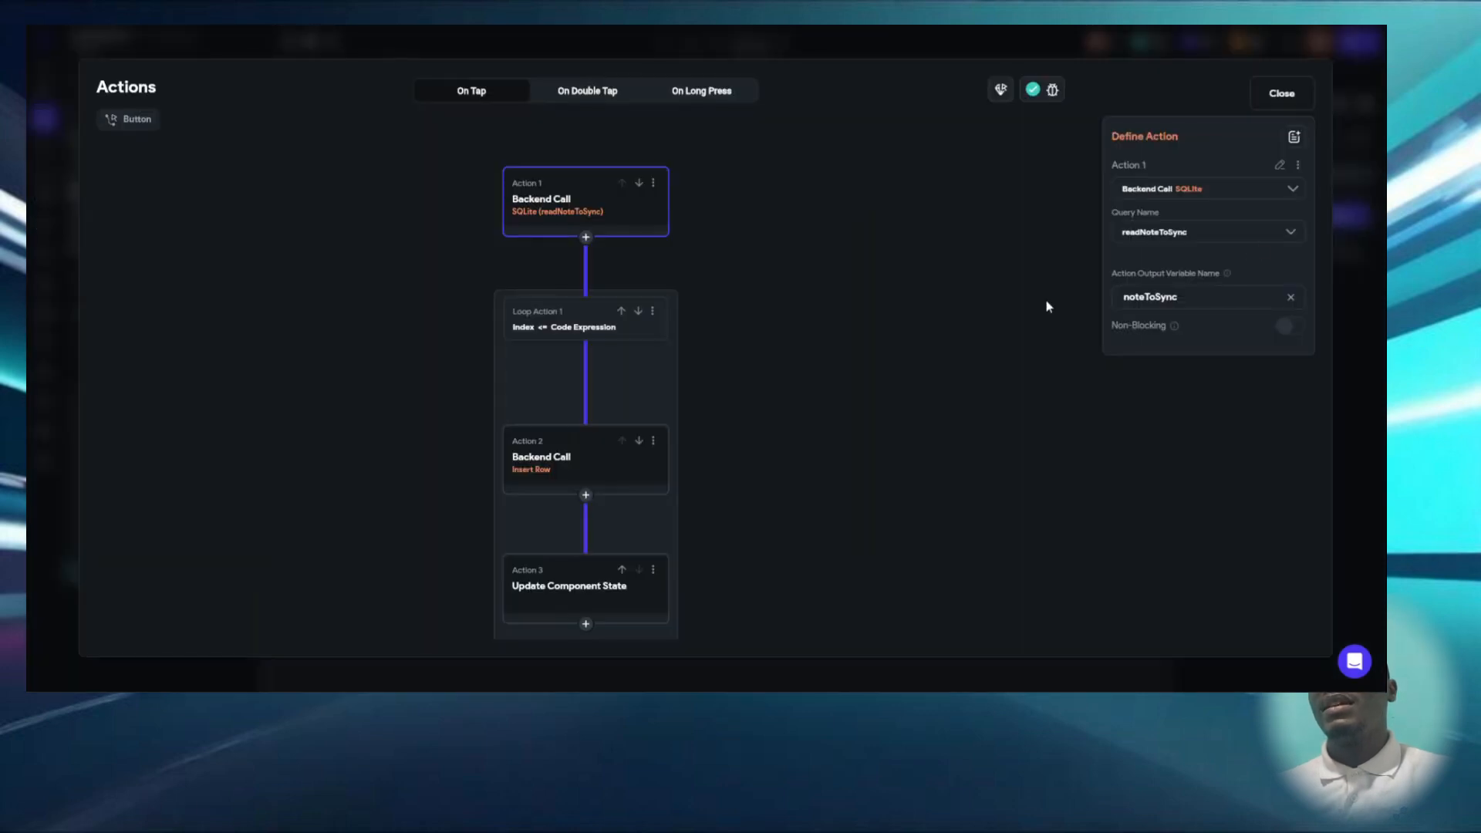
{"action": "mouse_move", "coordinate": [800, 386]}
{"action": "left_mouse_down"}
{"action": "mouse_move", "coordinate": [793, 455]}
{"action": "mouse_move", "coordinate": [808, 403]}
{"action": "left_mouse_up"}
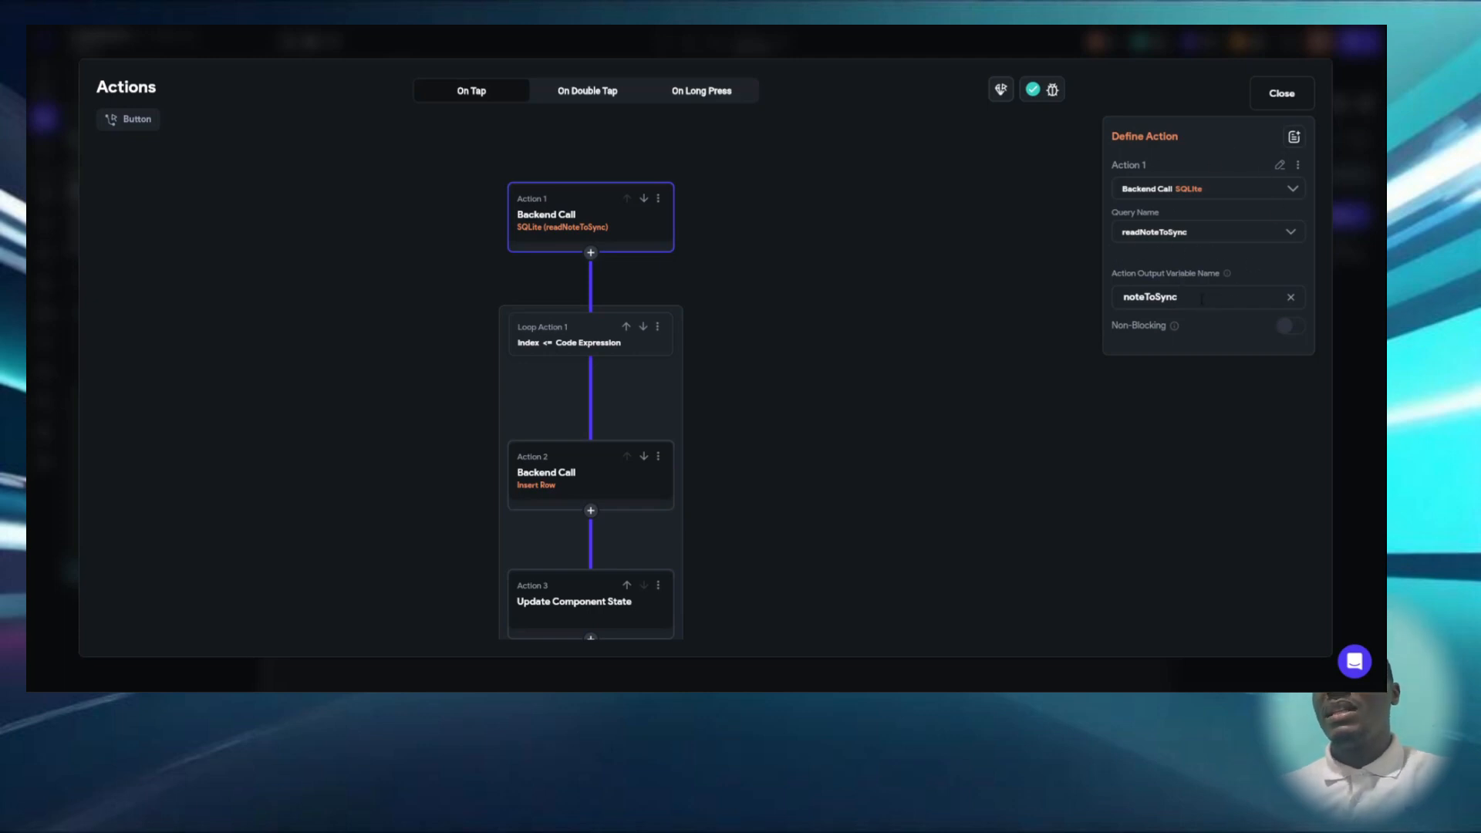
{"action": "left_click_drag", "start_coordinate": [1202, 299], "coordinate": [1012, 288]}
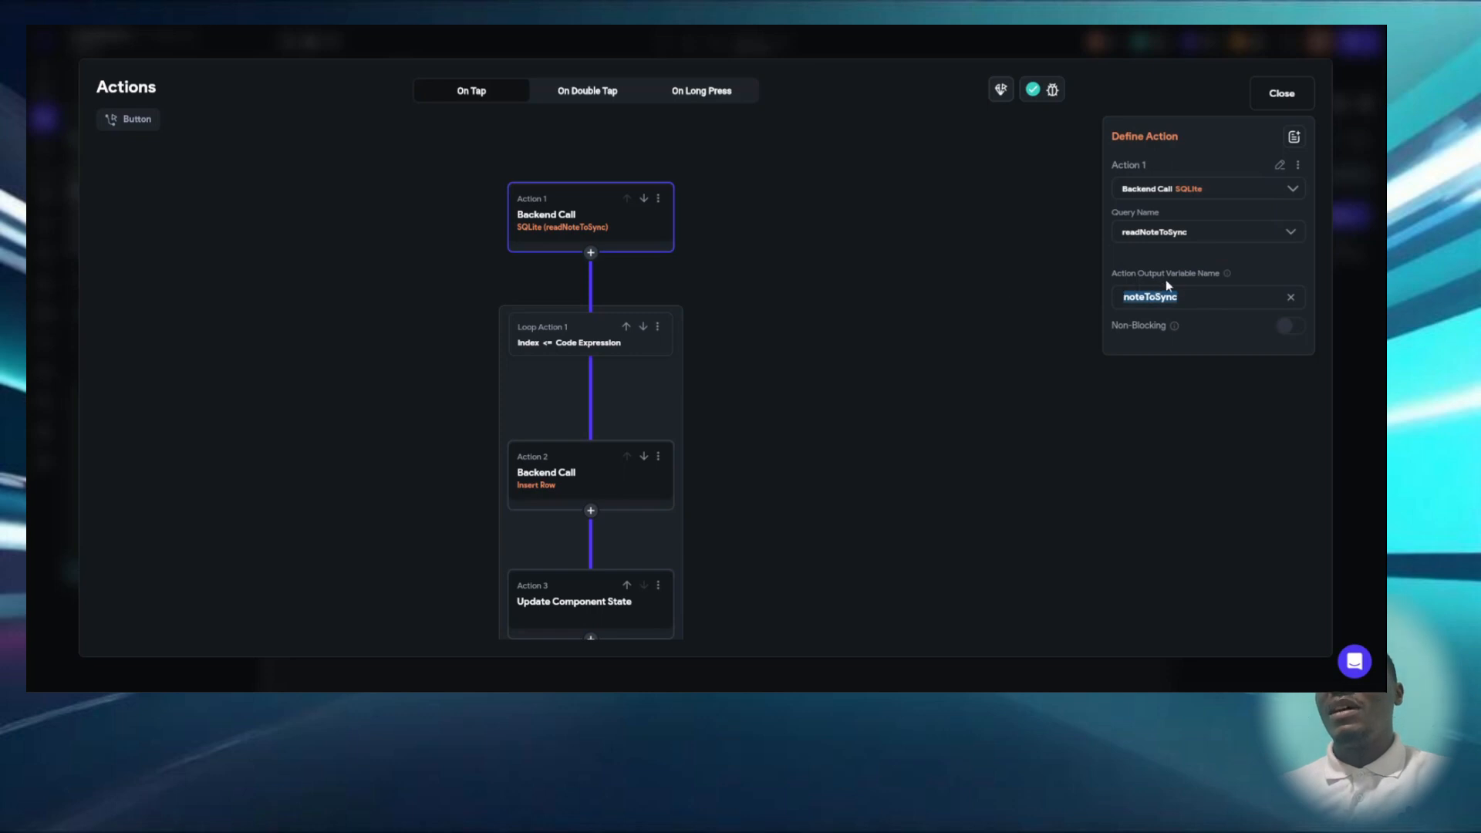
{"action": "left_click", "coordinate": [1199, 307]}
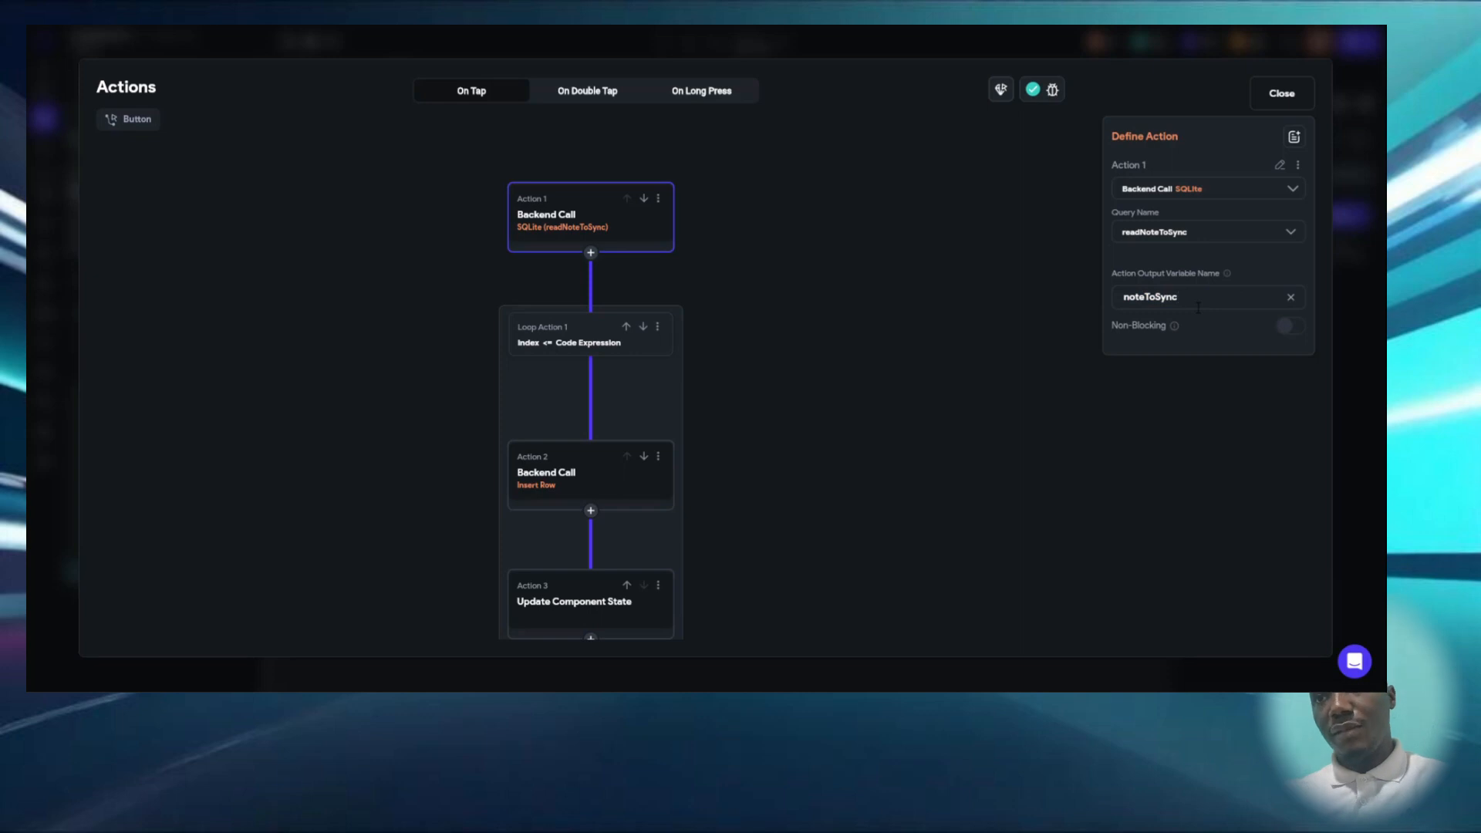
- Inspect Loop Action 1 in the sync flow, and check the index variable in listNote's local component state
{"action": "scroll", "coordinate": [628, 370], "scroll_direction": "down", "scroll_amount": 3}
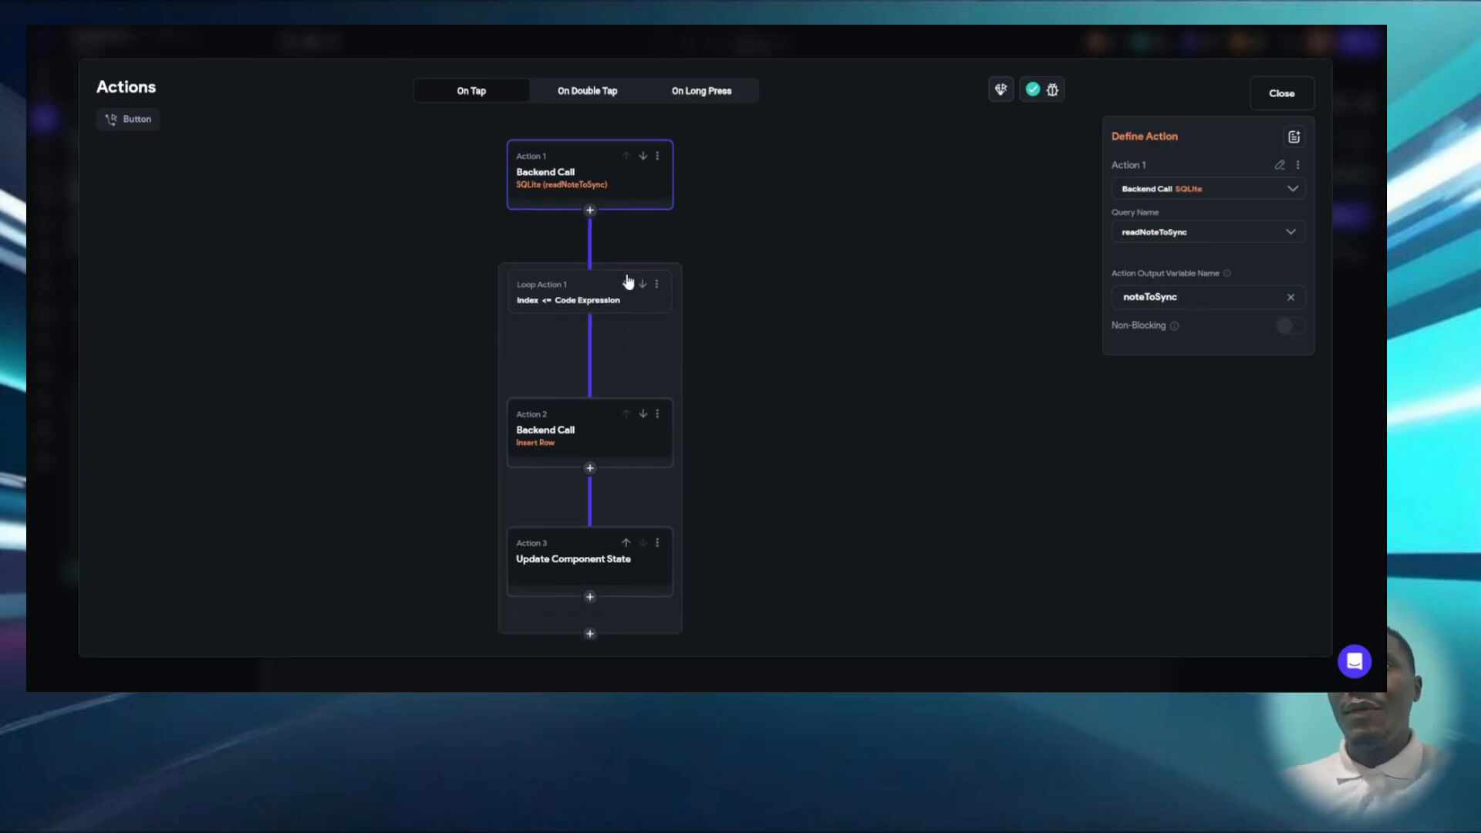
{"action": "left_click_drag", "start_coordinate": [632, 265], "coordinate": [629, 272]}
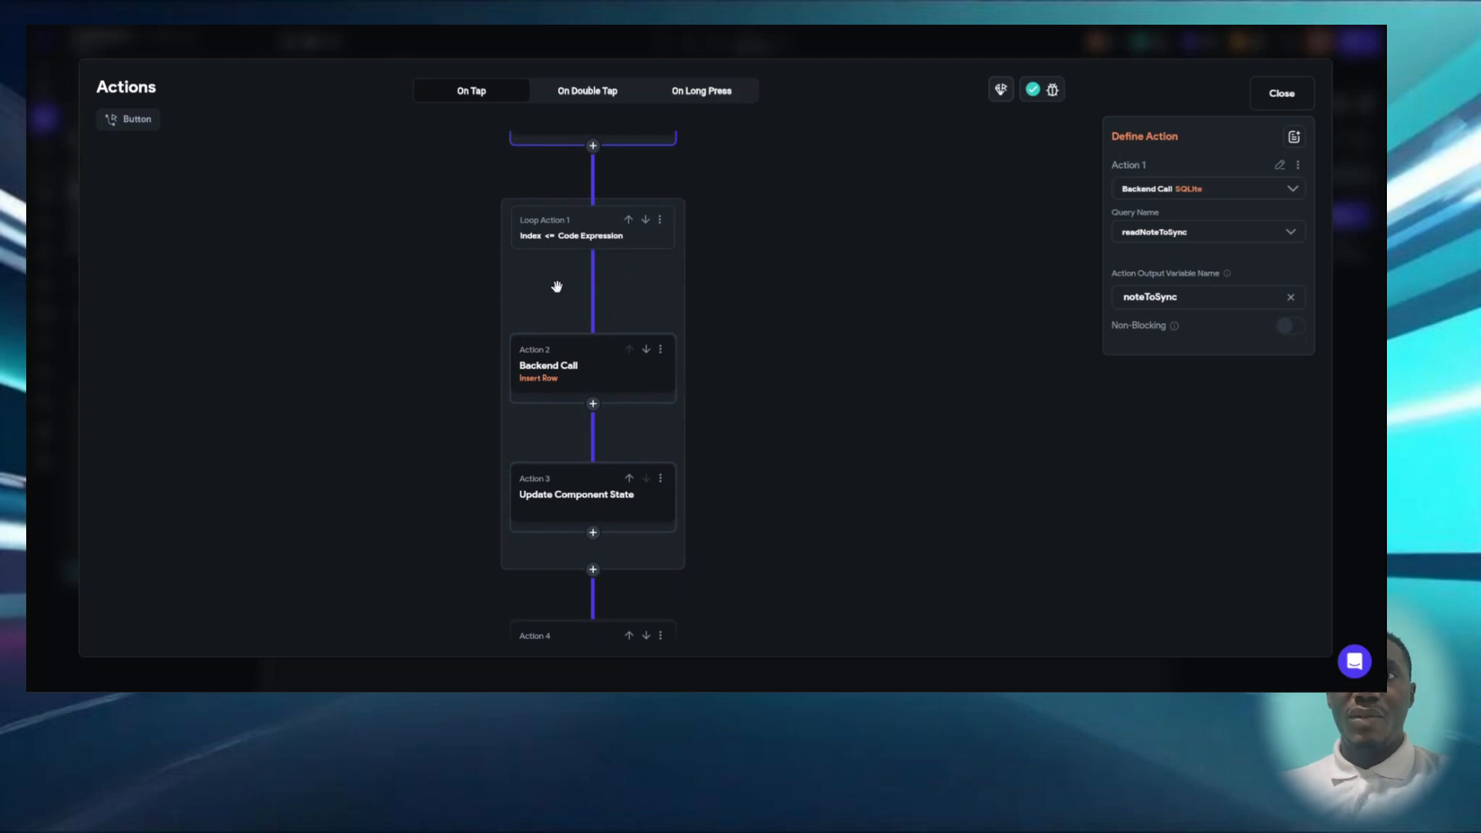
{"action": "left_click", "coordinate": [582, 239]}
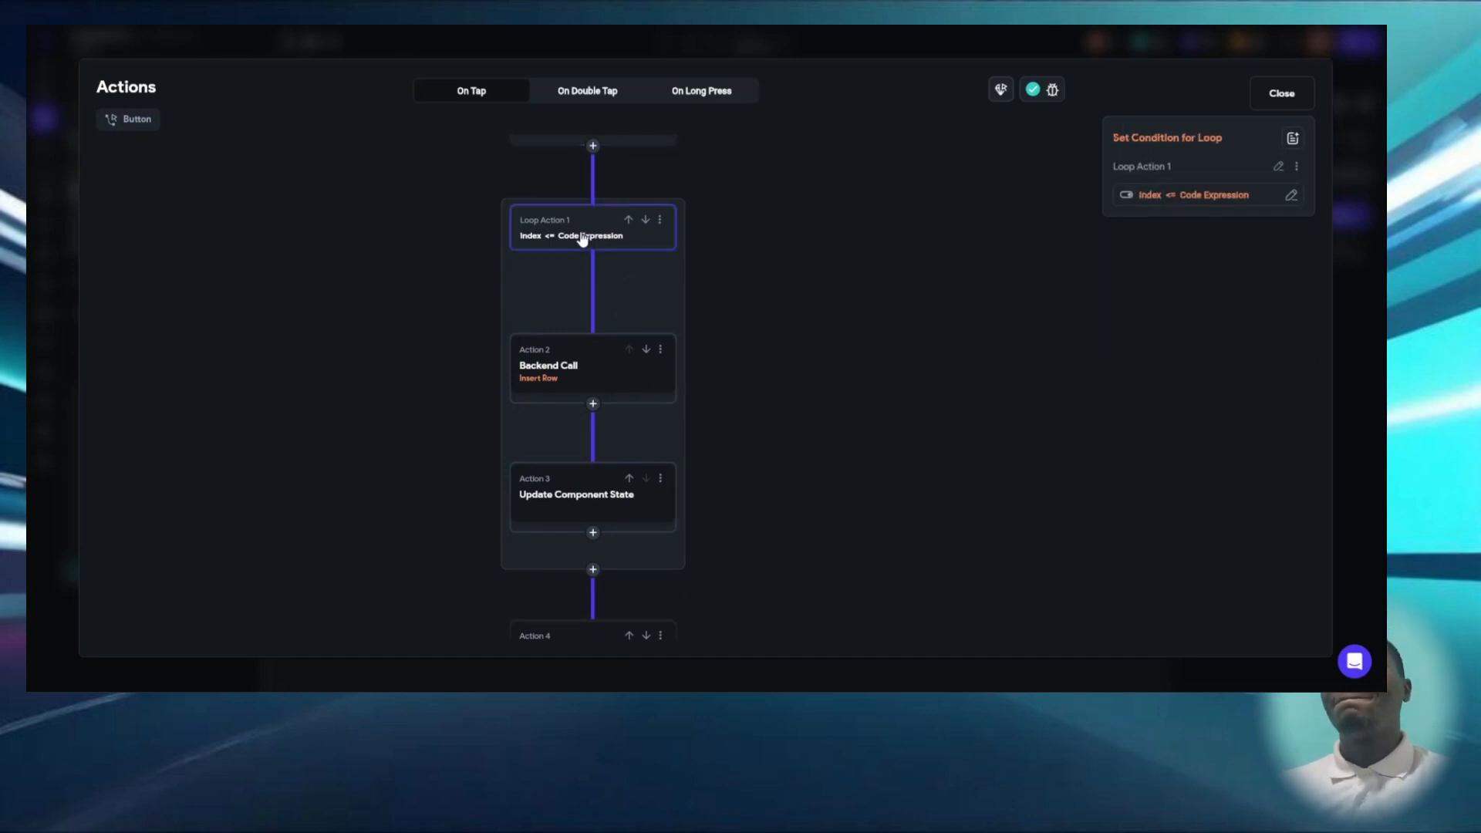
{"action": "left_click", "coordinate": [1298, 93]}
{"action": "left_click", "coordinate": [1053, 323]}
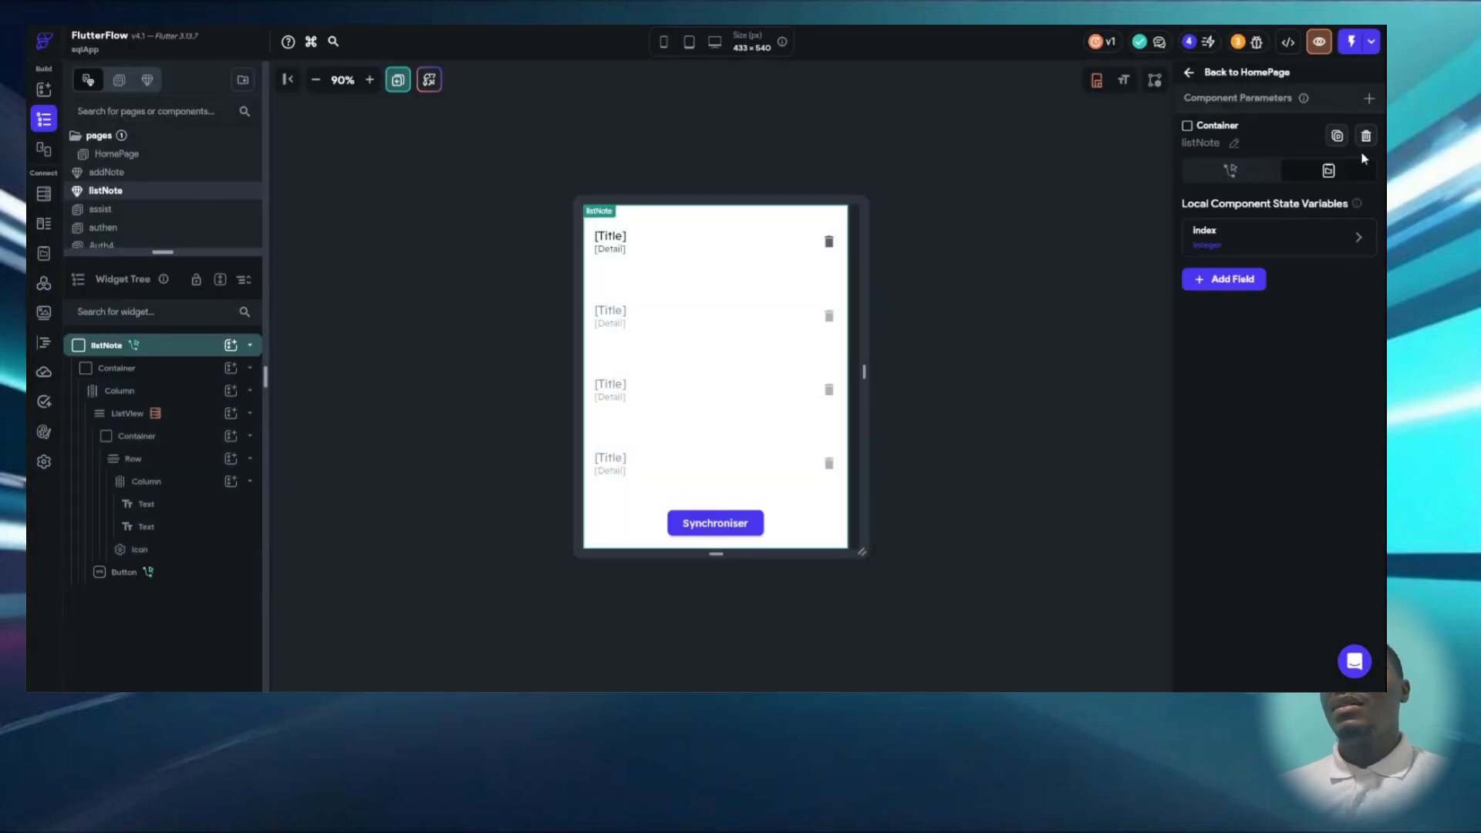
{"action": "mouse_move", "coordinate": [1272, 245]}
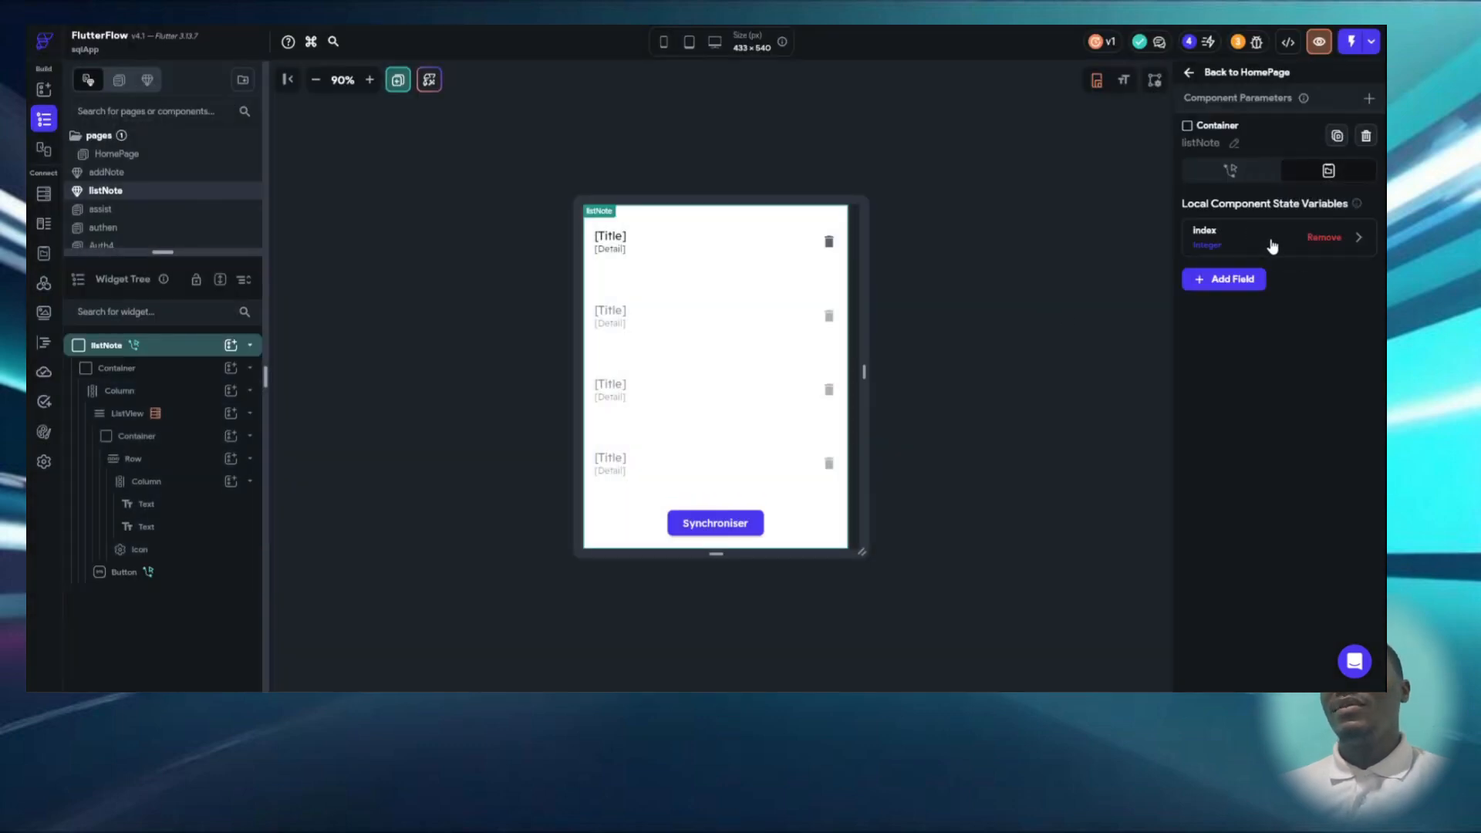
- Reopen the Synchroniser button's flow and show the first and second values of the Loop Action 1 condition
{"action": "left_click", "coordinate": [706, 532]}
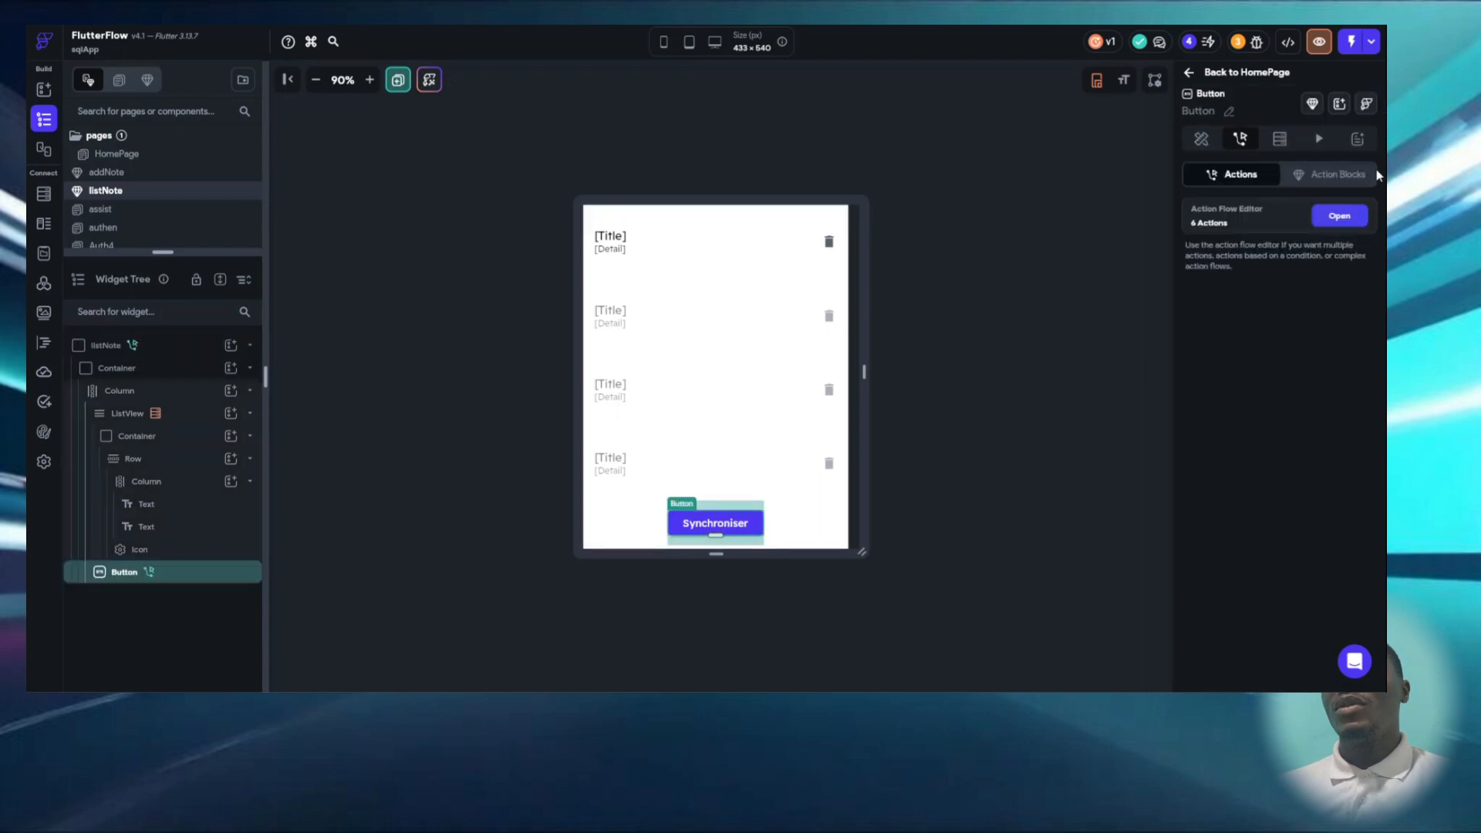
{"action": "left_click", "coordinate": [1337, 218]}
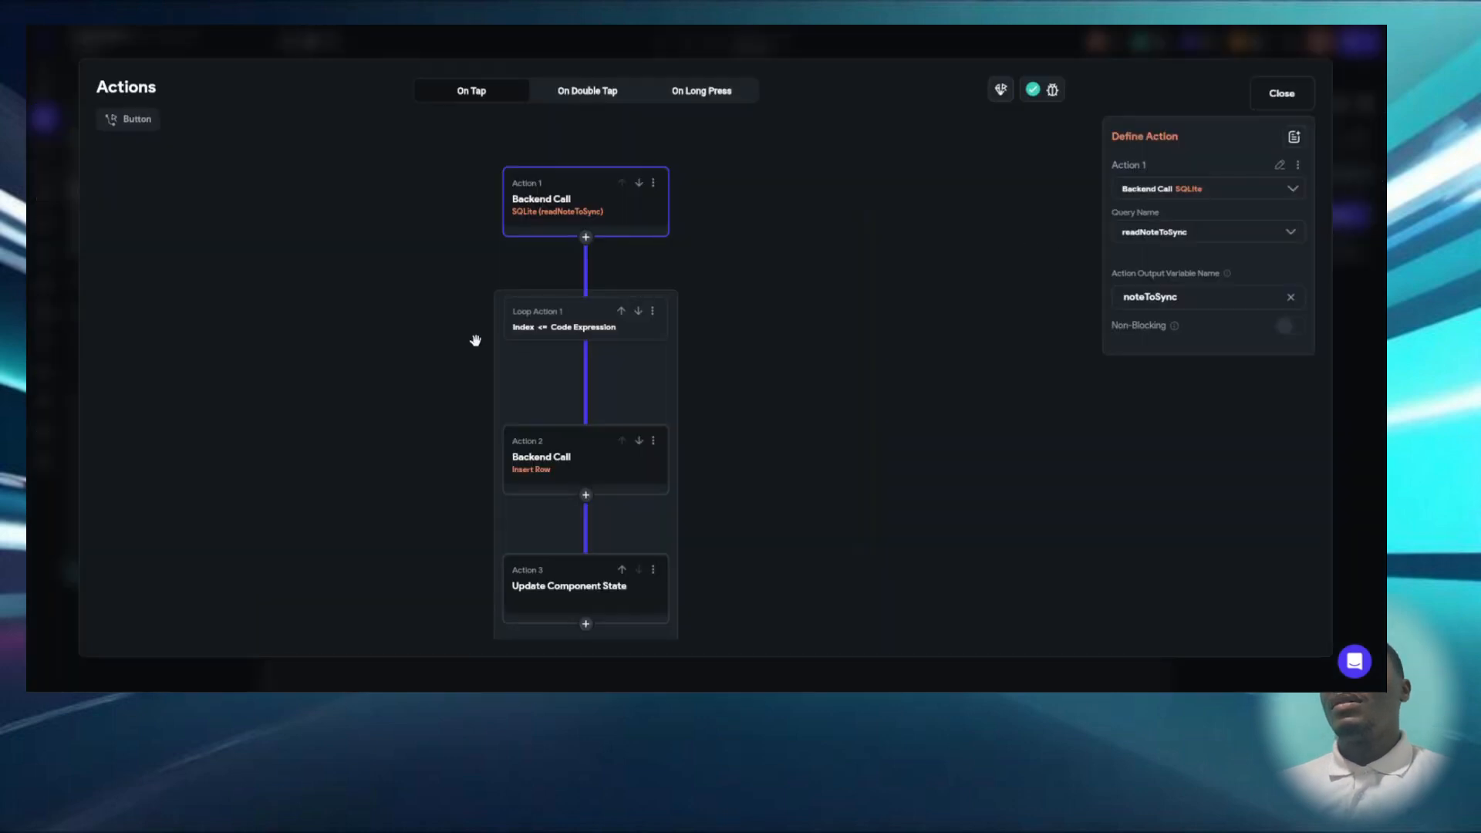
{"action": "left_click", "coordinate": [563, 336]}
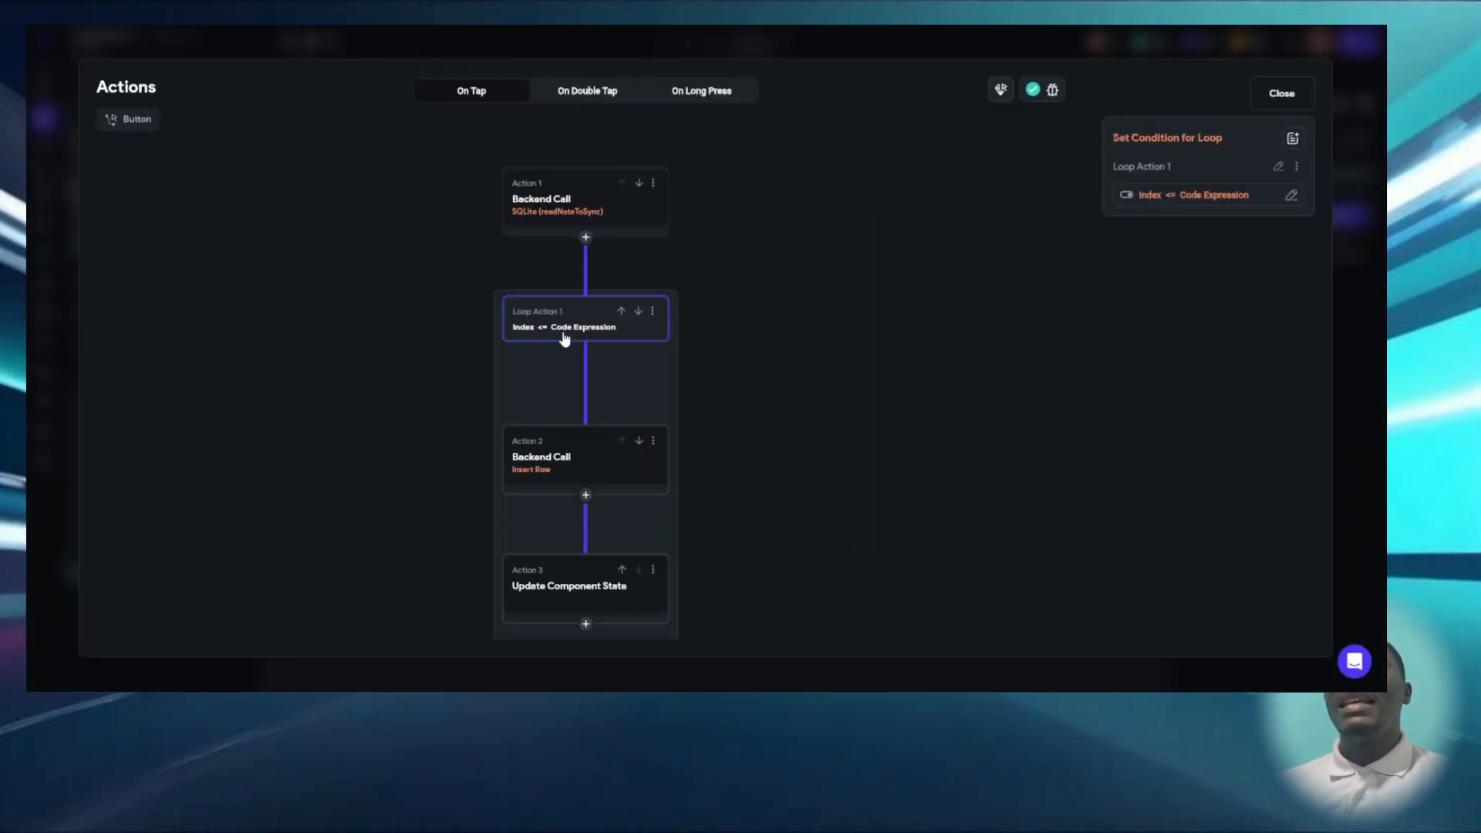
{"action": "left_click", "coordinate": [1182, 196]}
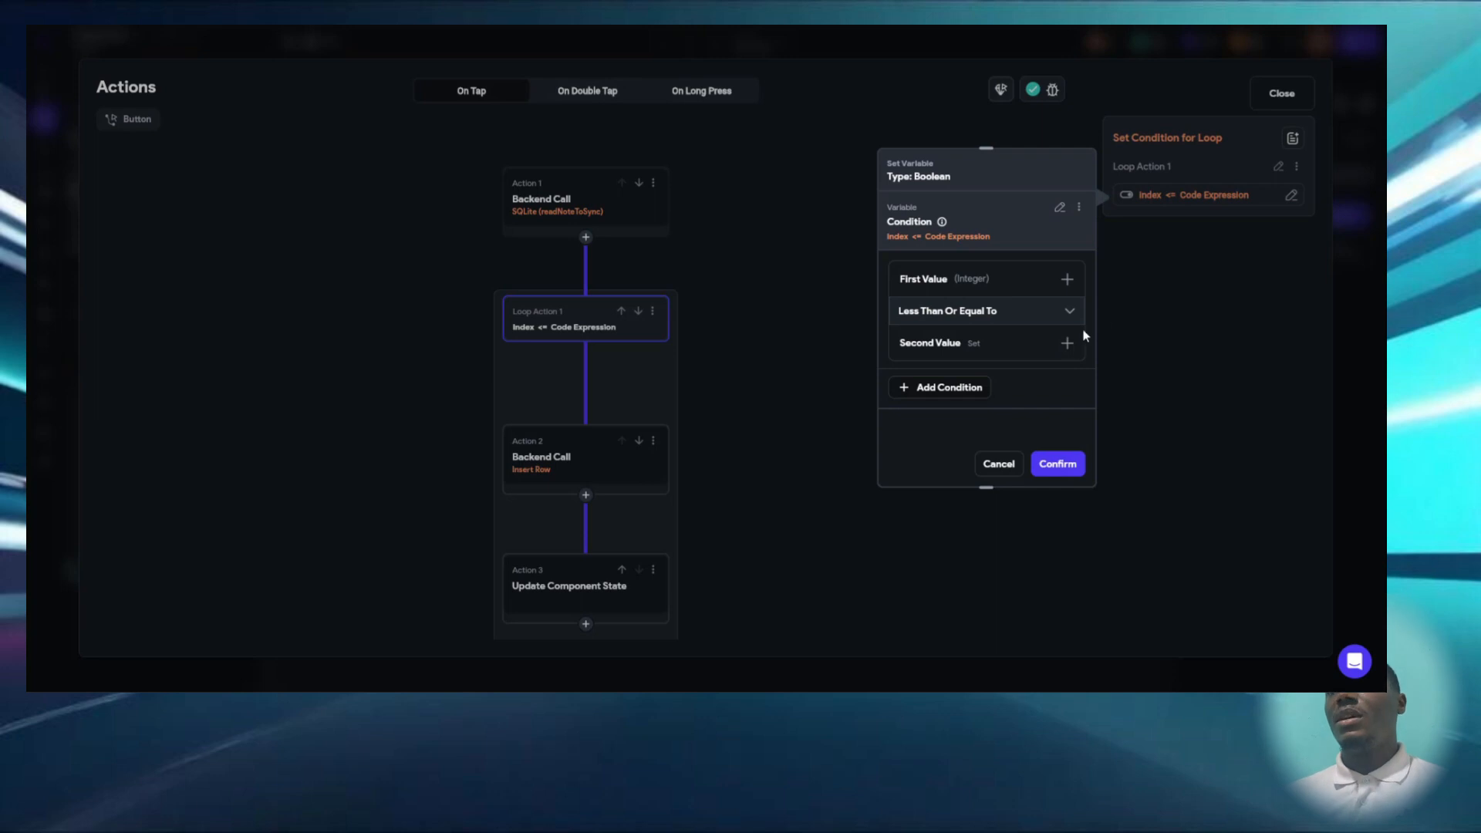
{"action": "left_click", "coordinate": [998, 290]}
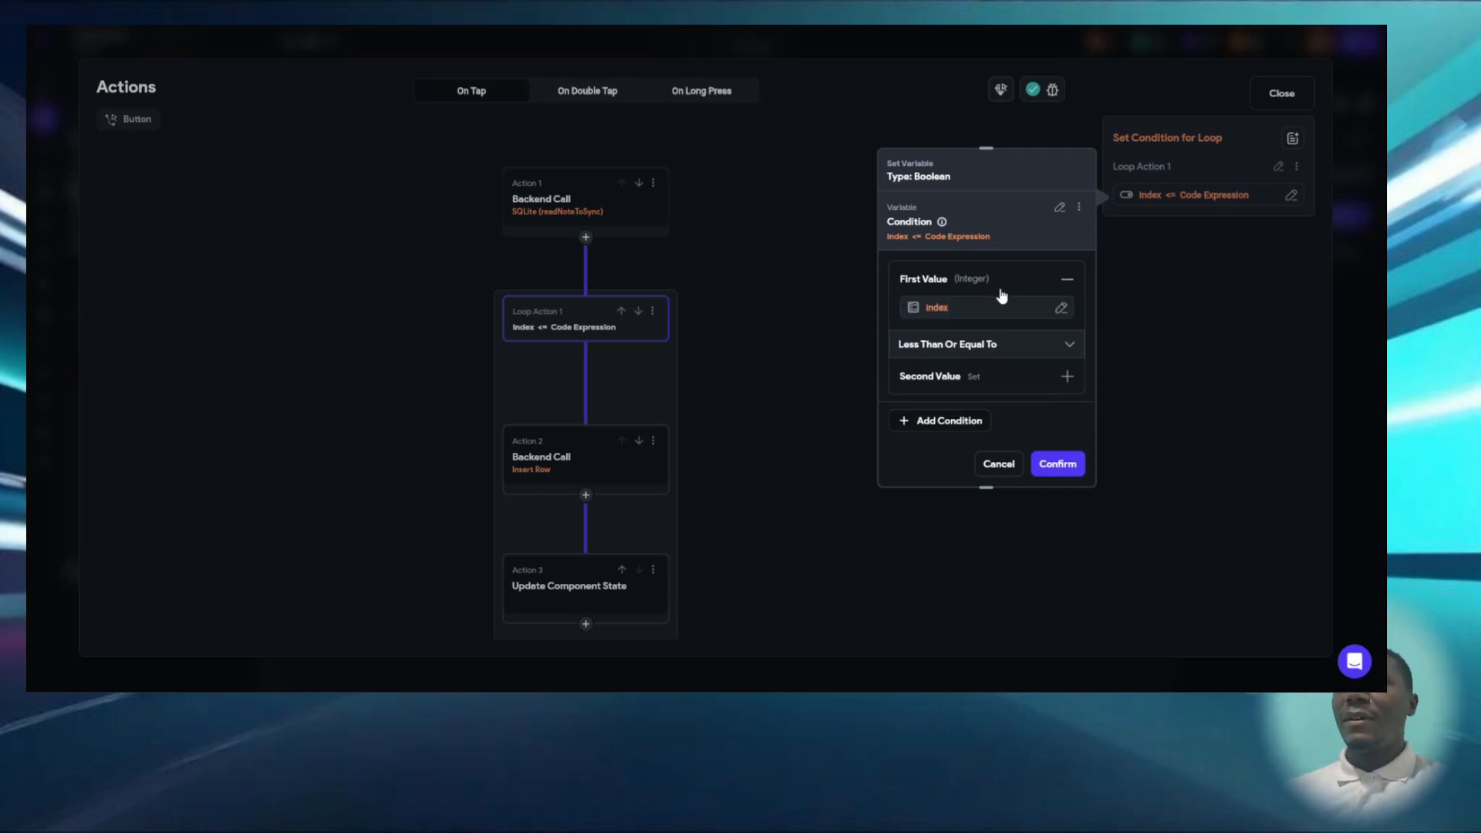
{"action": "left_click", "coordinate": [946, 382]}
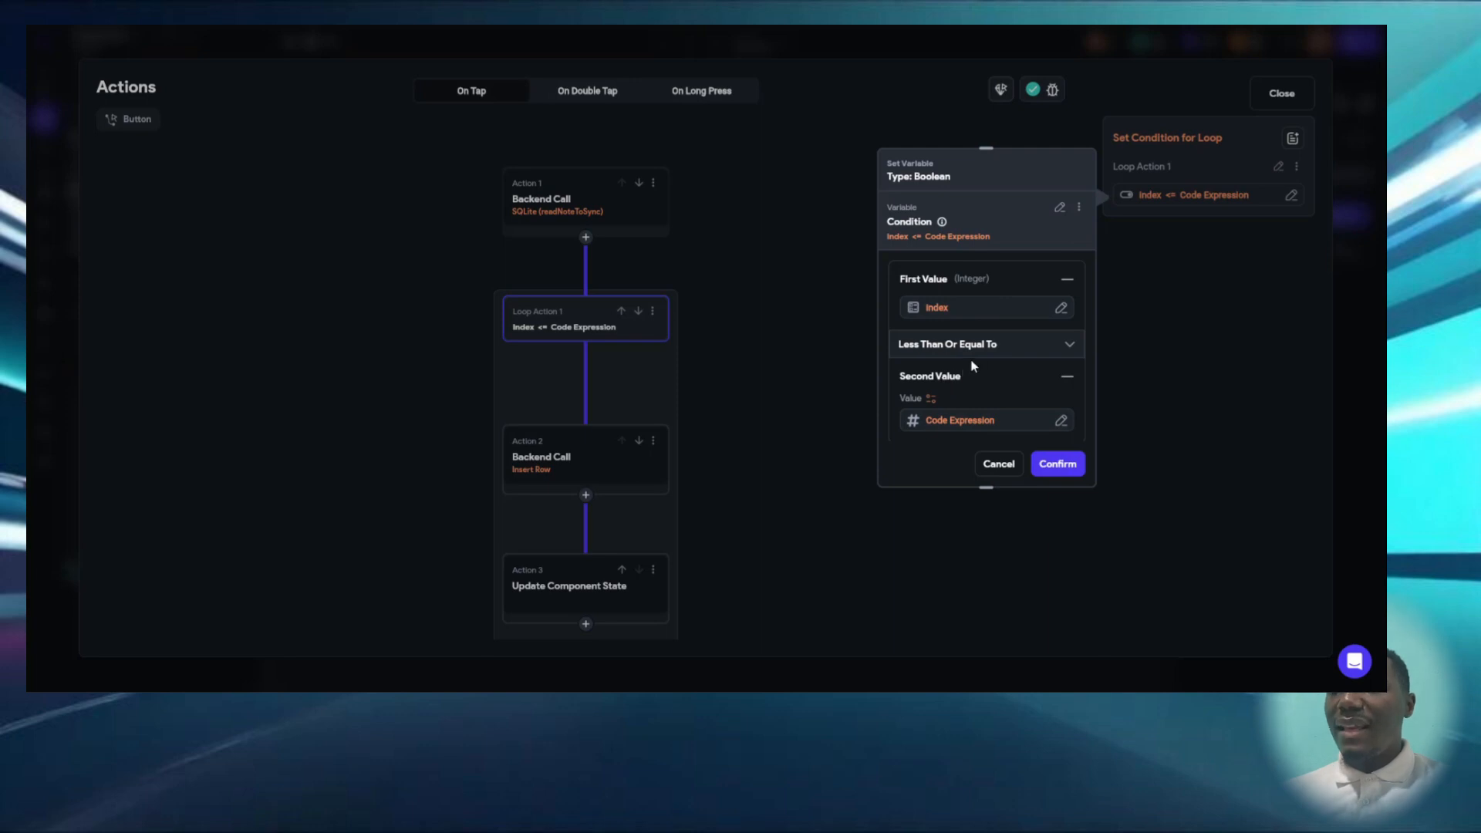
{"action": "scroll", "coordinate": [985, 424], "scroll_direction": "down", "scroll_amount": 1}
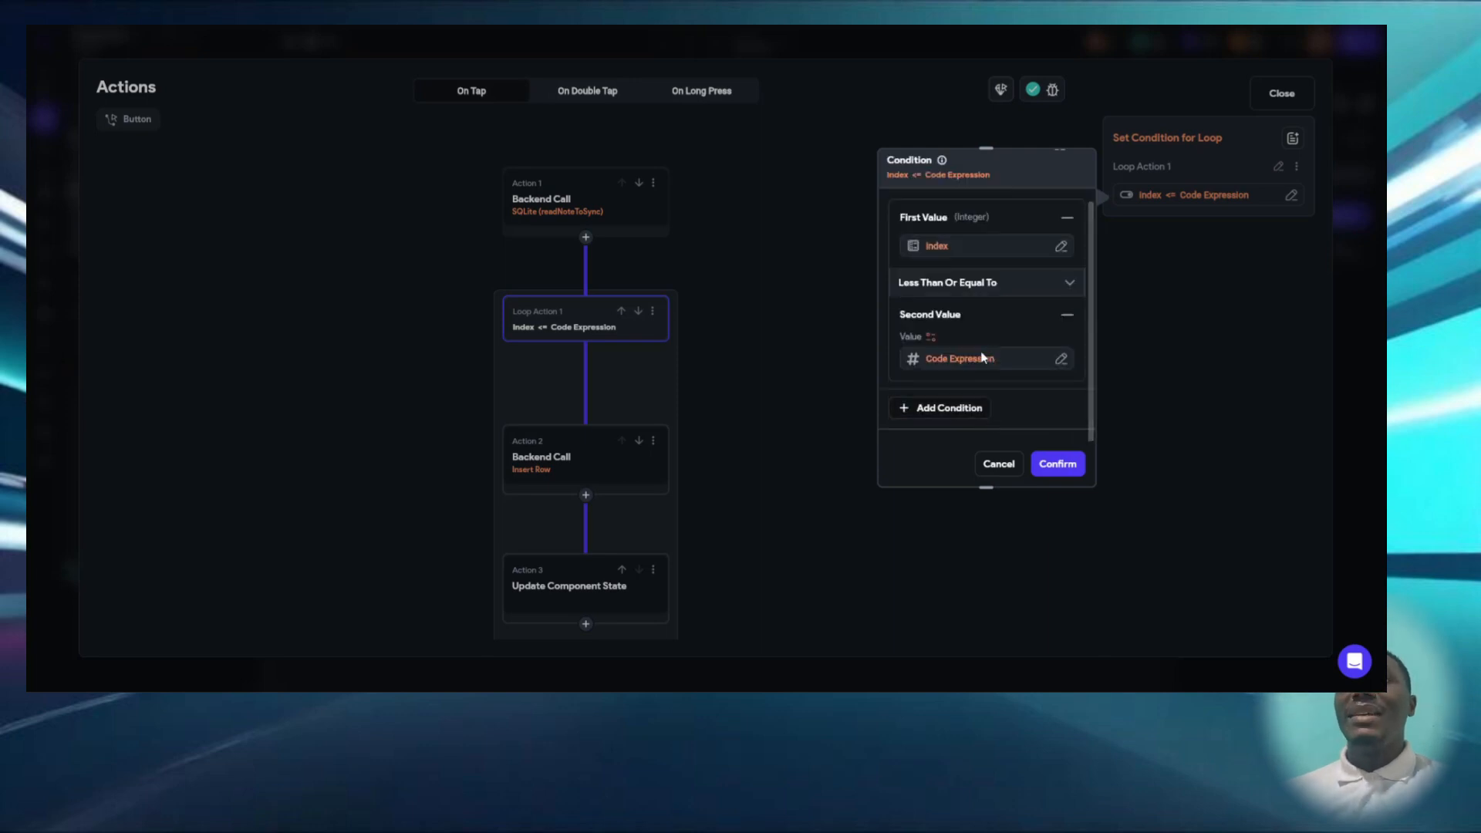
- Examine the code expression behind the loop condition's second value, and leave the condition without changes
{"action": "left_click", "coordinate": [960, 359]}
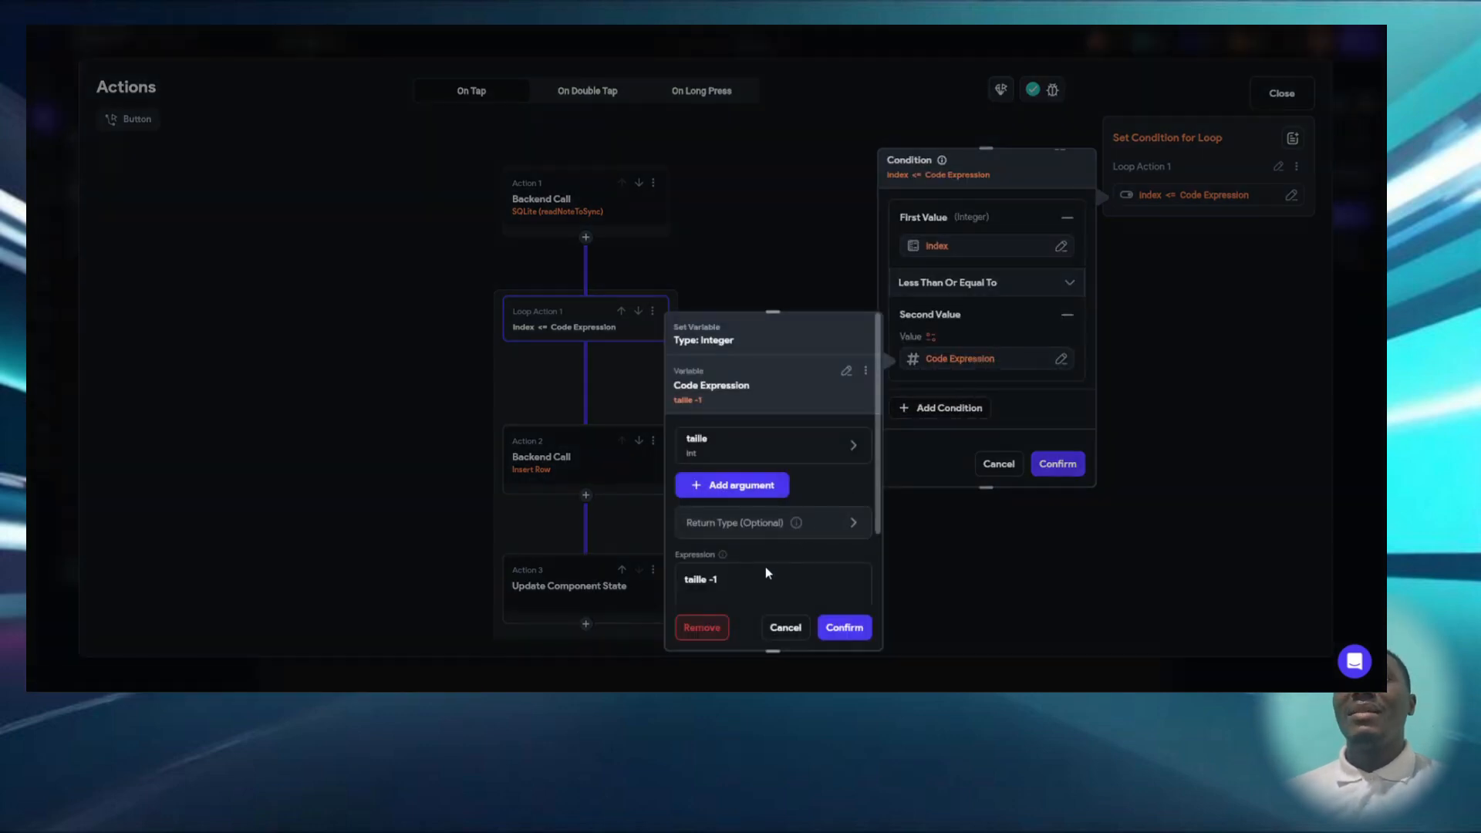
{"action": "scroll", "coordinate": [760, 565], "scroll_direction": "down", "scroll_amount": 1}
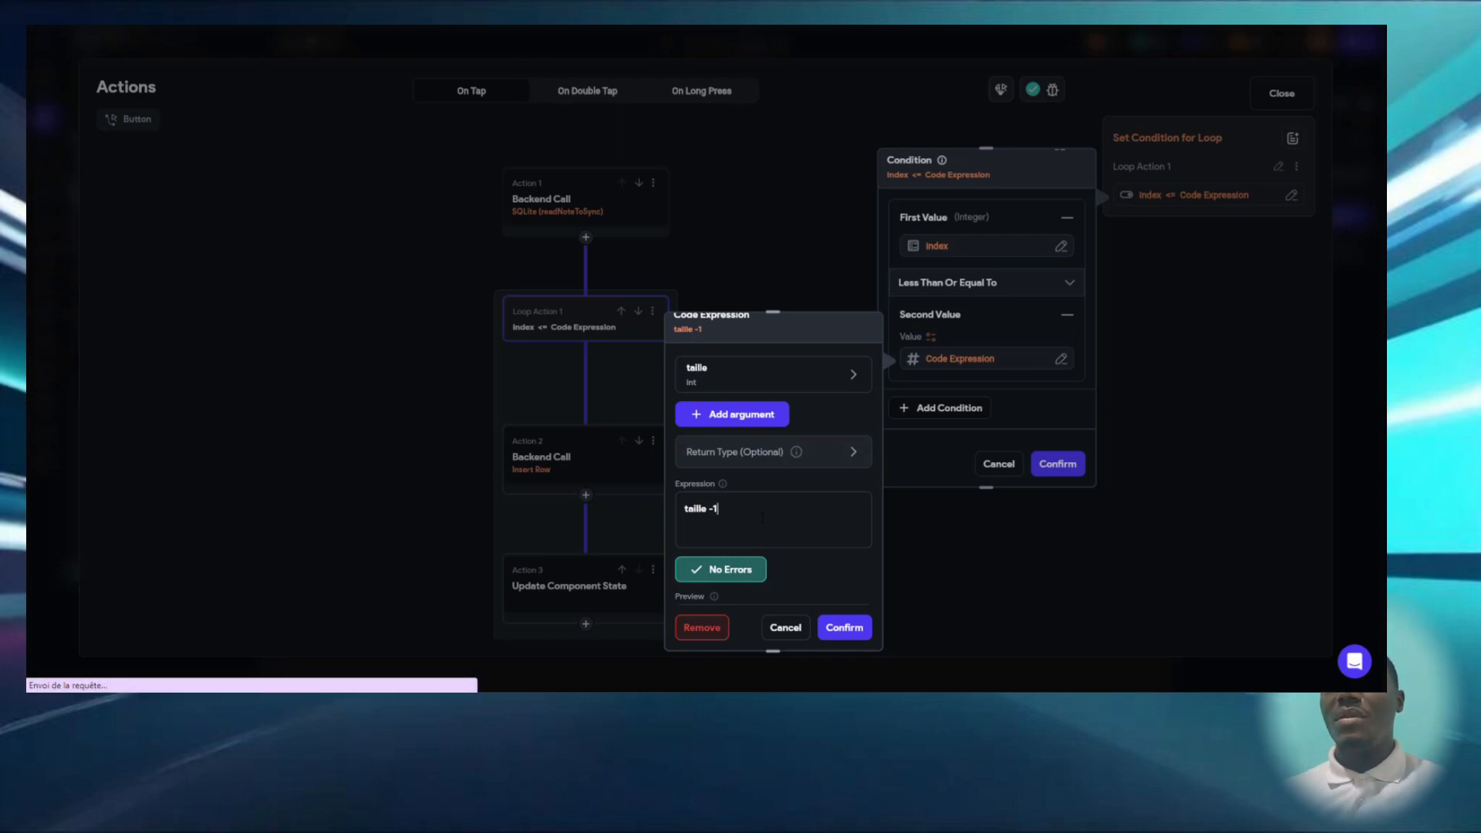
{"action": "scroll", "coordinate": [762, 518], "scroll_direction": "up", "scroll_amount": 1}
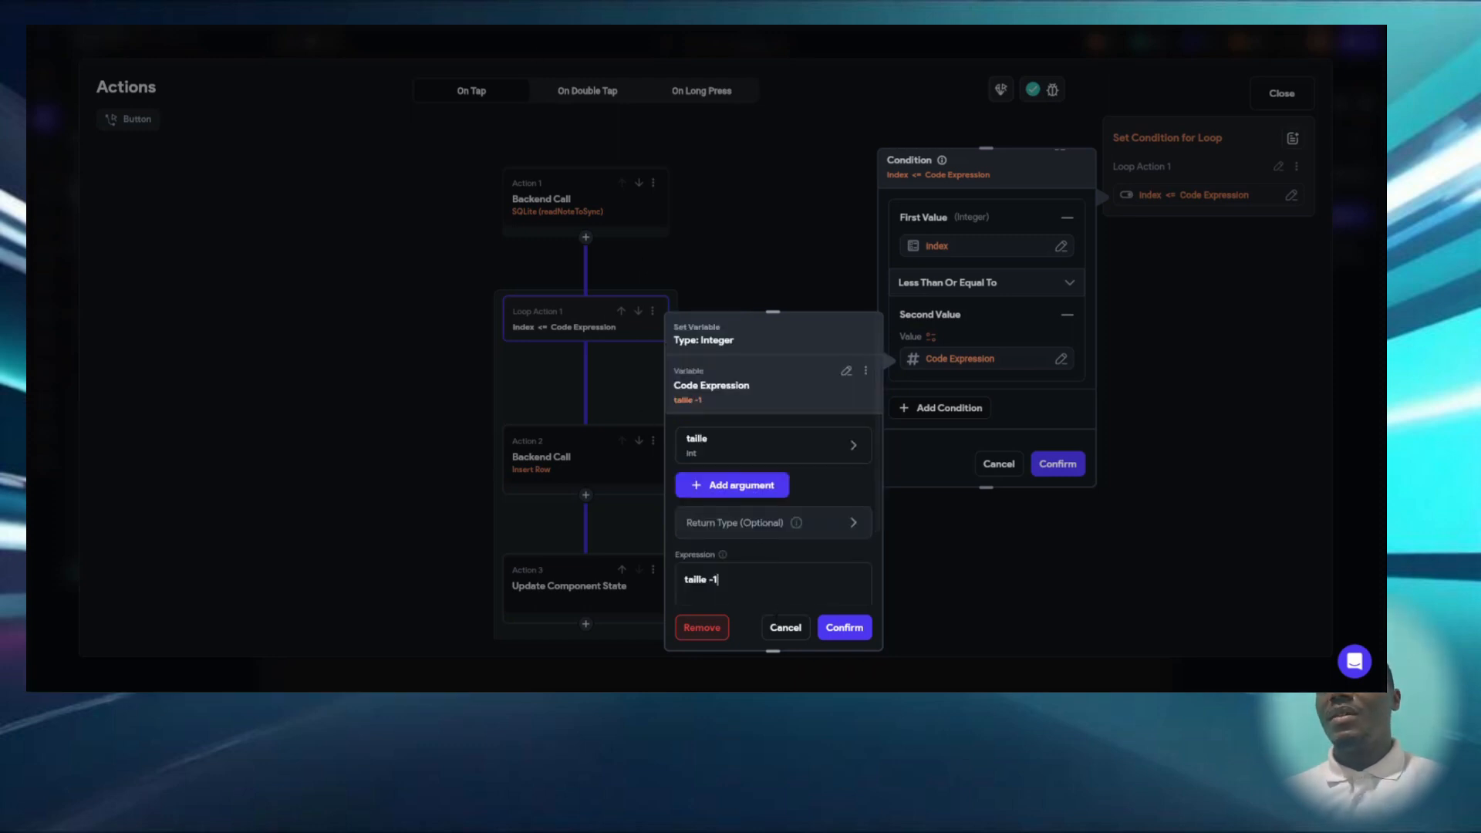
{"action": "left_click", "coordinate": [783, 626]}
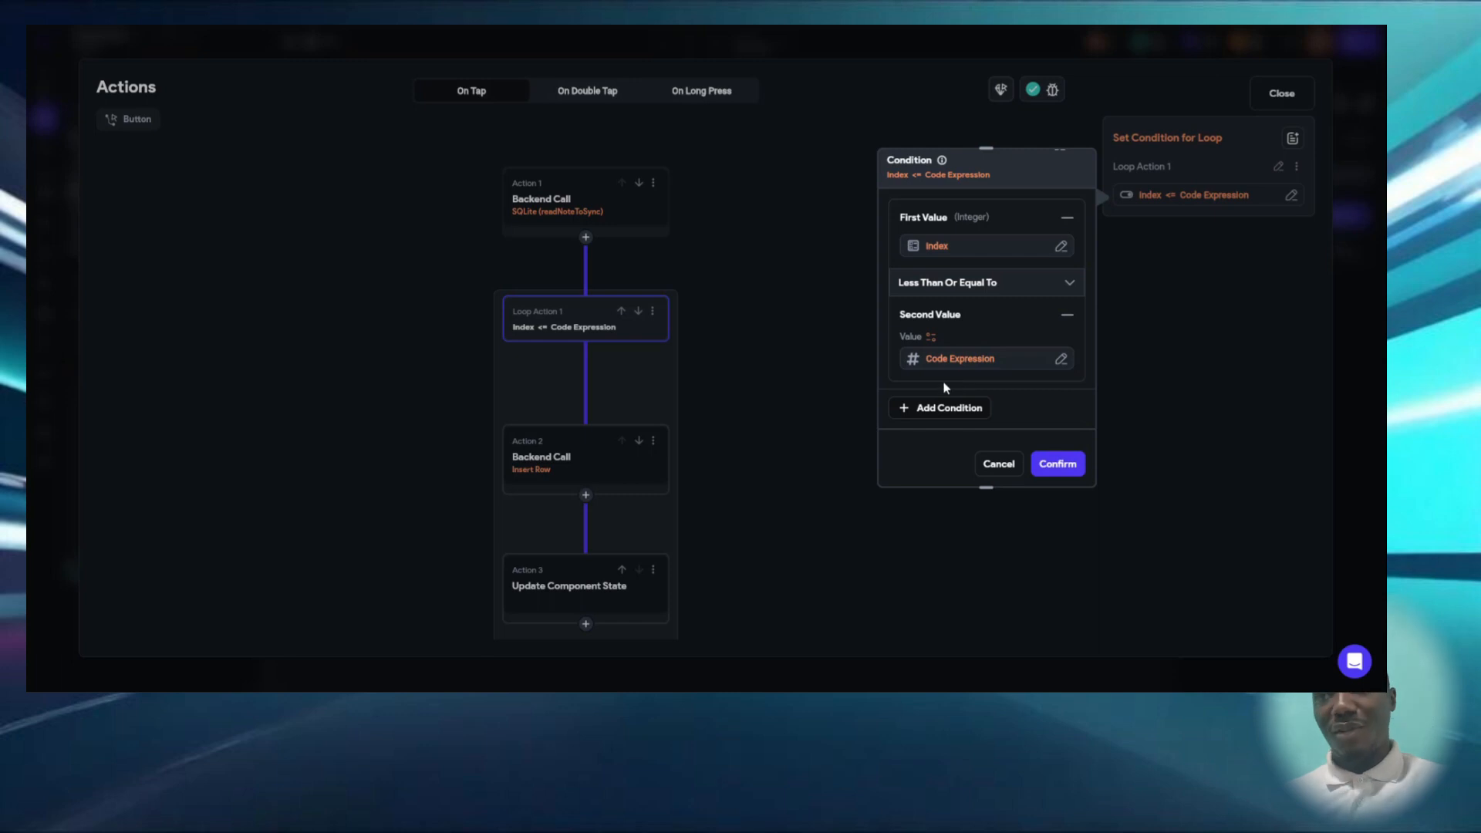
{"action": "left_click", "coordinate": [833, 422]}
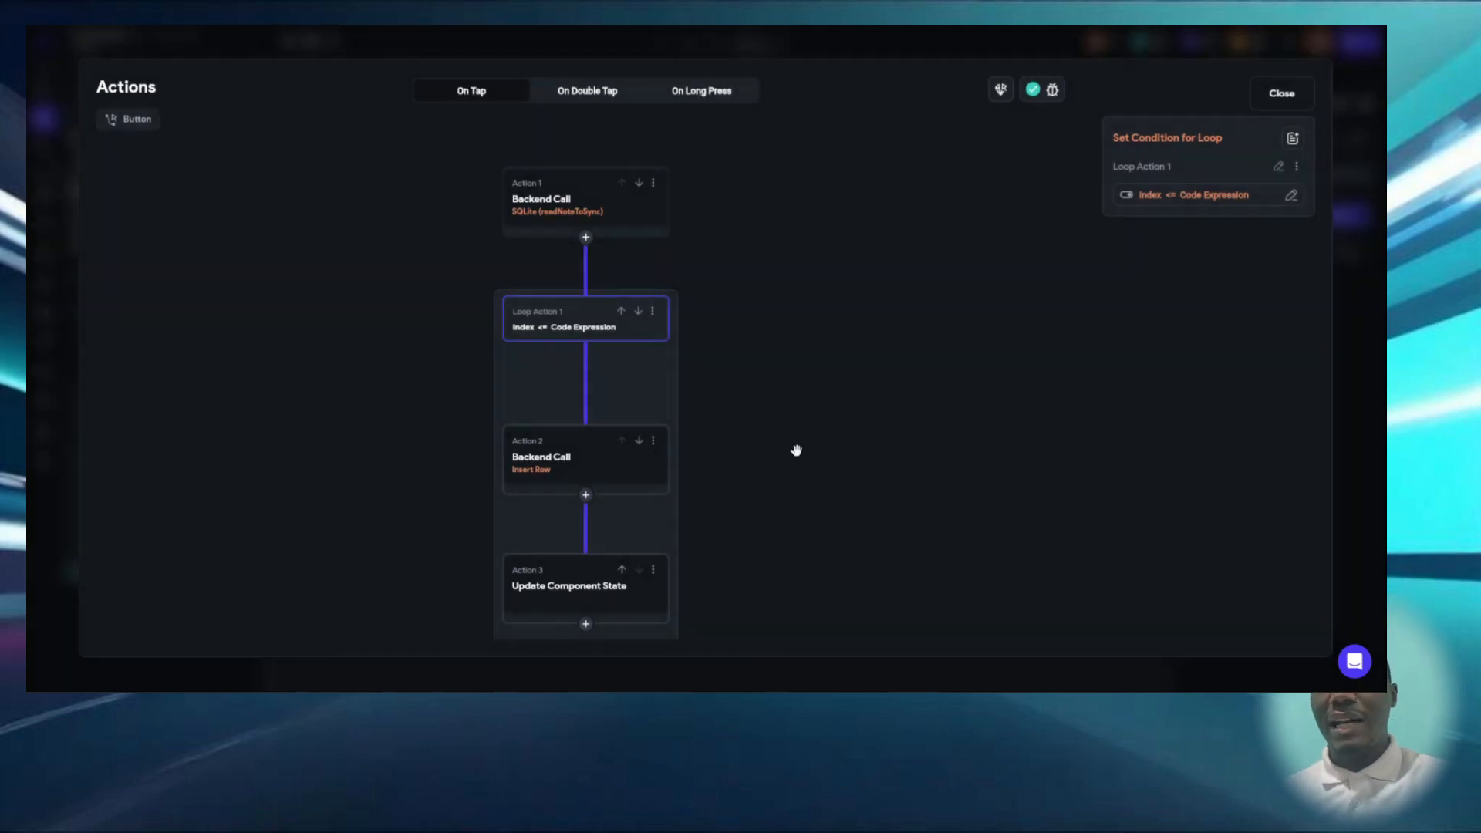
- Review the fields of the loop's Insert Row call on the notes table and the value set for last_sync
{"action": "left_click", "coordinate": [608, 473]}
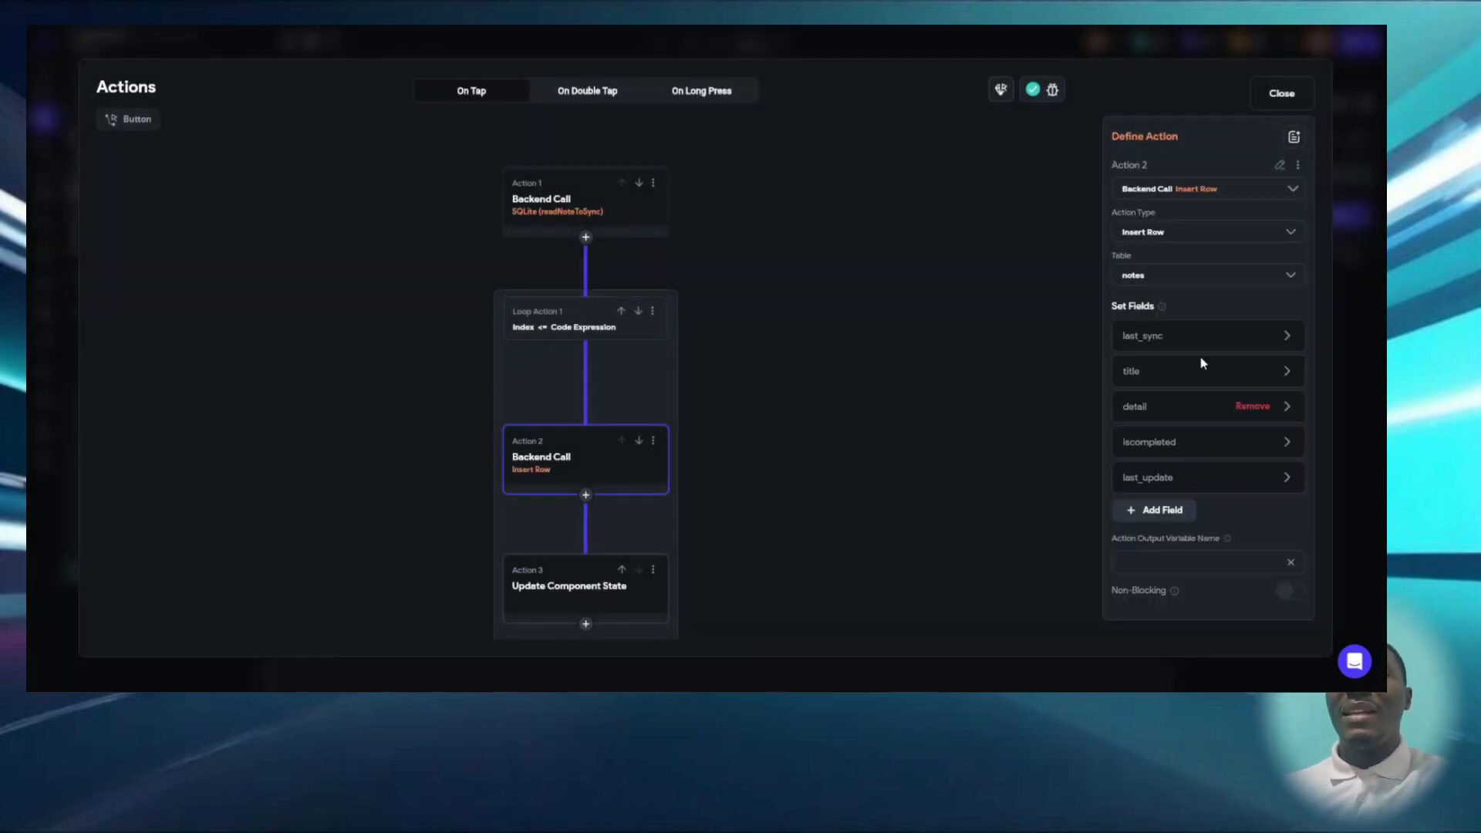
{"action": "left_click", "coordinate": [1175, 347]}
{"action": "scroll", "coordinate": [1173, 349], "scroll_direction": "down", "scroll_amount": 3}
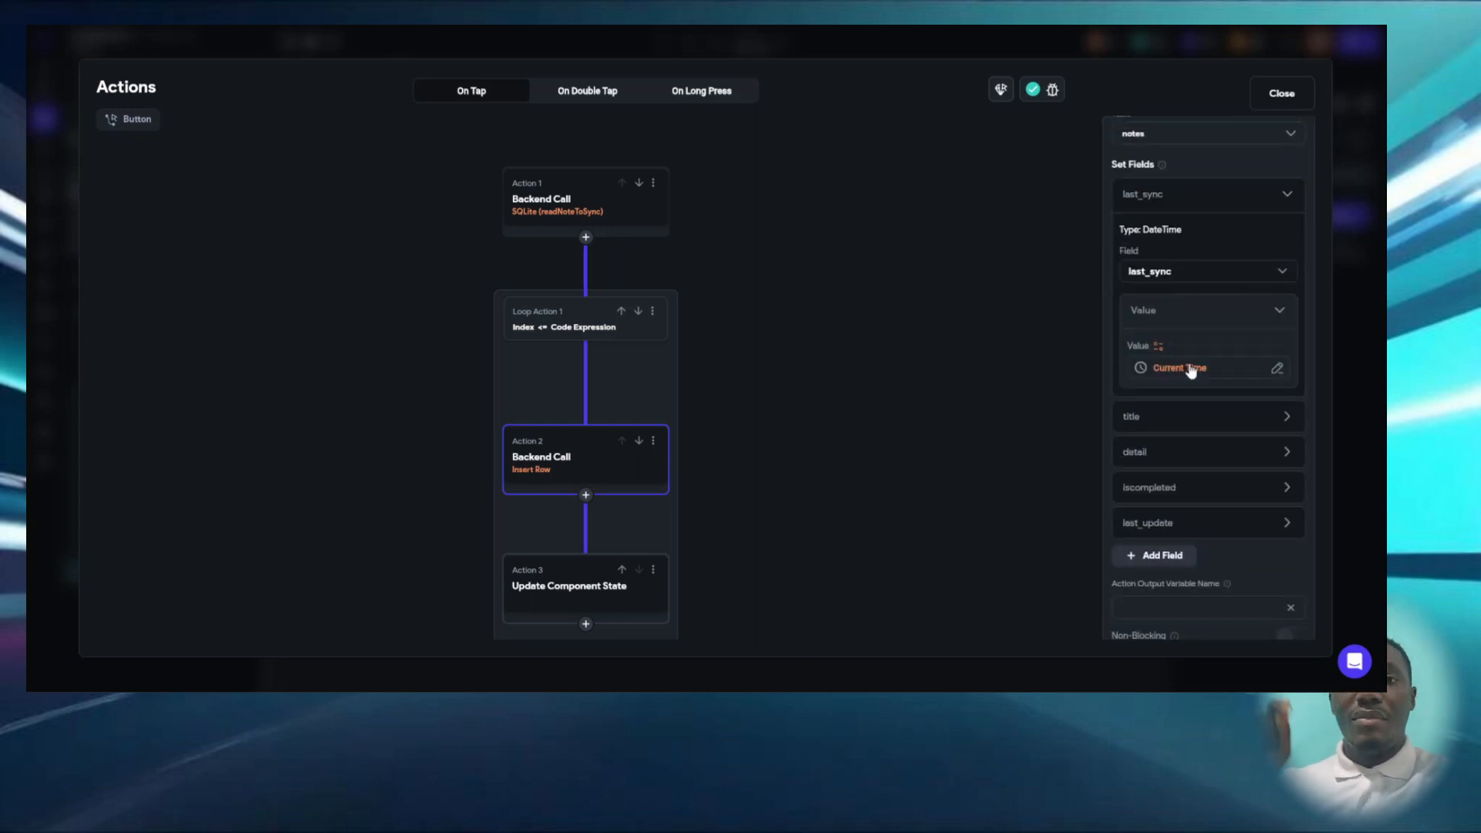
- Examine how the Insert Row call's title field takes its value from noteToSync, including the item index and row column
{"action": "left_click", "coordinate": [1196, 429]}
{"action": "scroll", "coordinate": [1188, 455], "scroll_direction": "down", "scroll_amount": 2}
{"action": "scroll", "coordinate": [1186, 477], "scroll_direction": "down", "scroll_amount": 2}
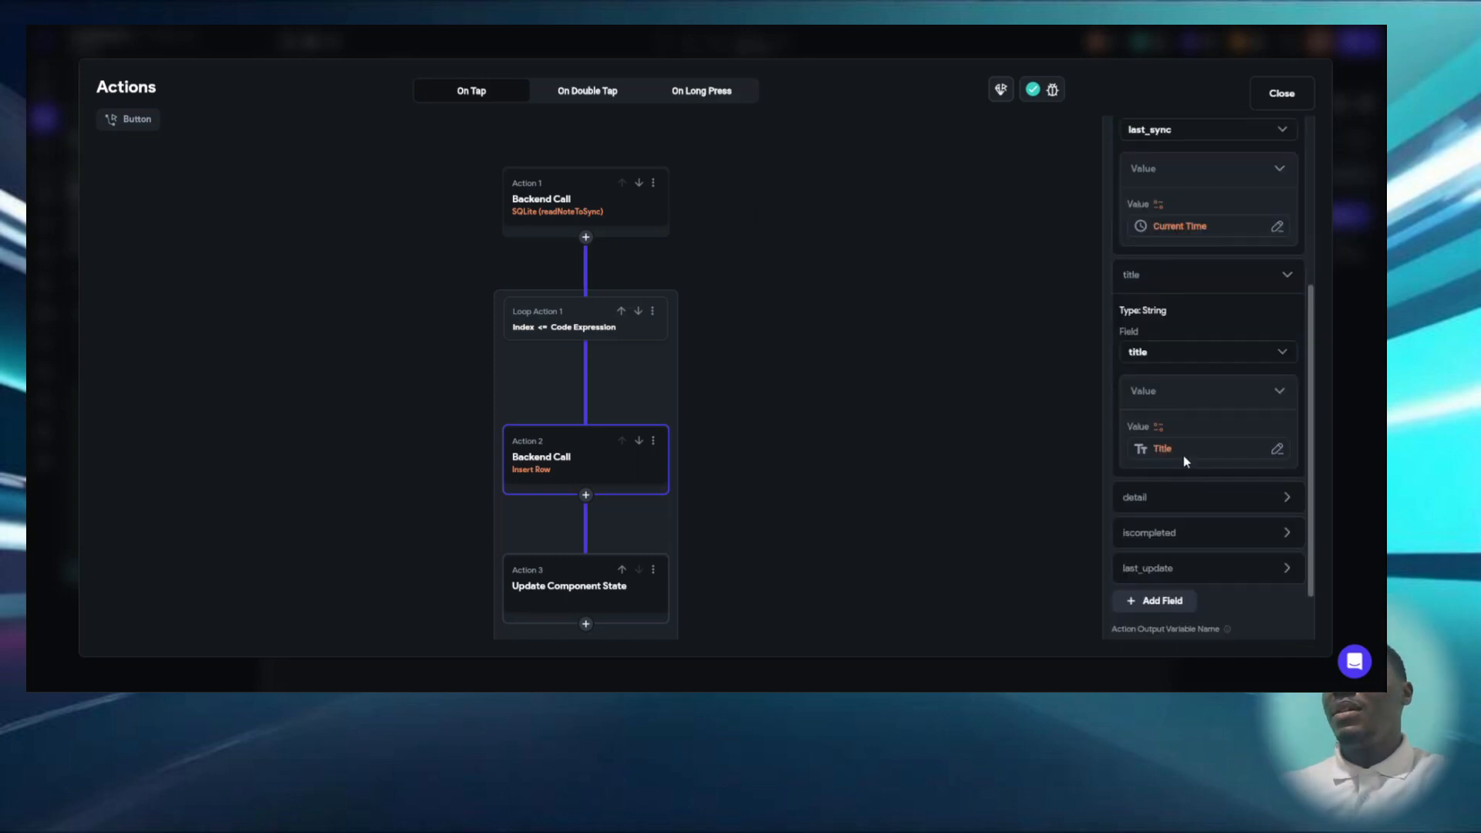
{"action": "left_click", "coordinate": [1180, 453]}
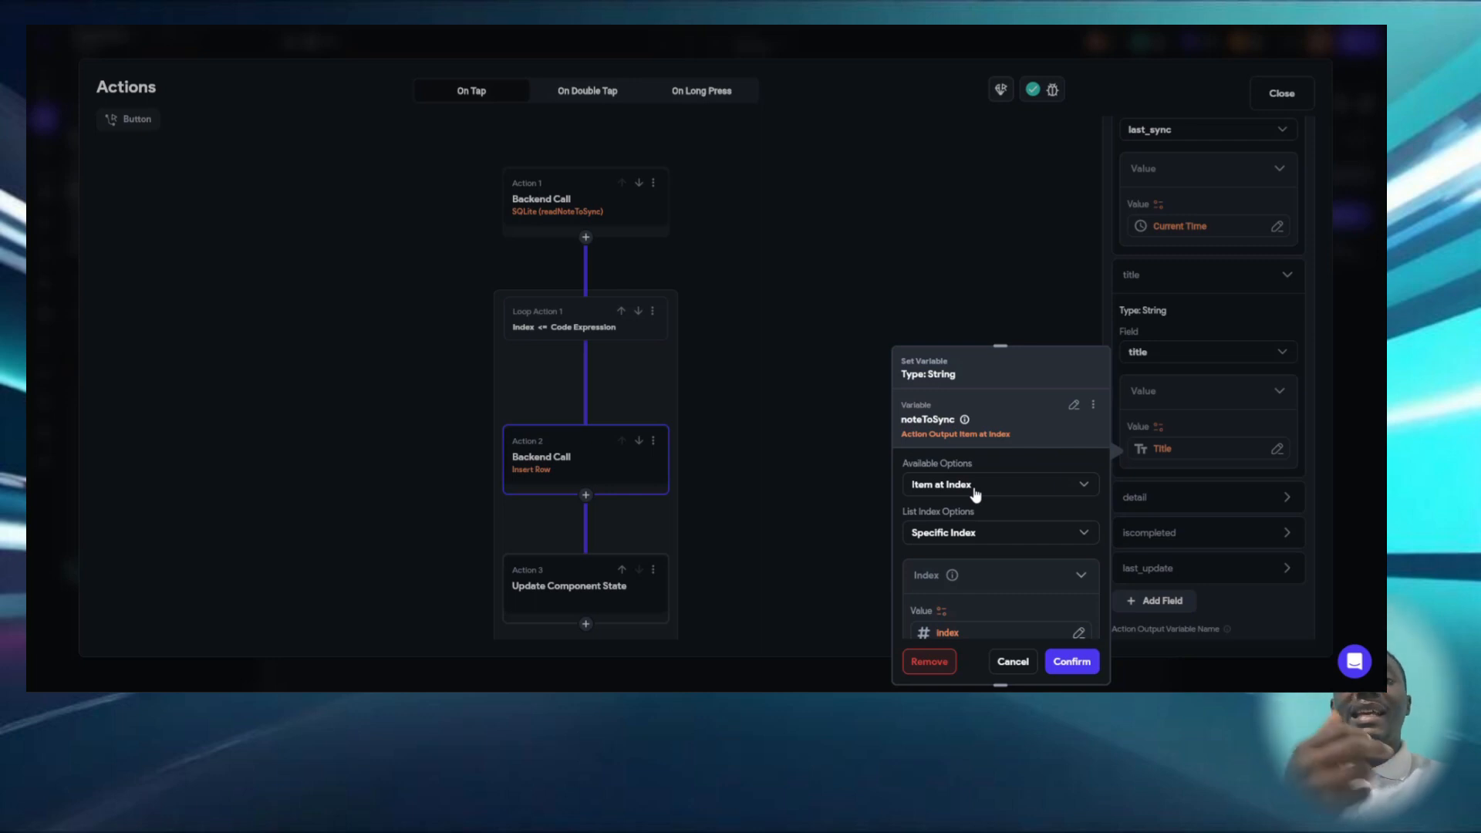
{"action": "scroll", "coordinate": [976, 493], "scroll_direction": "down", "scroll_amount": 1}
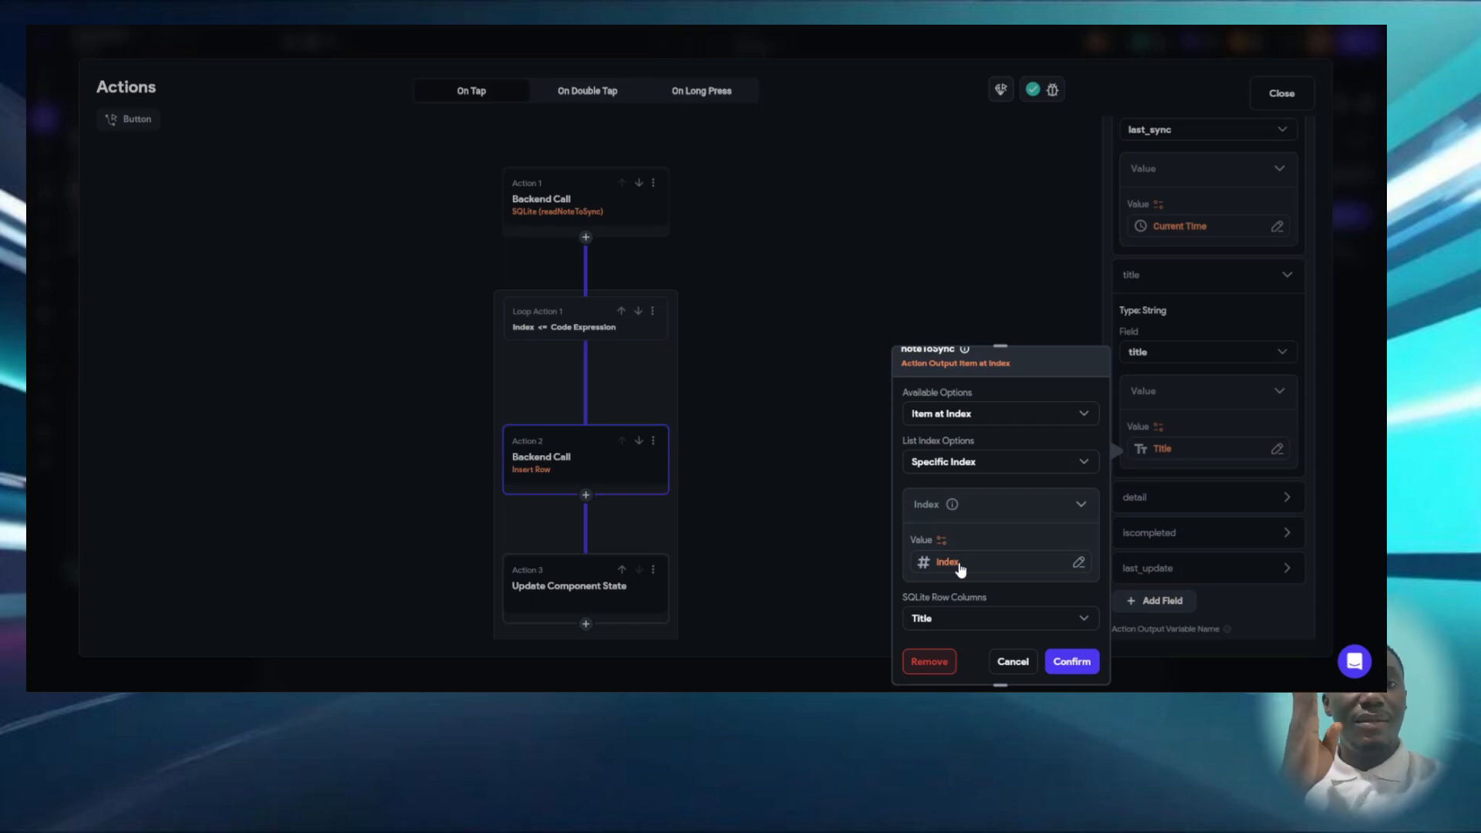
- Finish viewing the title value, and examine the detail and iscompleted fields of the loop's Insert Row call
{"action": "scroll", "coordinate": [960, 569], "scroll_direction": "down", "scroll_amount": 1}
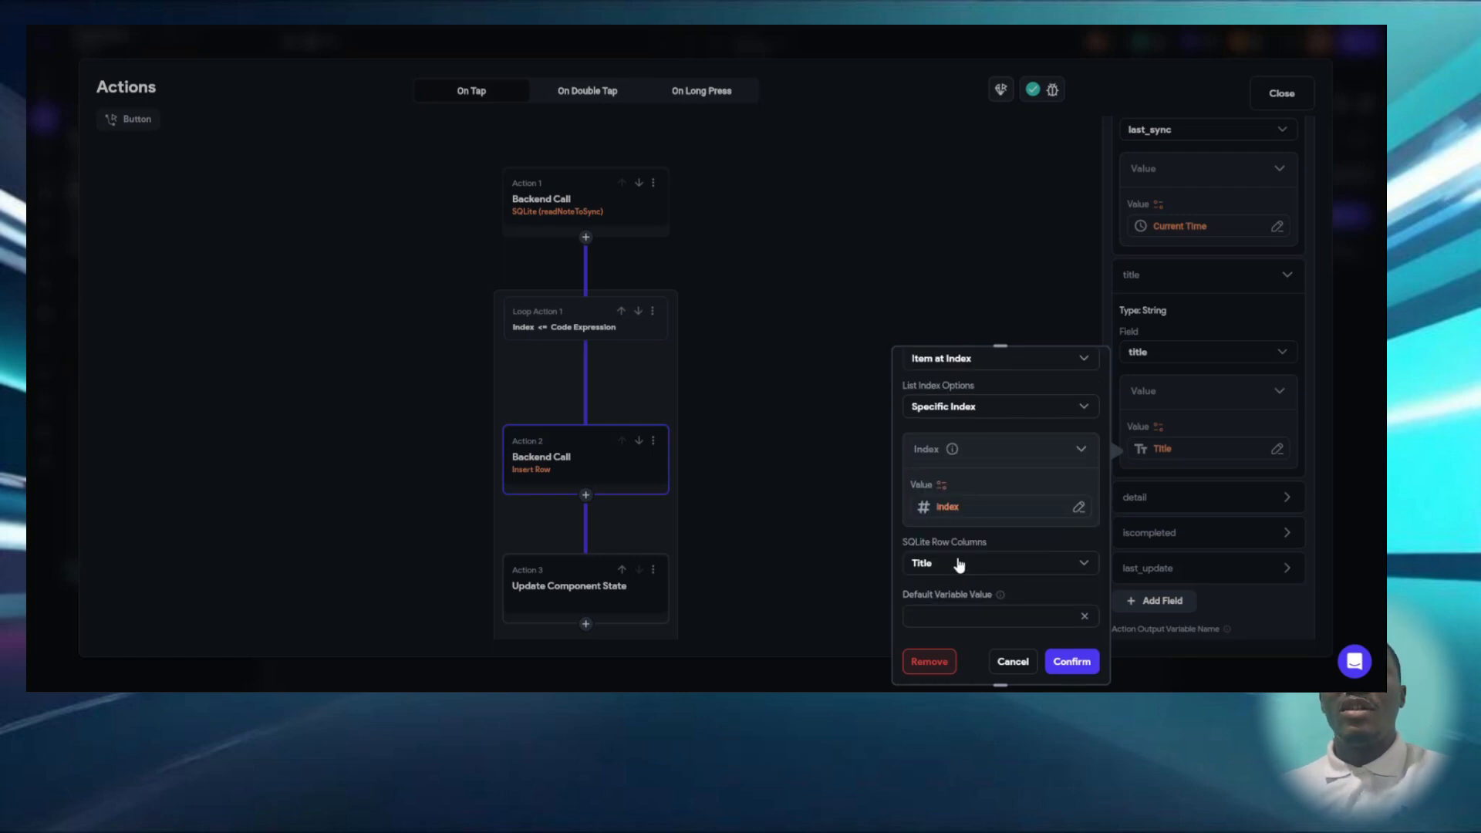
{"action": "left_click", "coordinate": [1234, 498]}
{"action": "left_click", "coordinate": [1178, 500]}
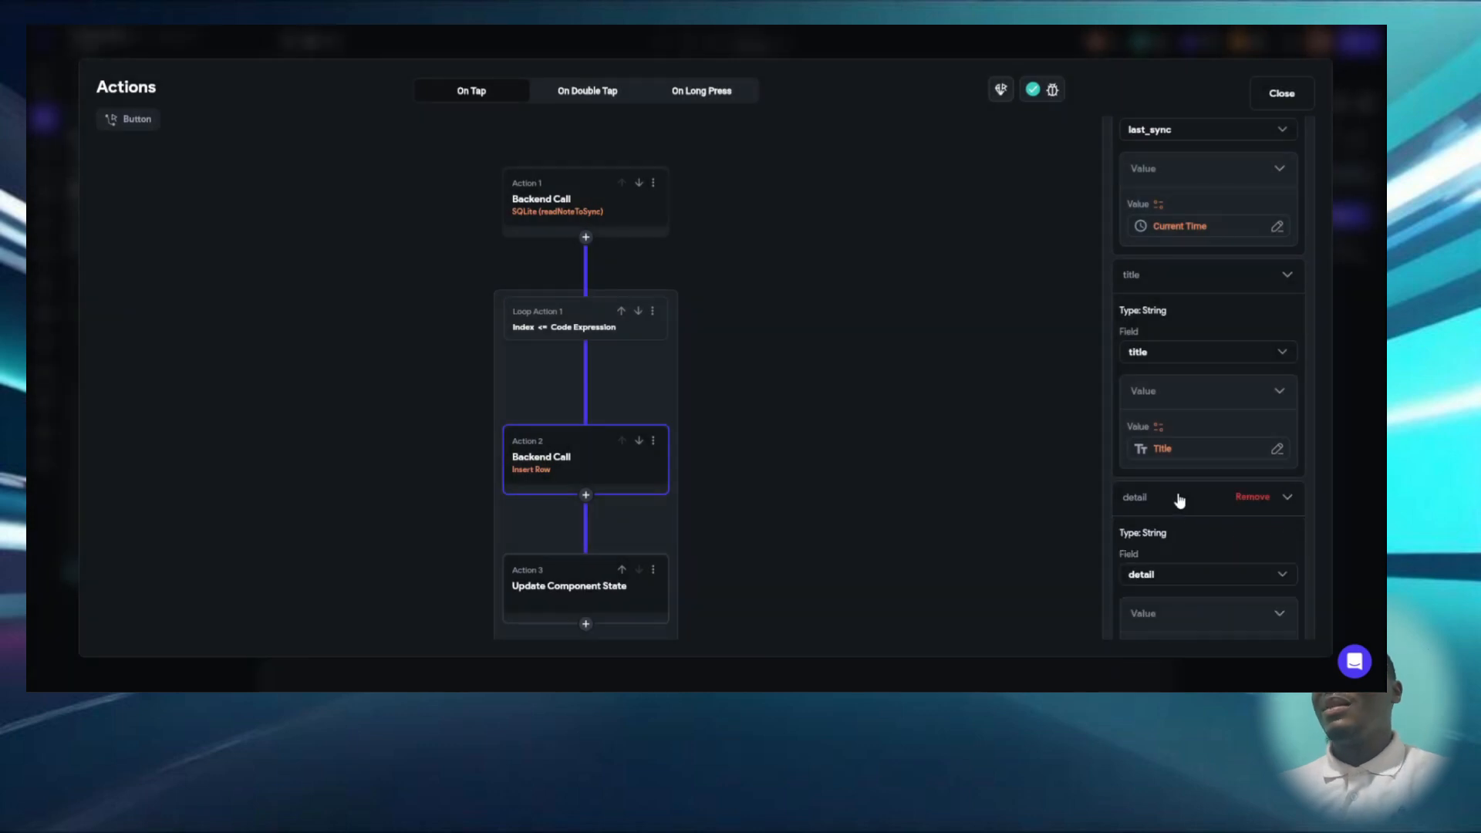
{"action": "scroll", "coordinate": [1180, 494], "scroll_direction": "down", "scroll_amount": 5}
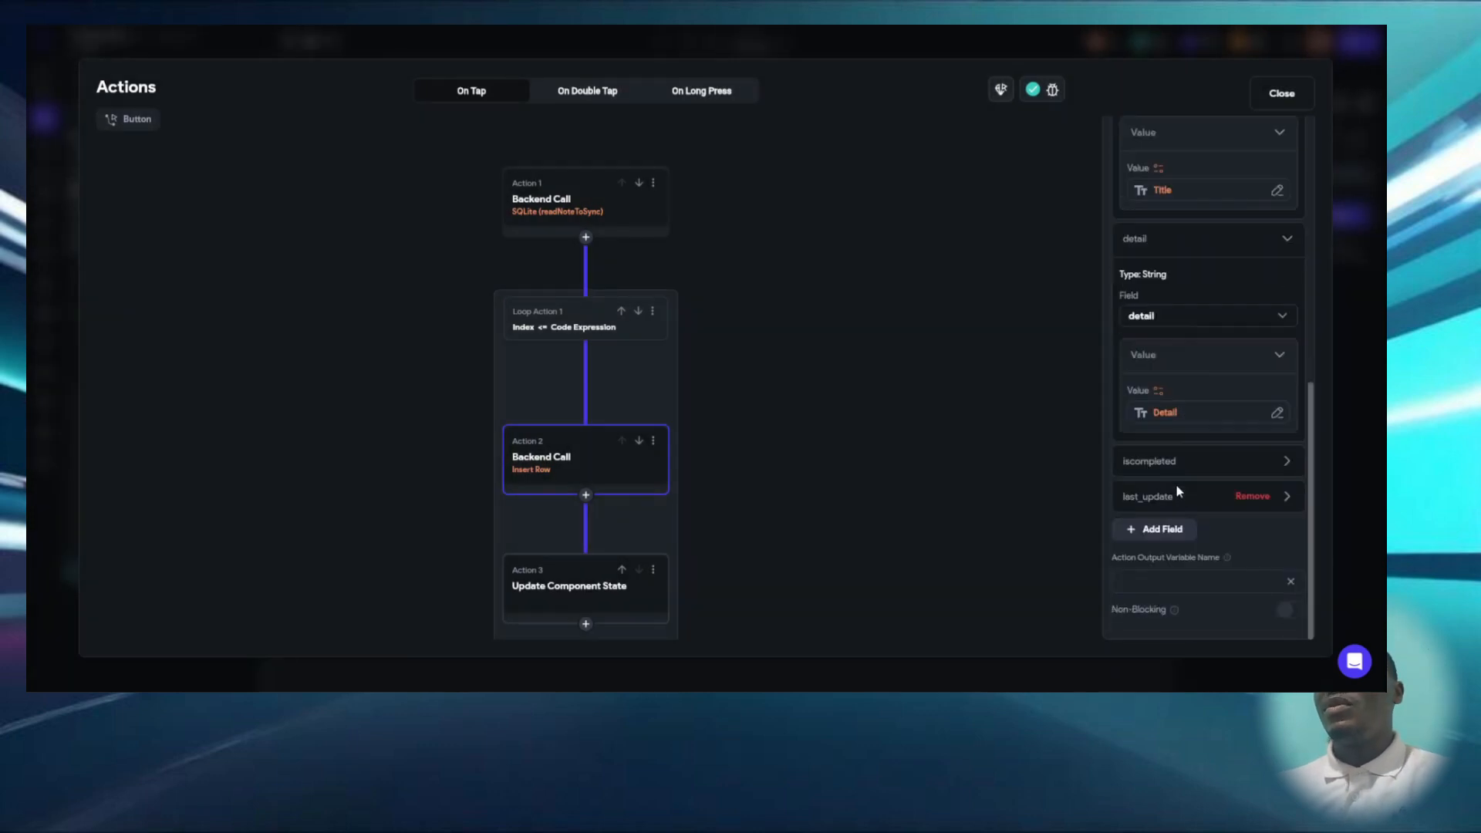
{"action": "left_click", "coordinate": [1180, 463]}
{"action": "scroll", "coordinate": [1173, 509], "scroll_direction": "down", "scroll_amount": 2}
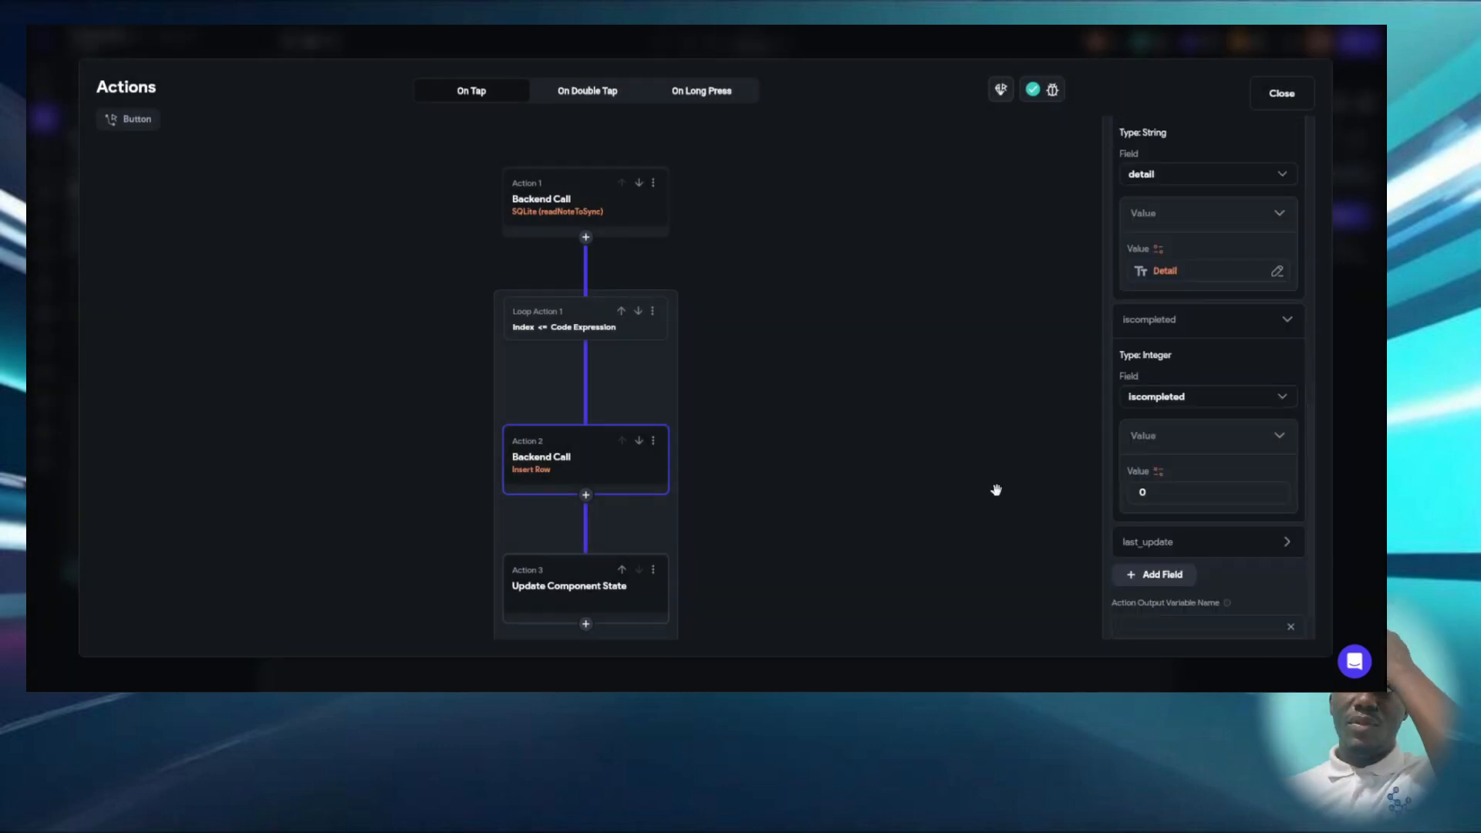
{"action": "scroll", "coordinate": [850, 494], "scroll_direction": "down", "scroll_amount": 1}
{"action": "scroll", "coordinate": [934, 481], "scroll_direction": "up", "scroll_amount": 1}
- Review how the loop's Update Component State action increments index, and show the Loop Action 1 condition again
{"action": "left_click_drag", "start_coordinate": [802, 471], "coordinate": [806, 463]}
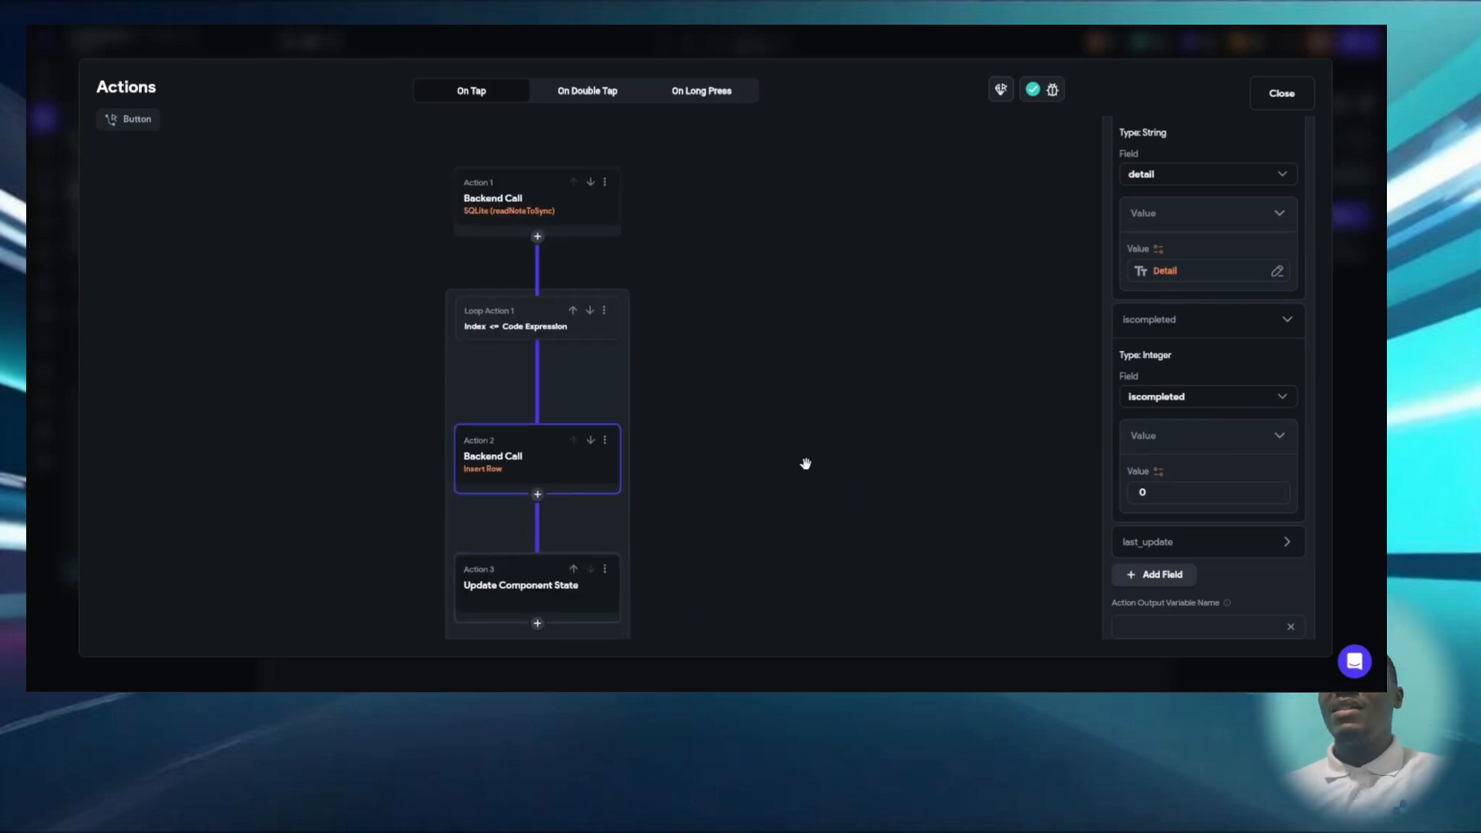
{"action": "scroll", "coordinate": [771, 455], "scroll_direction": "down", "scroll_amount": 1}
{"action": "left_click", "coordinate": [529, 496]}
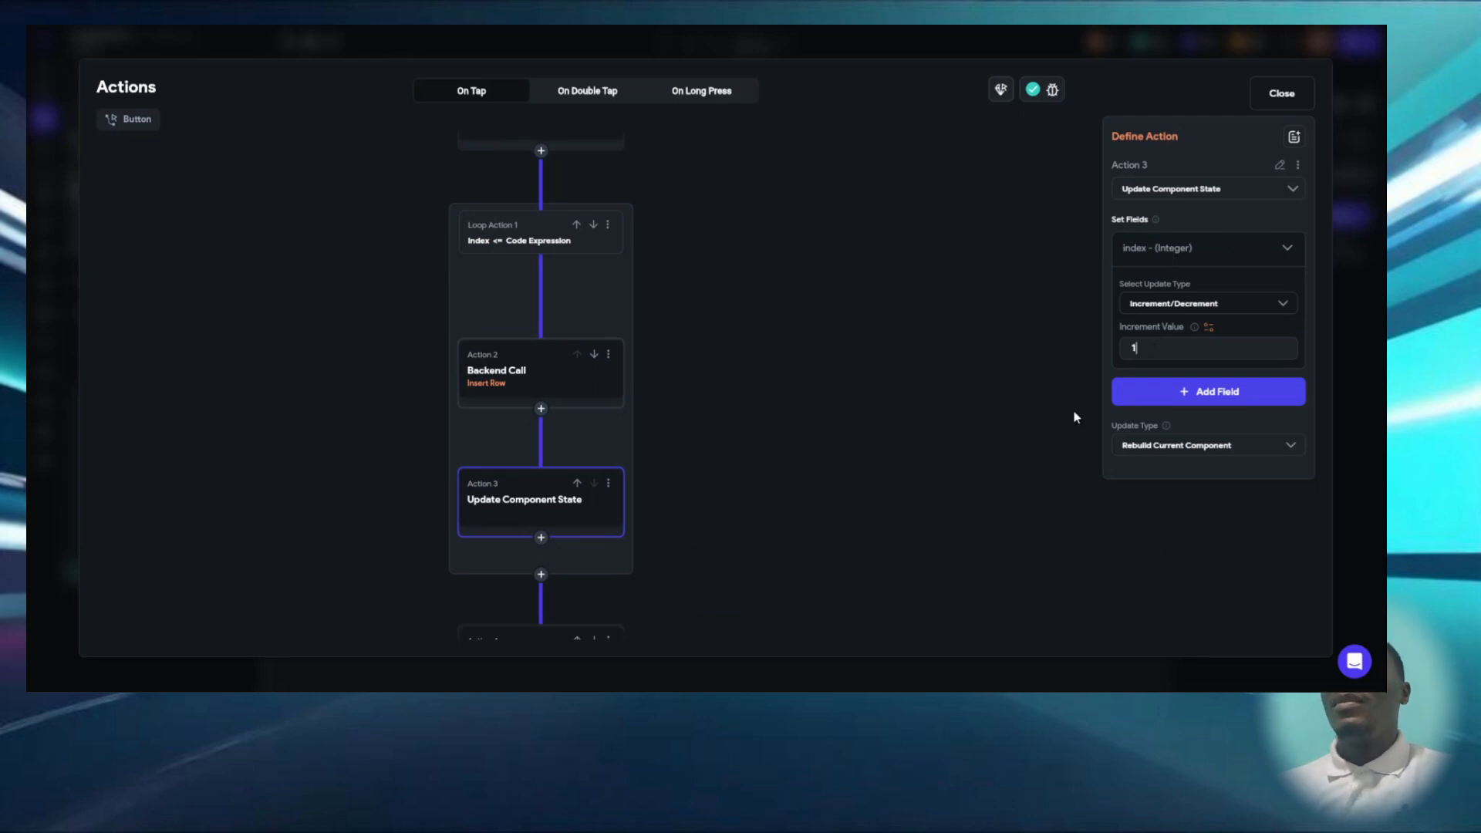
{"action": "left_click_drag", "start_coordinate": [975, 378], "coordinate": [948, 442]}
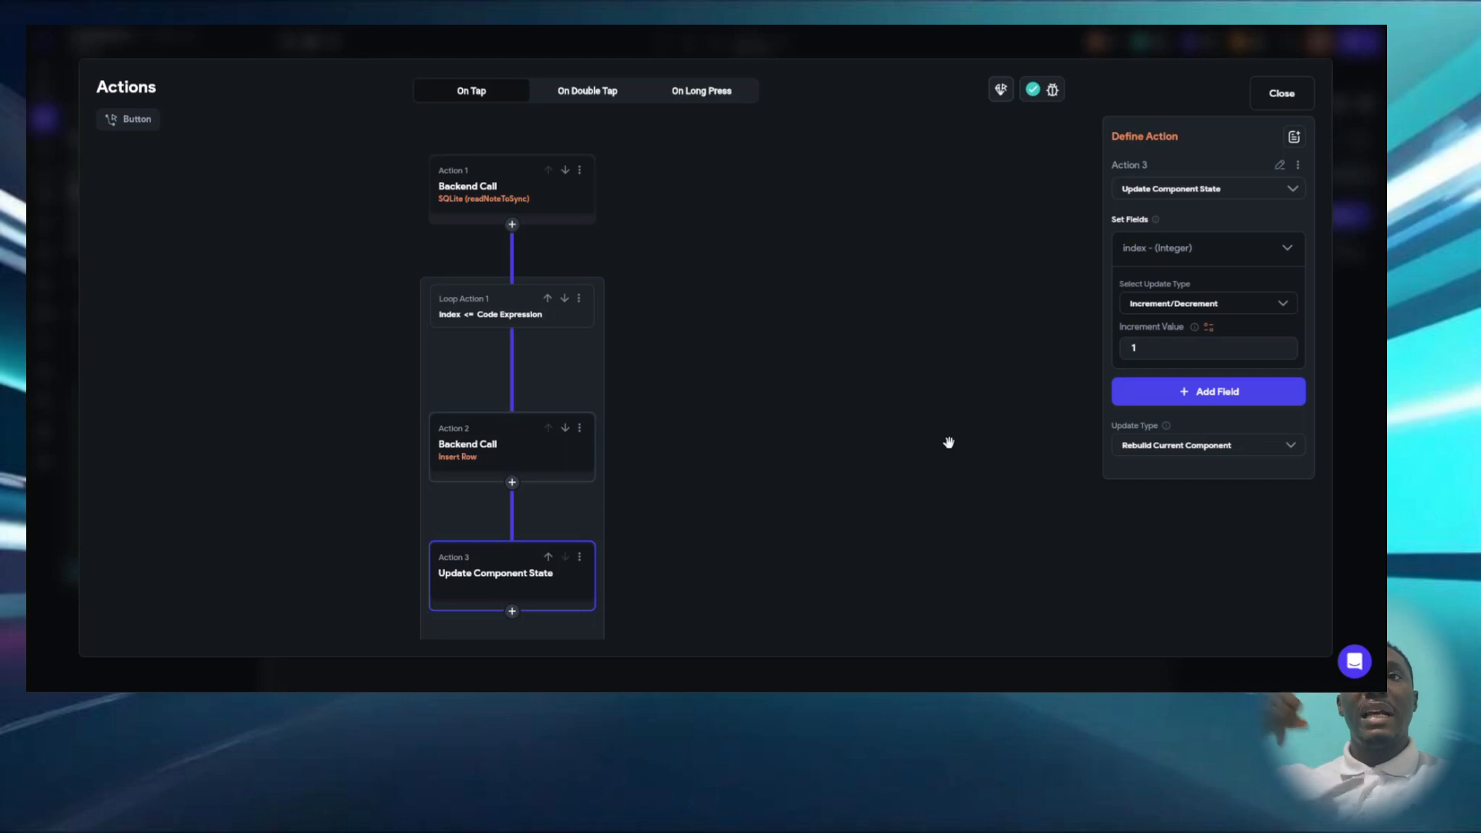
{"action": "left_click", "coordinate": [512, 316]}
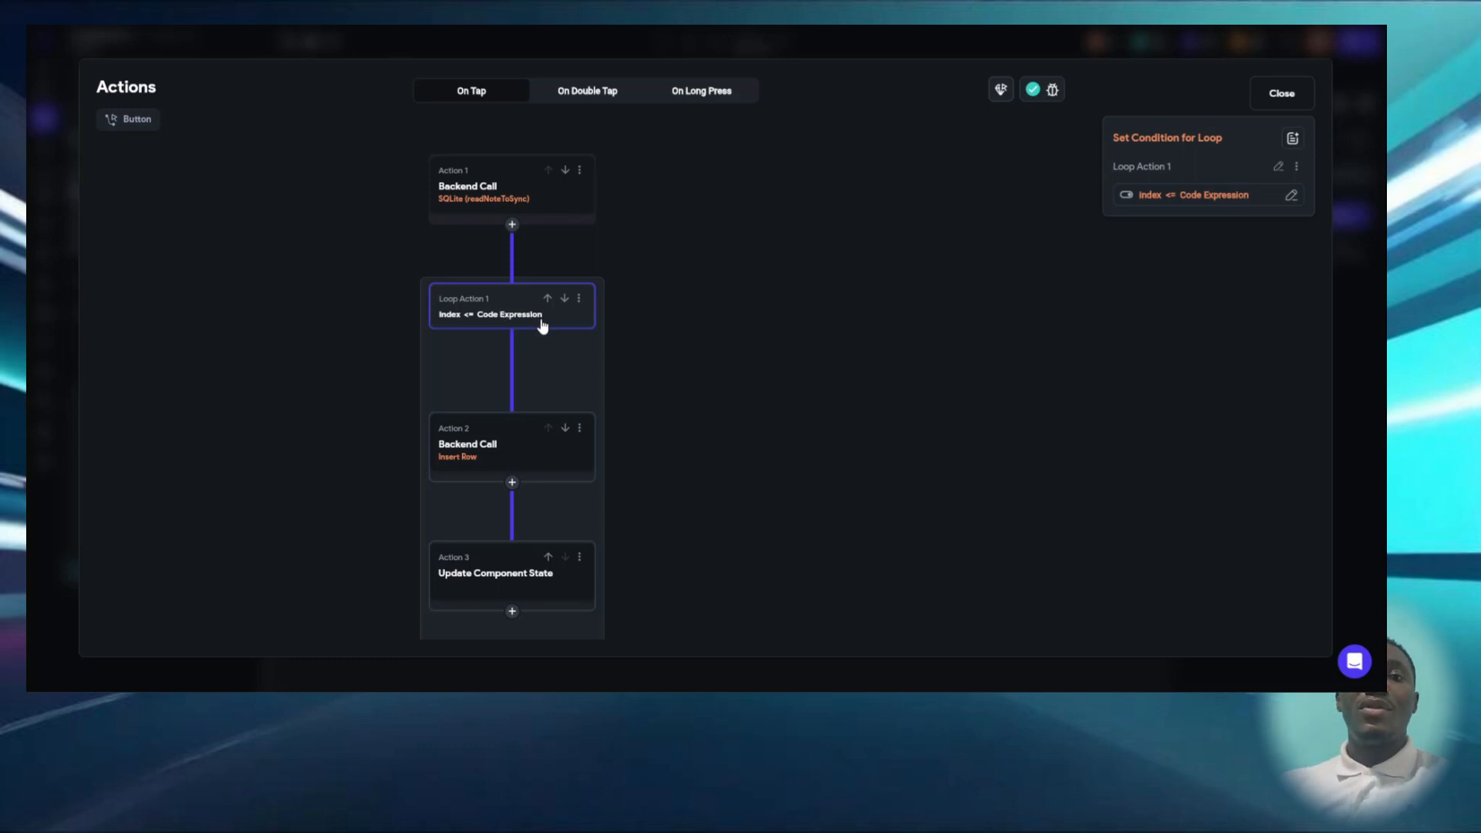
- Review the UpdateNoteSync SQLite call and the Update Component State action after the loop, and leave the flow unchanged
{"action": "left_click_drag", "start_coordinate": [655, 393], "coordinate": [676, 323]}
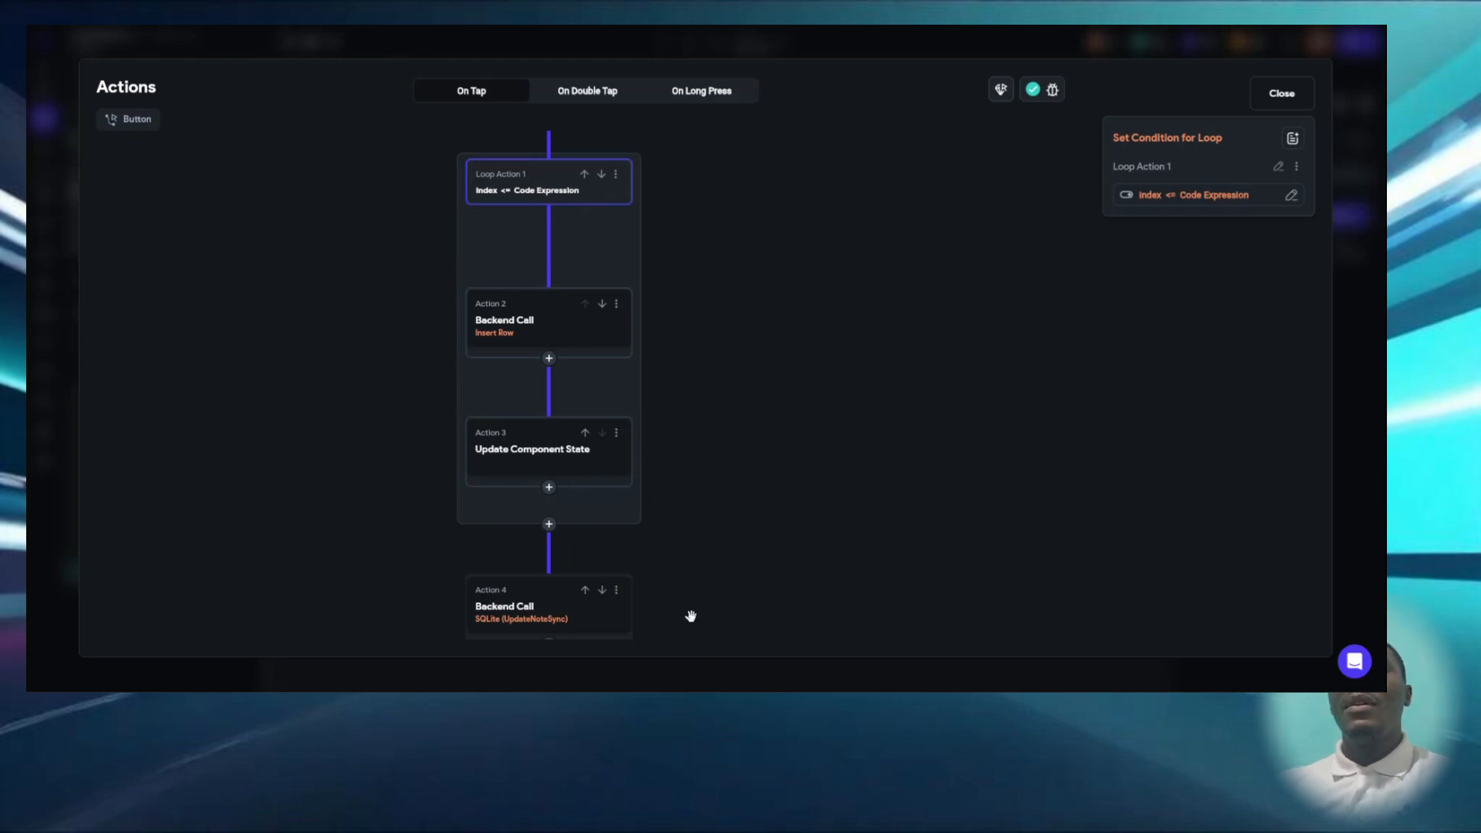
{"action": "left_click_drag", "start_coordinate": [690, 615], "coordinate": [687, 361]}
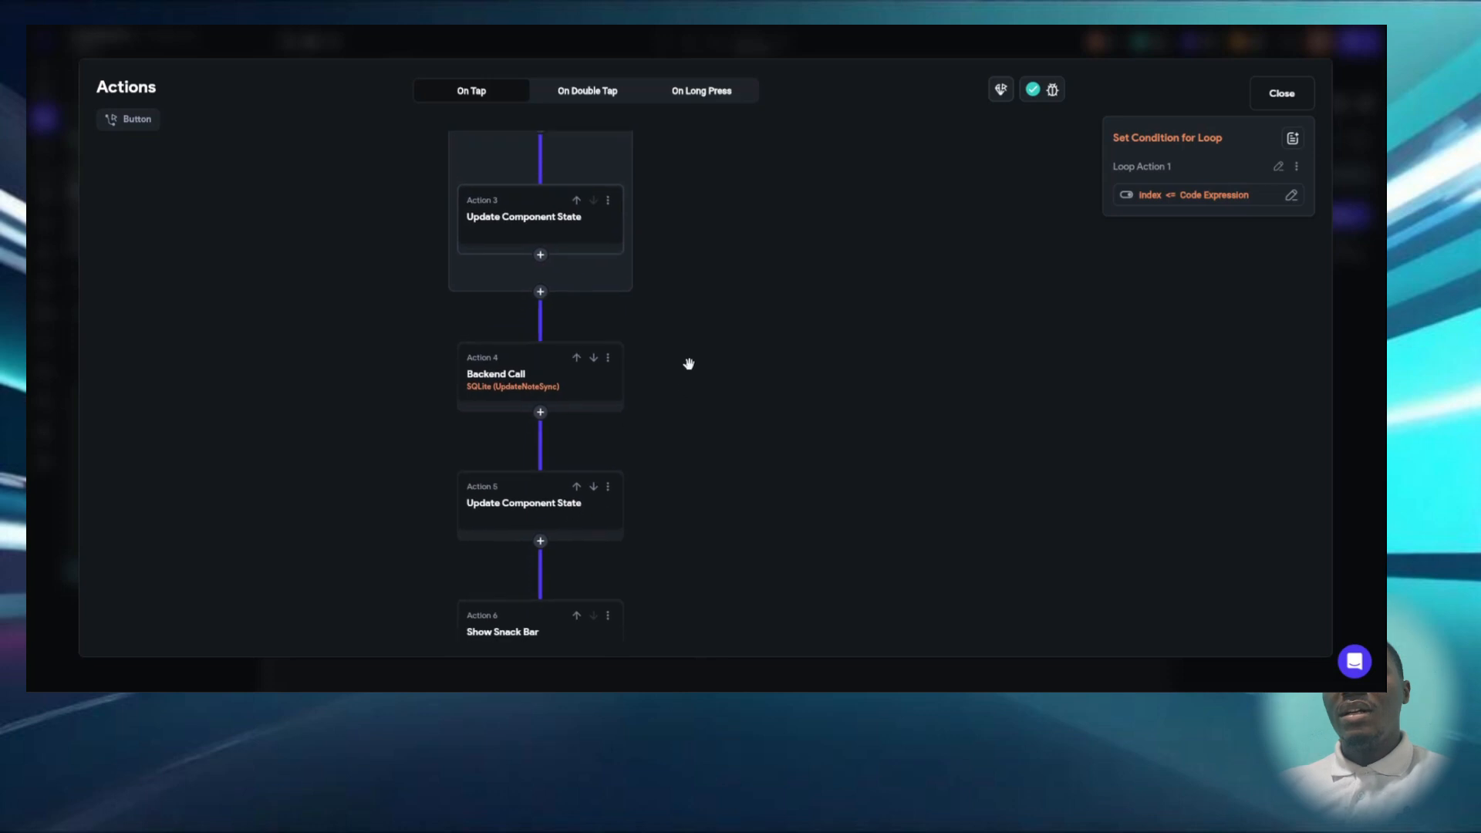
{"action": "left_click", "coordinate": [529, 377]}
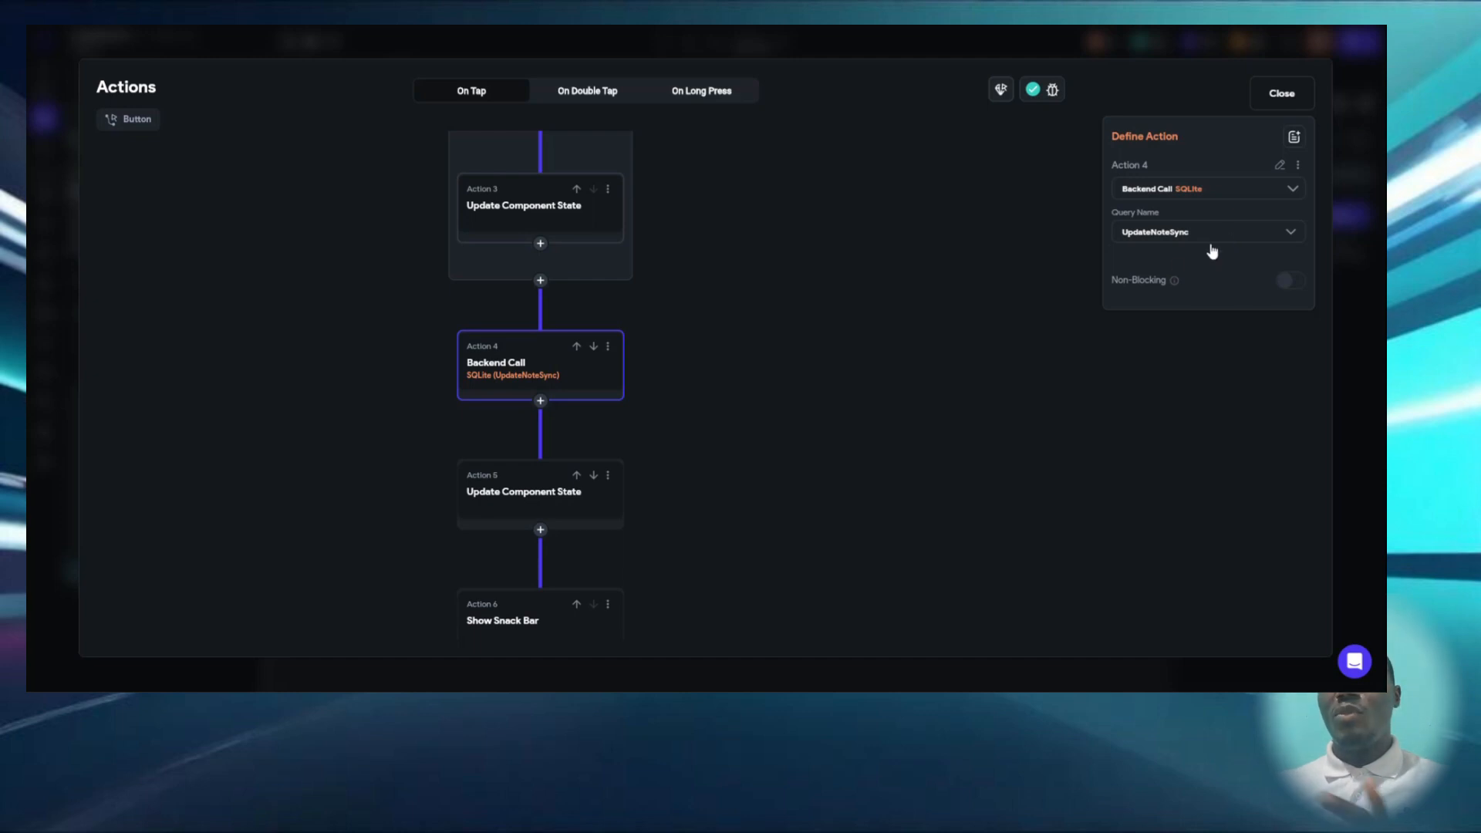
{"action": "scroll", "coordinate": [823, 308], "scroll_direction": "down", "scroll_amount": 2}
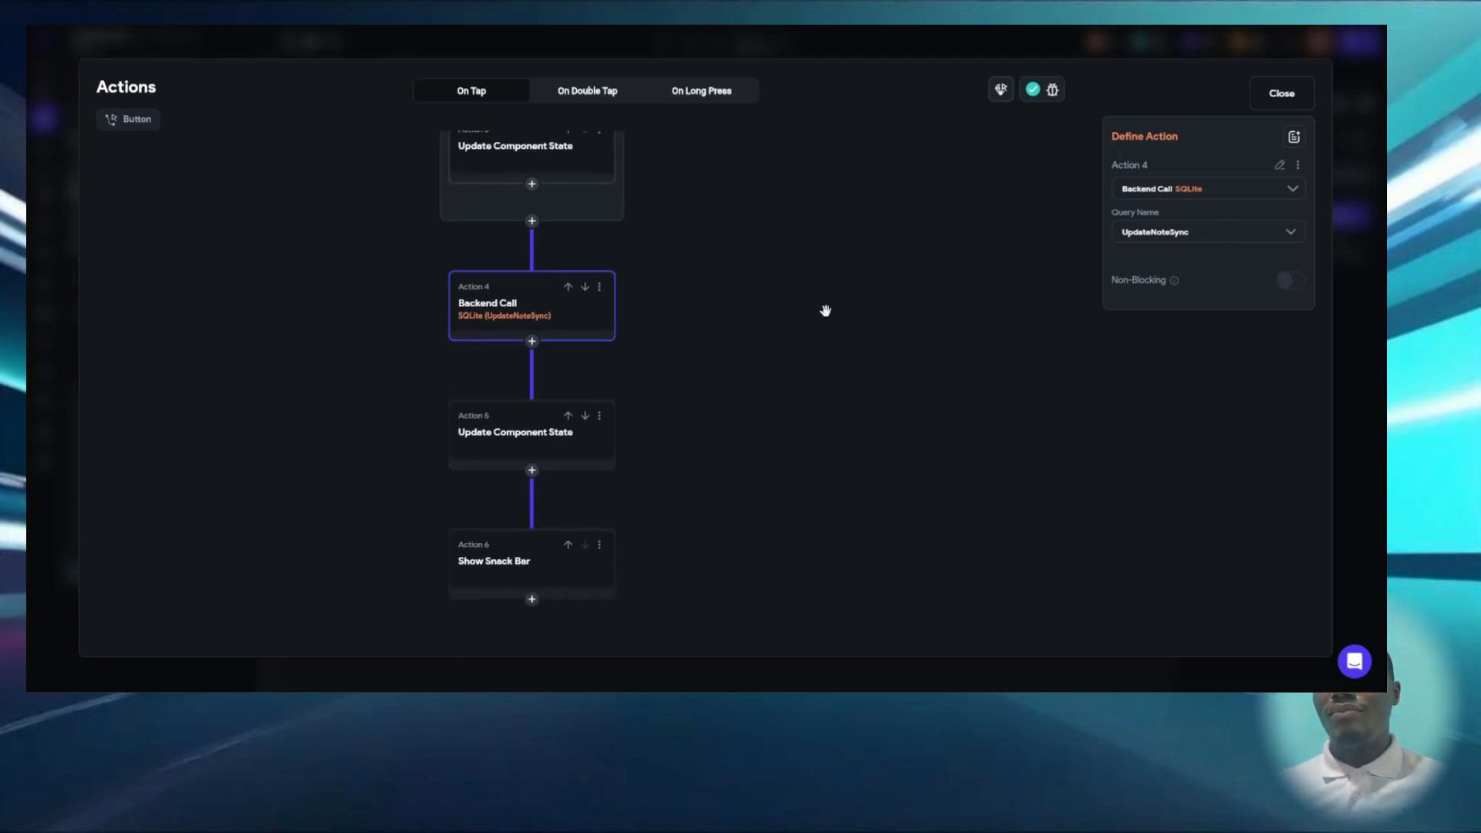
{"action": "left_click", "coordinate": [573, 409]}
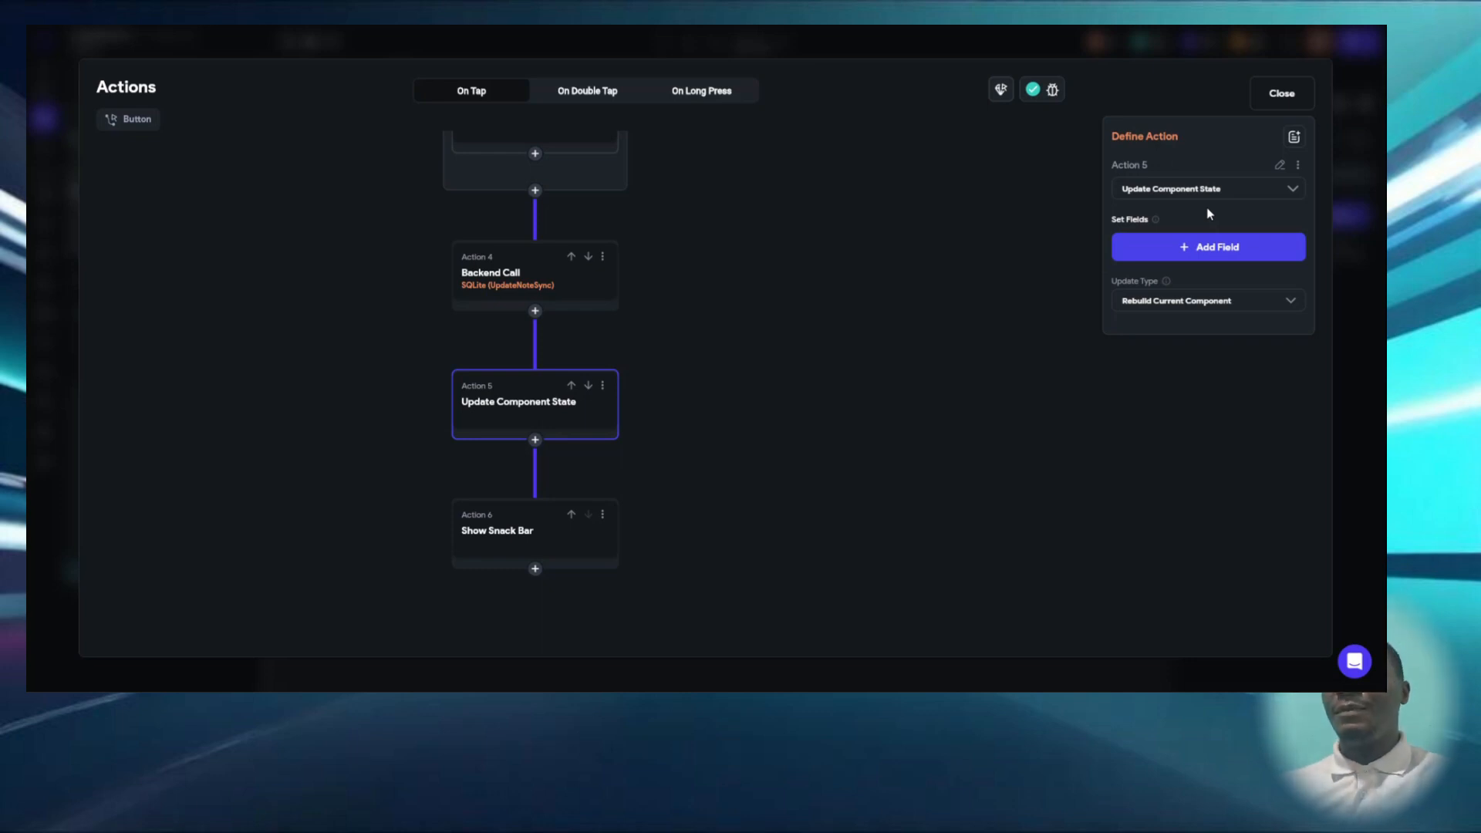
{"action": "left_click", "coordinate": [1281, 96]}
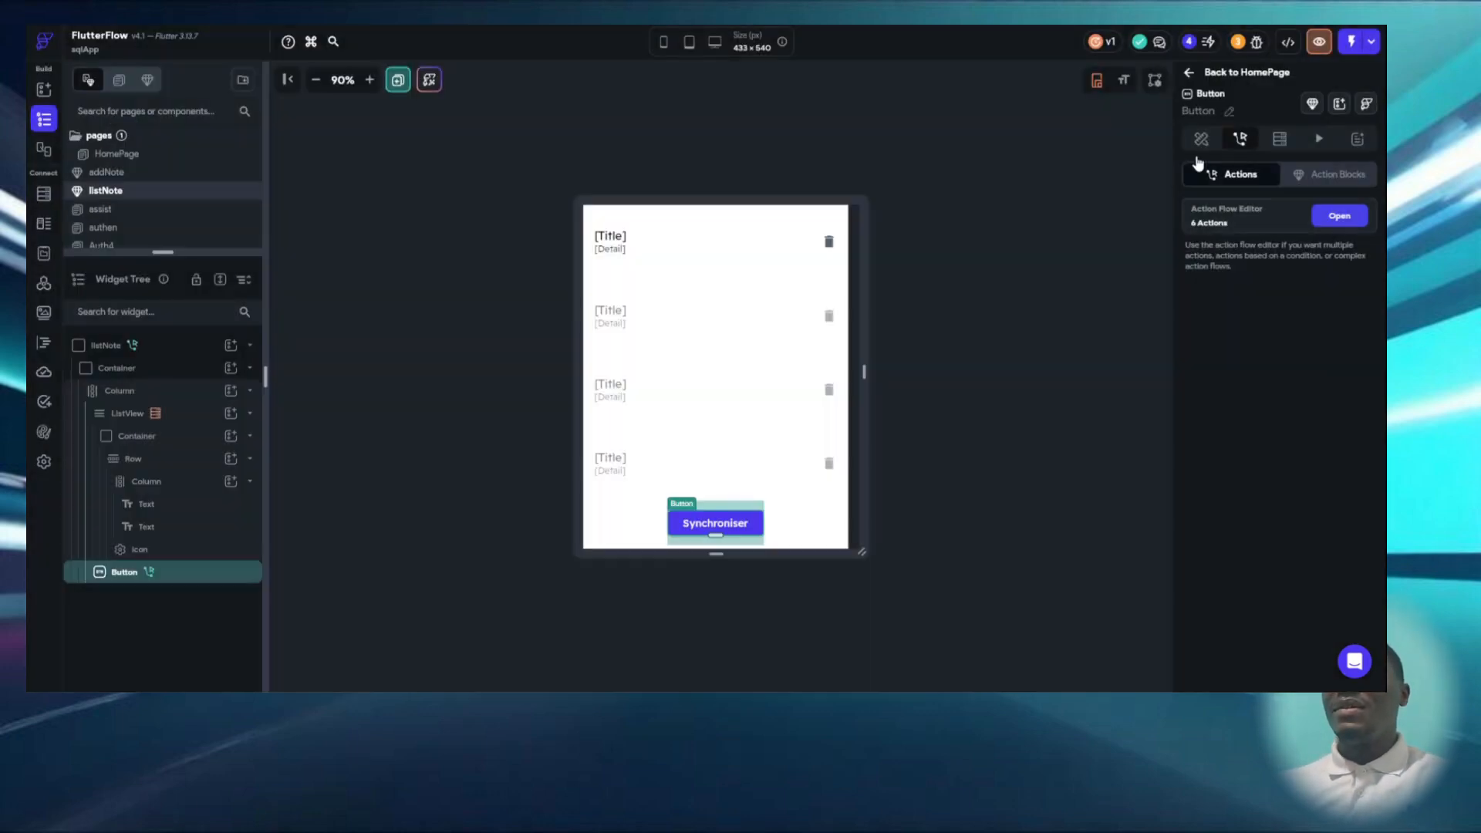
- On HomePage, examine the Delete Row and Update Page State actions behind the delete icon in the on tab
{"action": "left_click", "coordinate": [109, 157]}
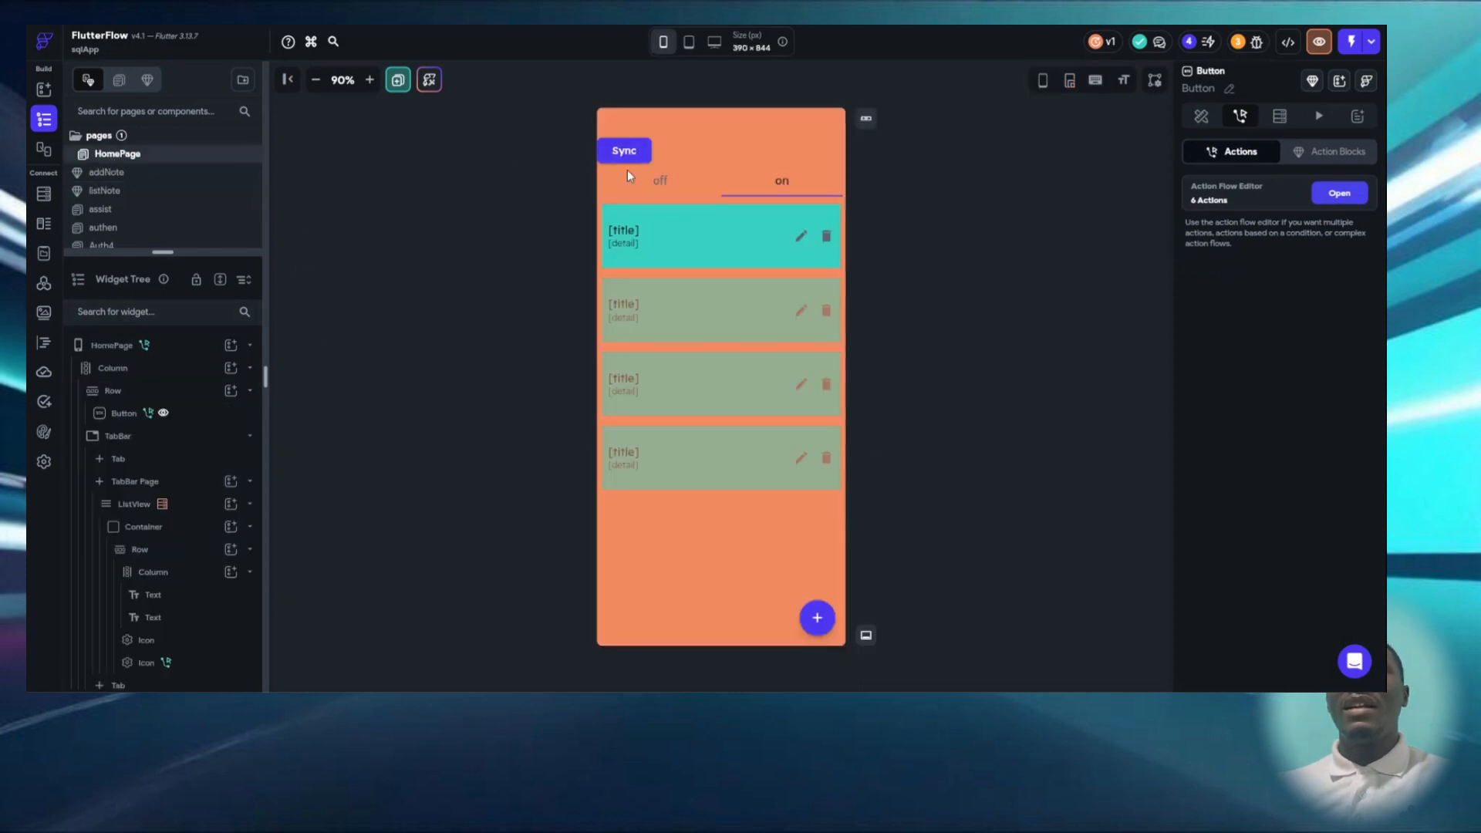
{"action": "left_click", "coordinate": [823, 236]}
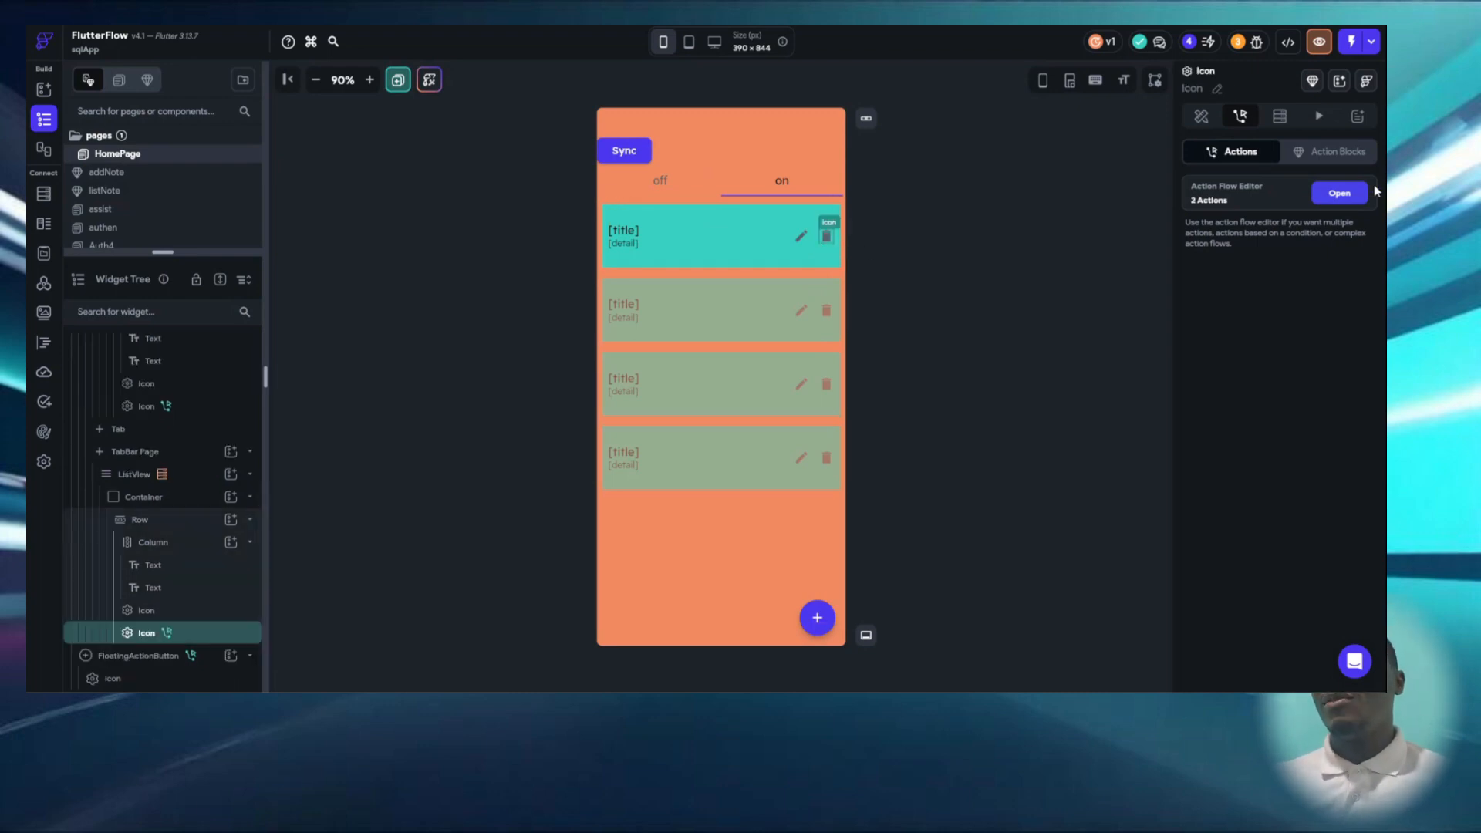
{"action": "left_click", "coordinate": [1339, 193]}
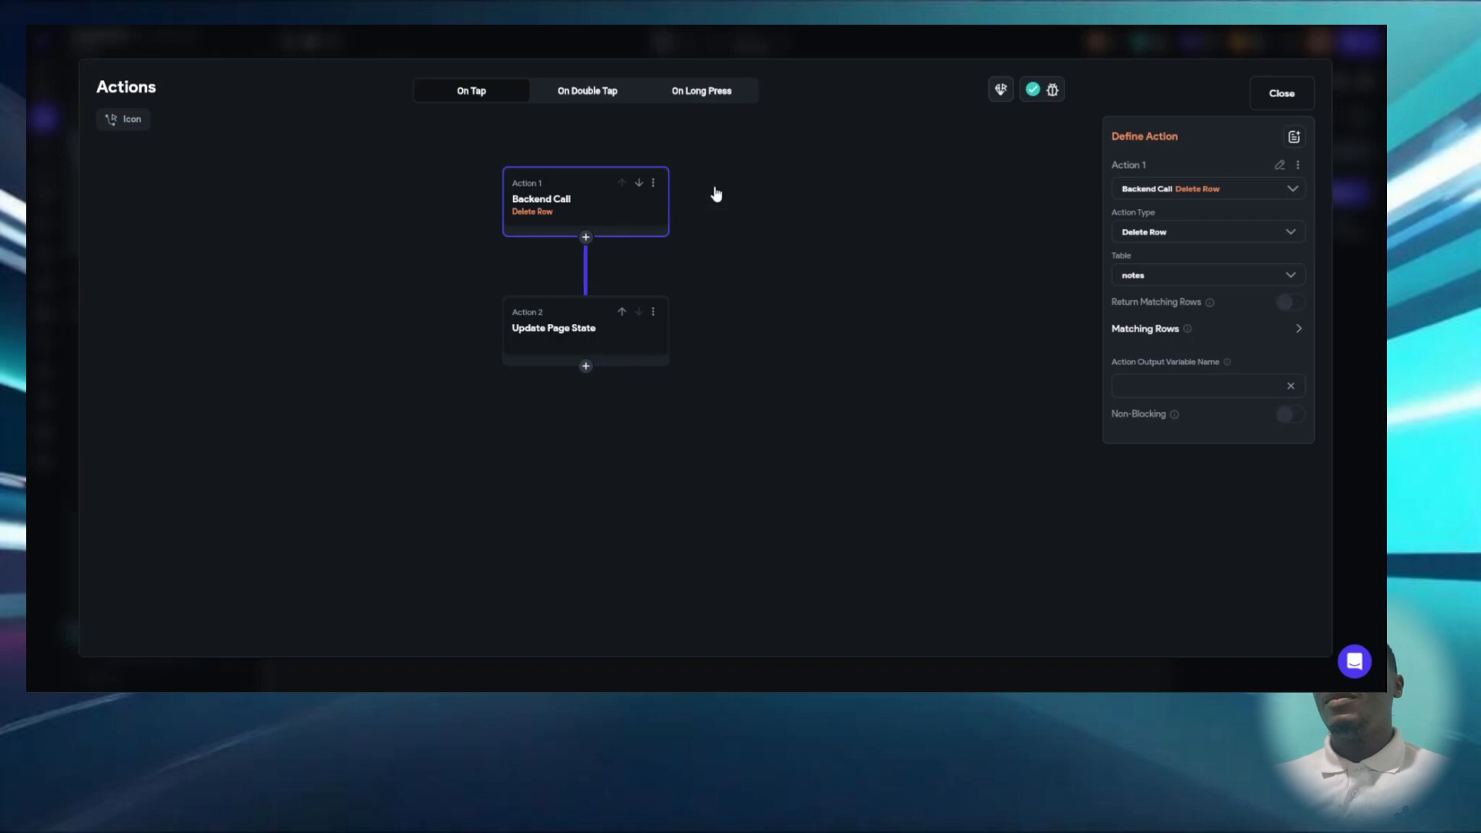
{"action": "left_click", "coordinate": [1282, 94]}
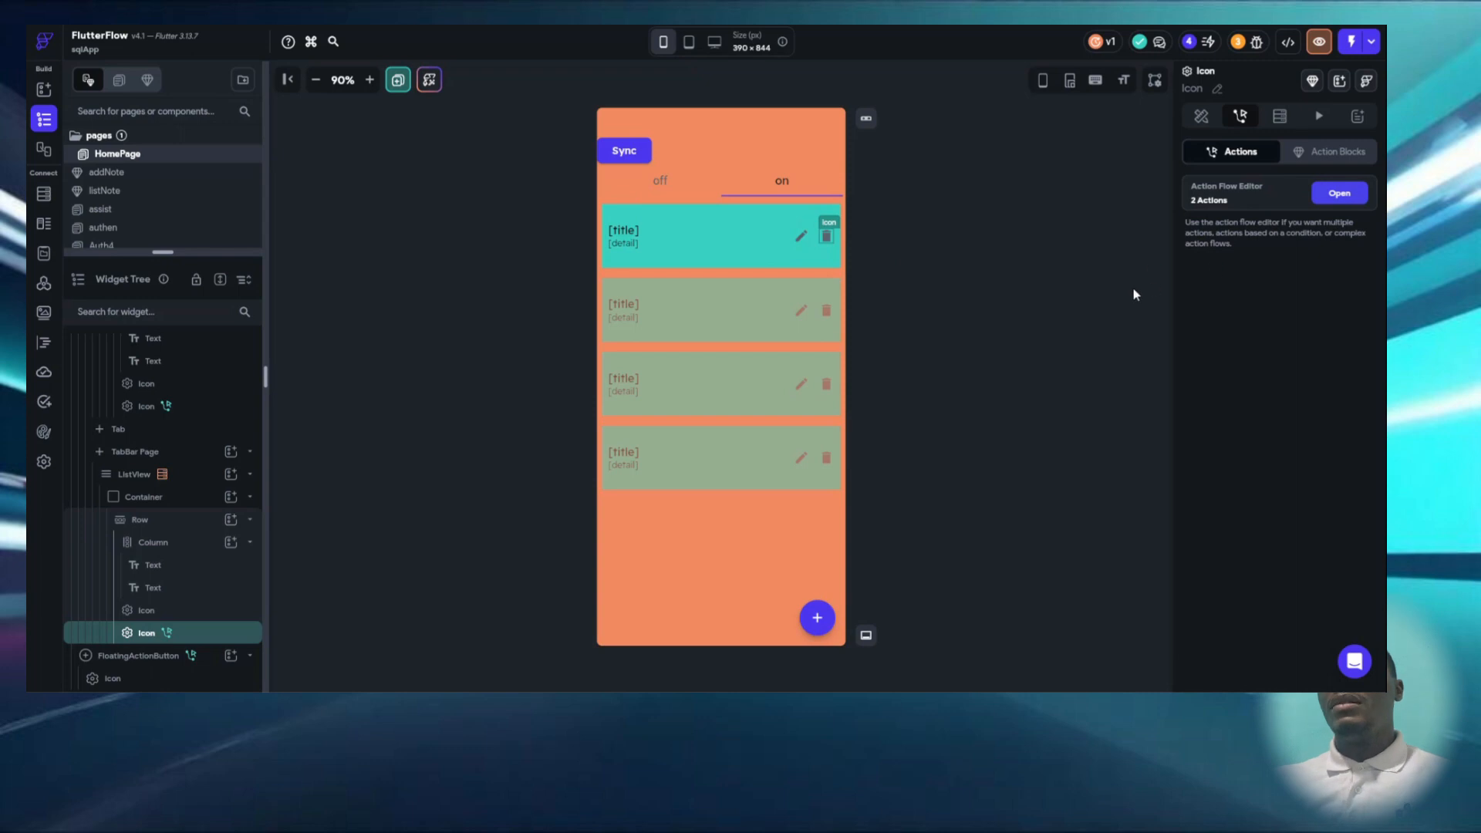
{"action": "left_click", "coordinate": [1346, 196]}
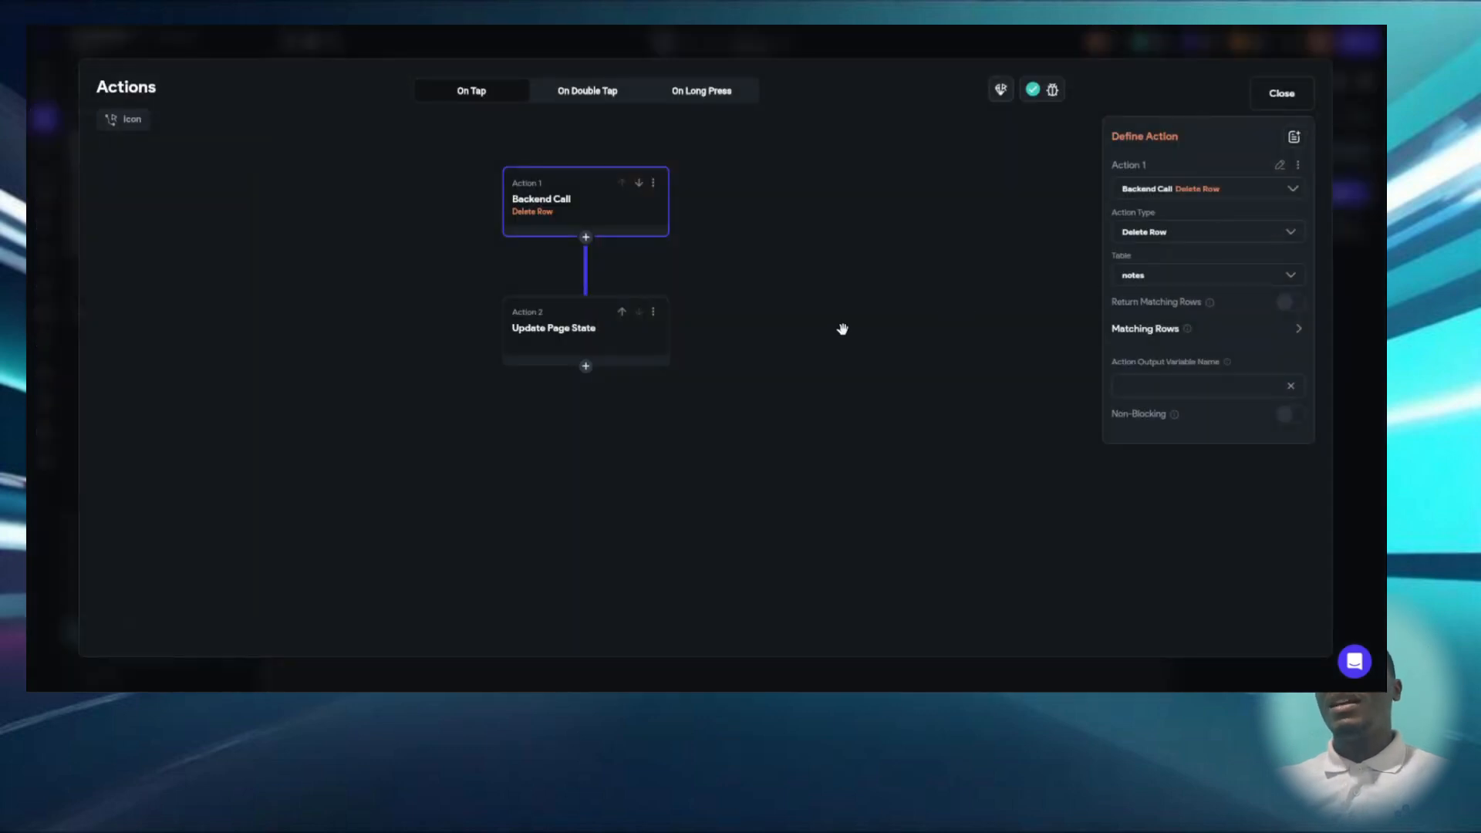
{"action": "left_click", "coordinate": [582, 342]}
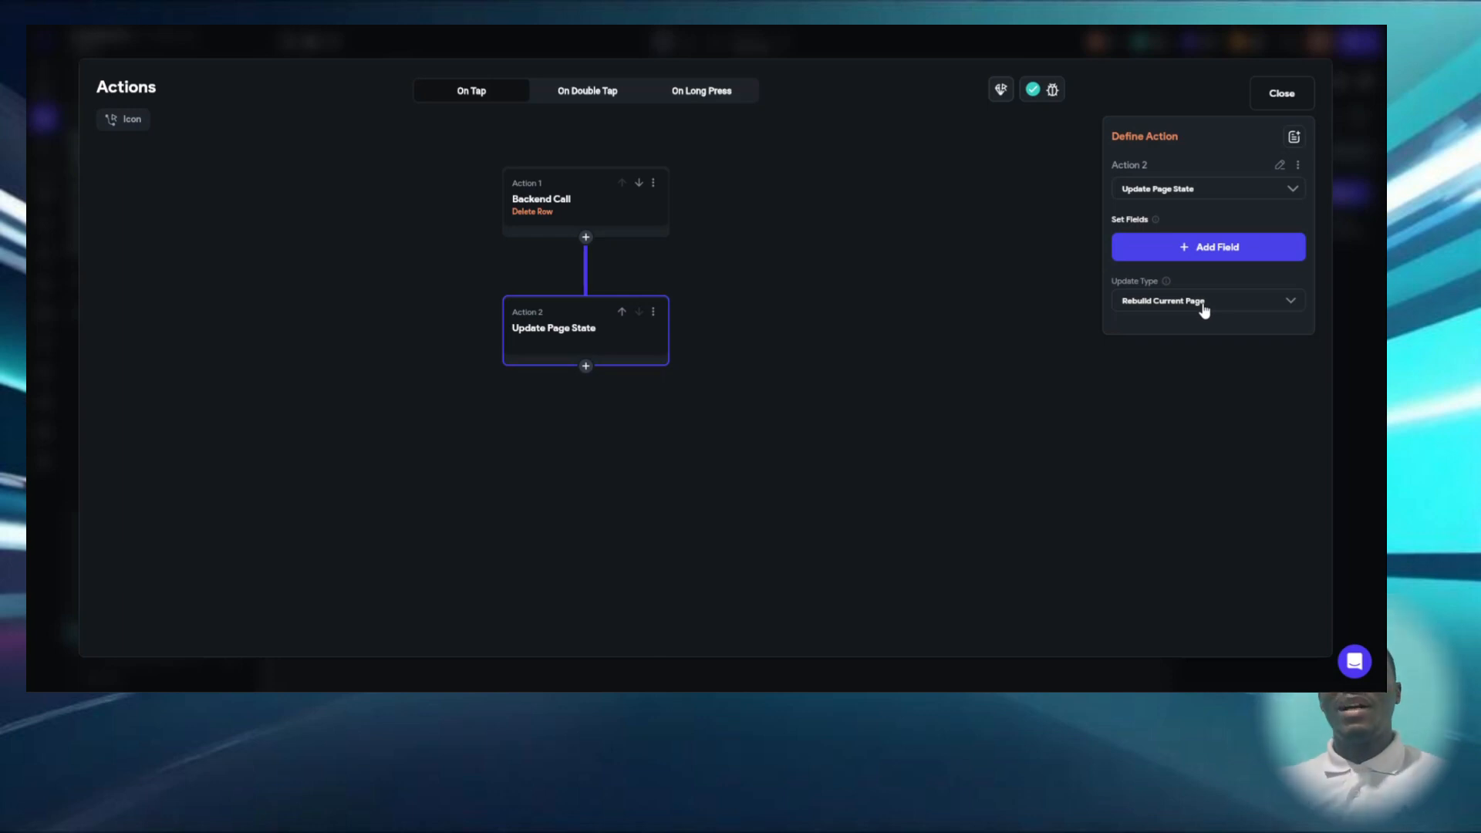
{"action": "left_click", "coordinate": [1273, 95]}
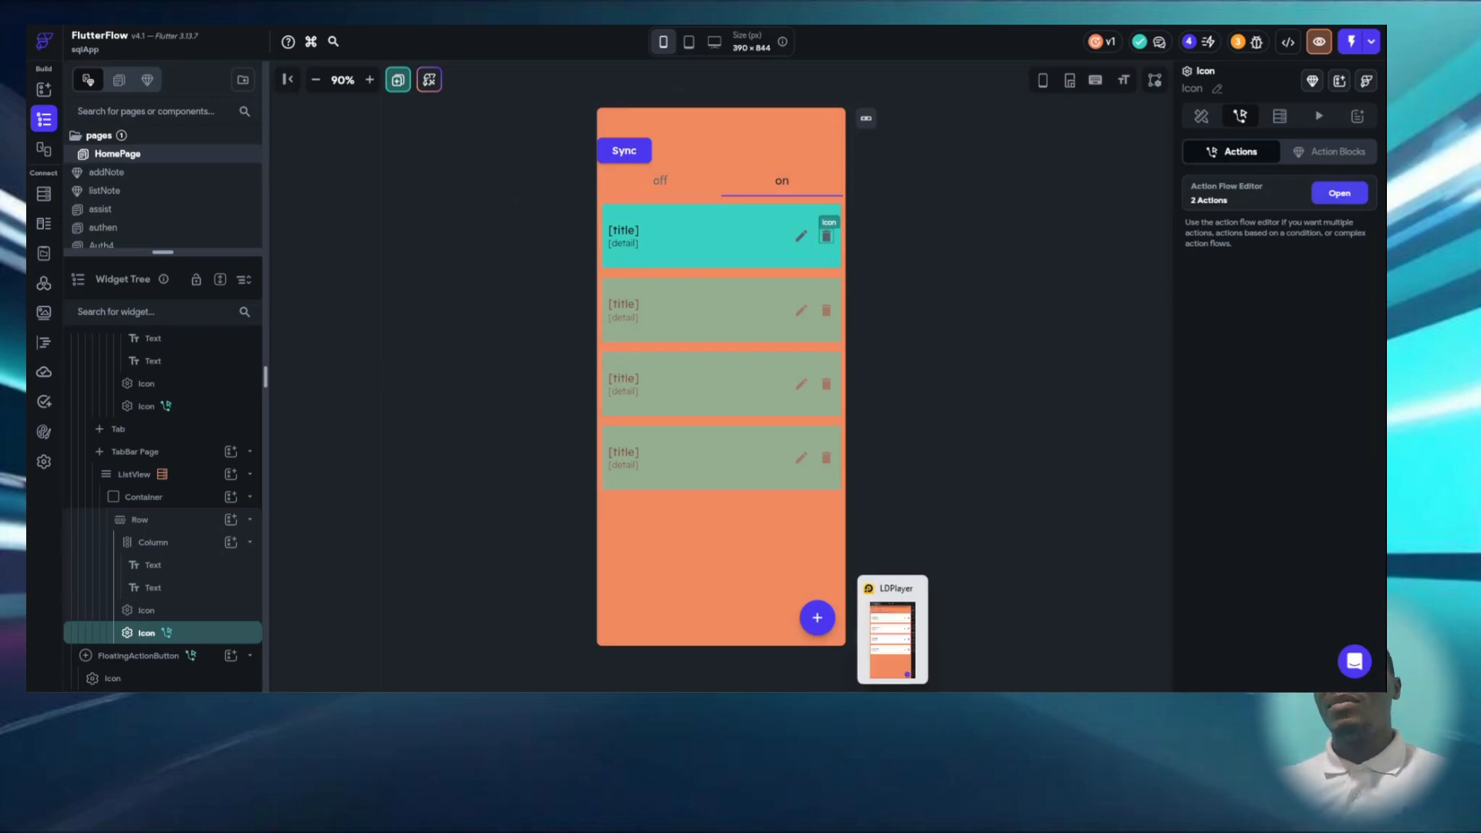
- Switch to the app running in LDPlayer, delete the note "note off 01" from the offline list, and return to FlutterFlow
{"action": "left_click", "coordinate": [885, 659]}
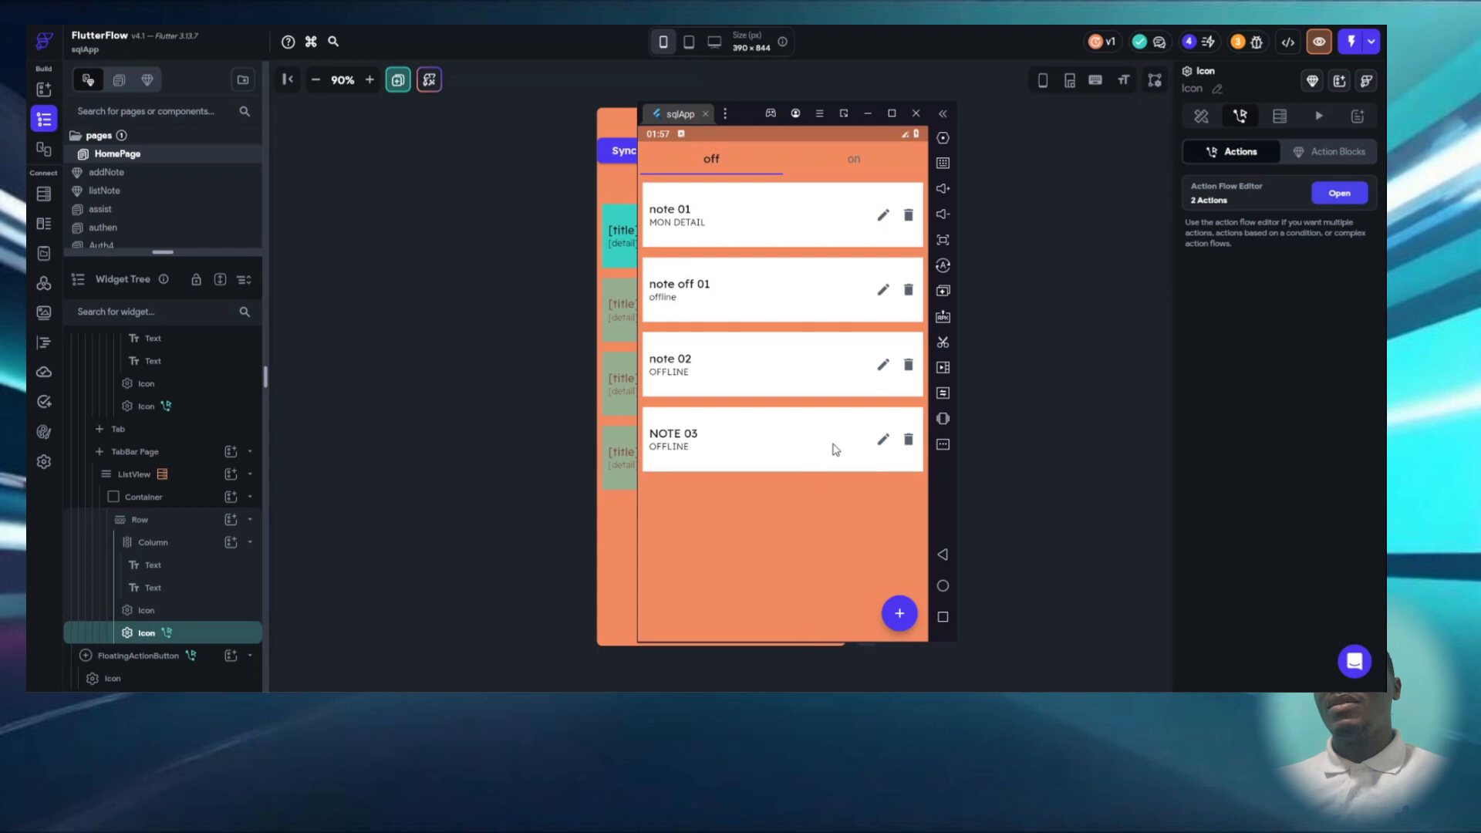
{"action": "left_click", "coordinate": [908, 292]}
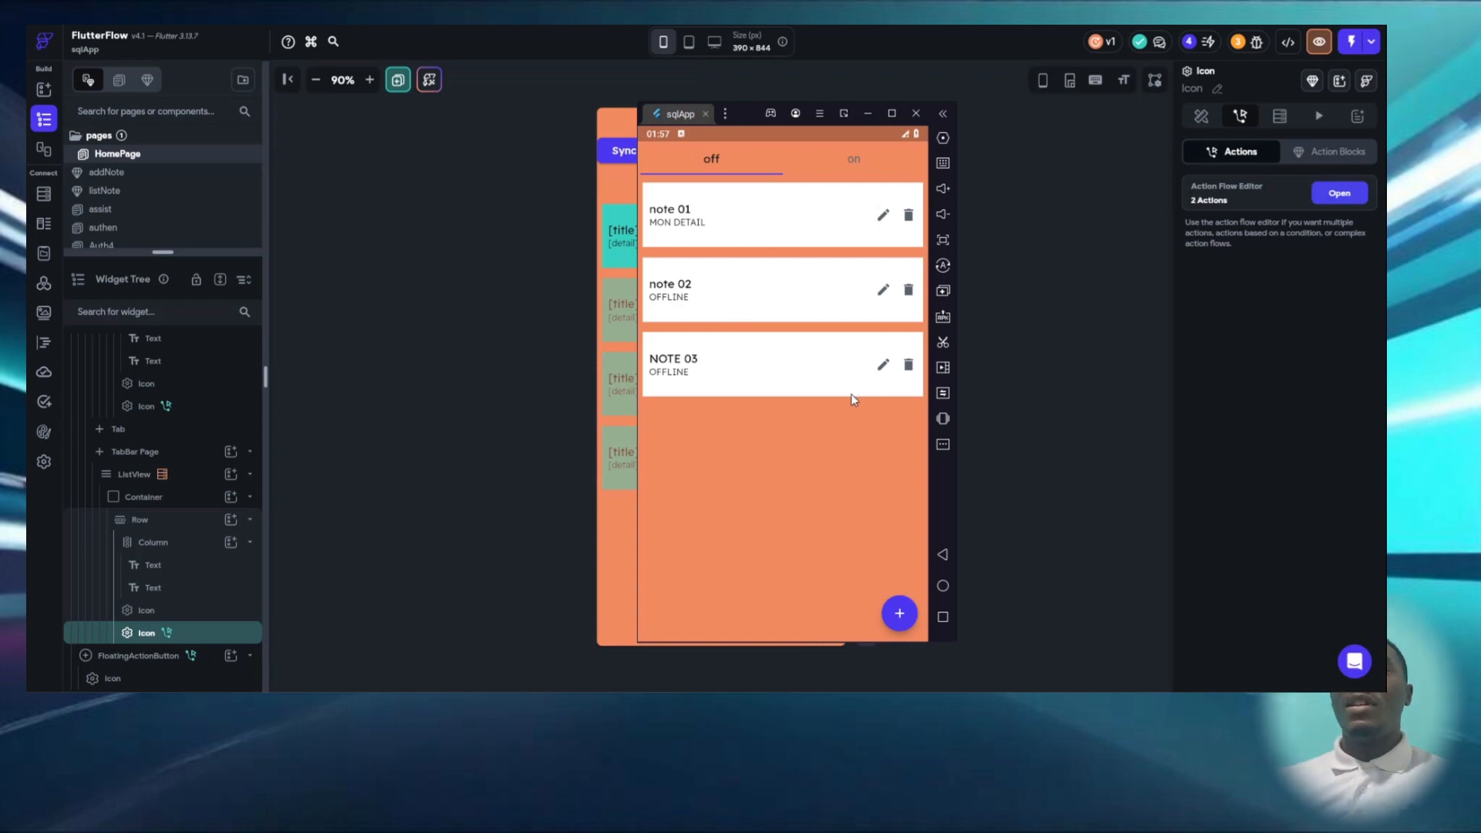
{"action": "left_click", "coordinate": [532, 400]}
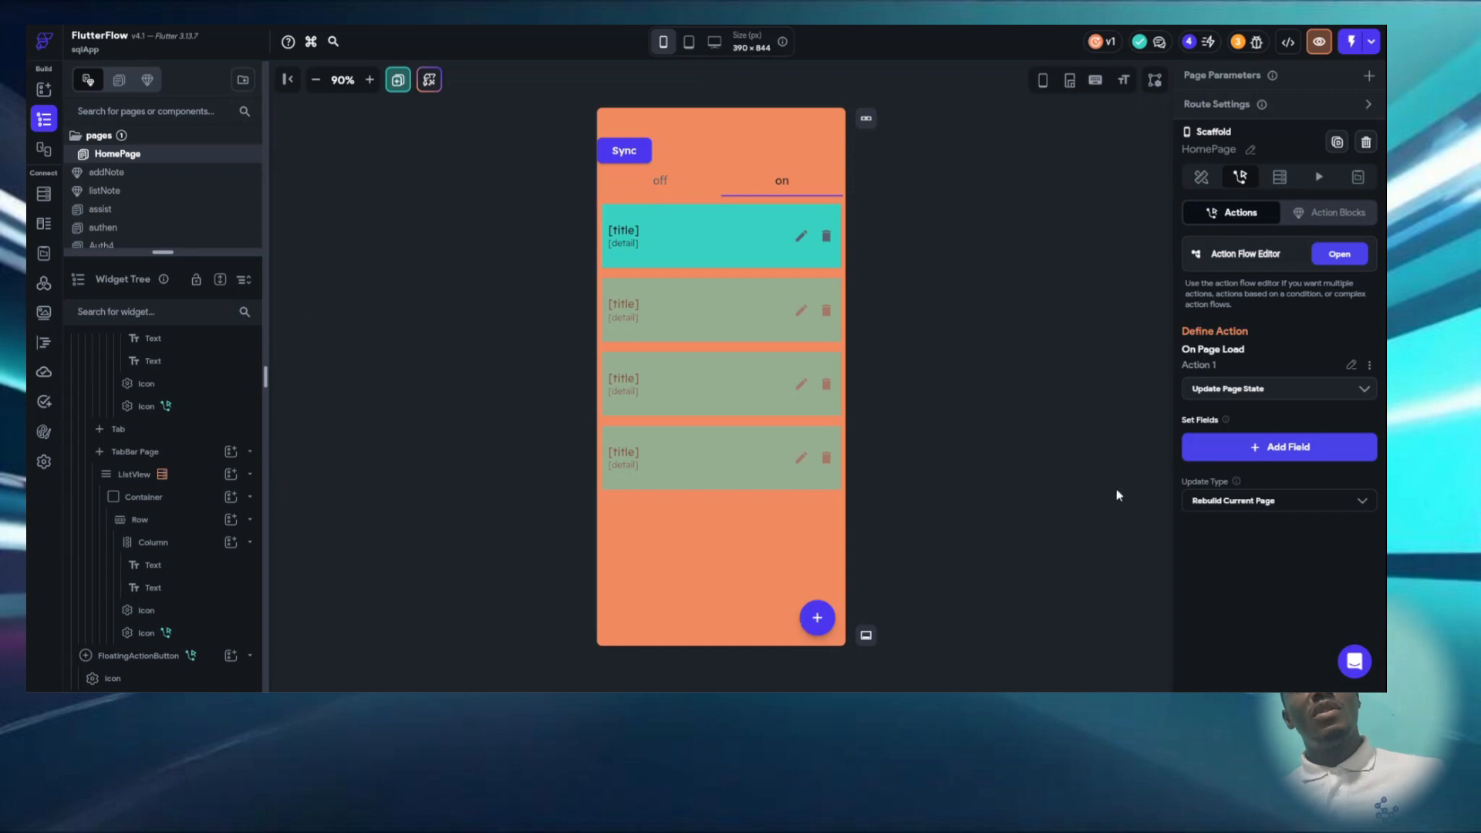
- Show the read queries defined for the SQLite integration in the app settings
{"action": "left_click", "coordinate": [43, 462]}
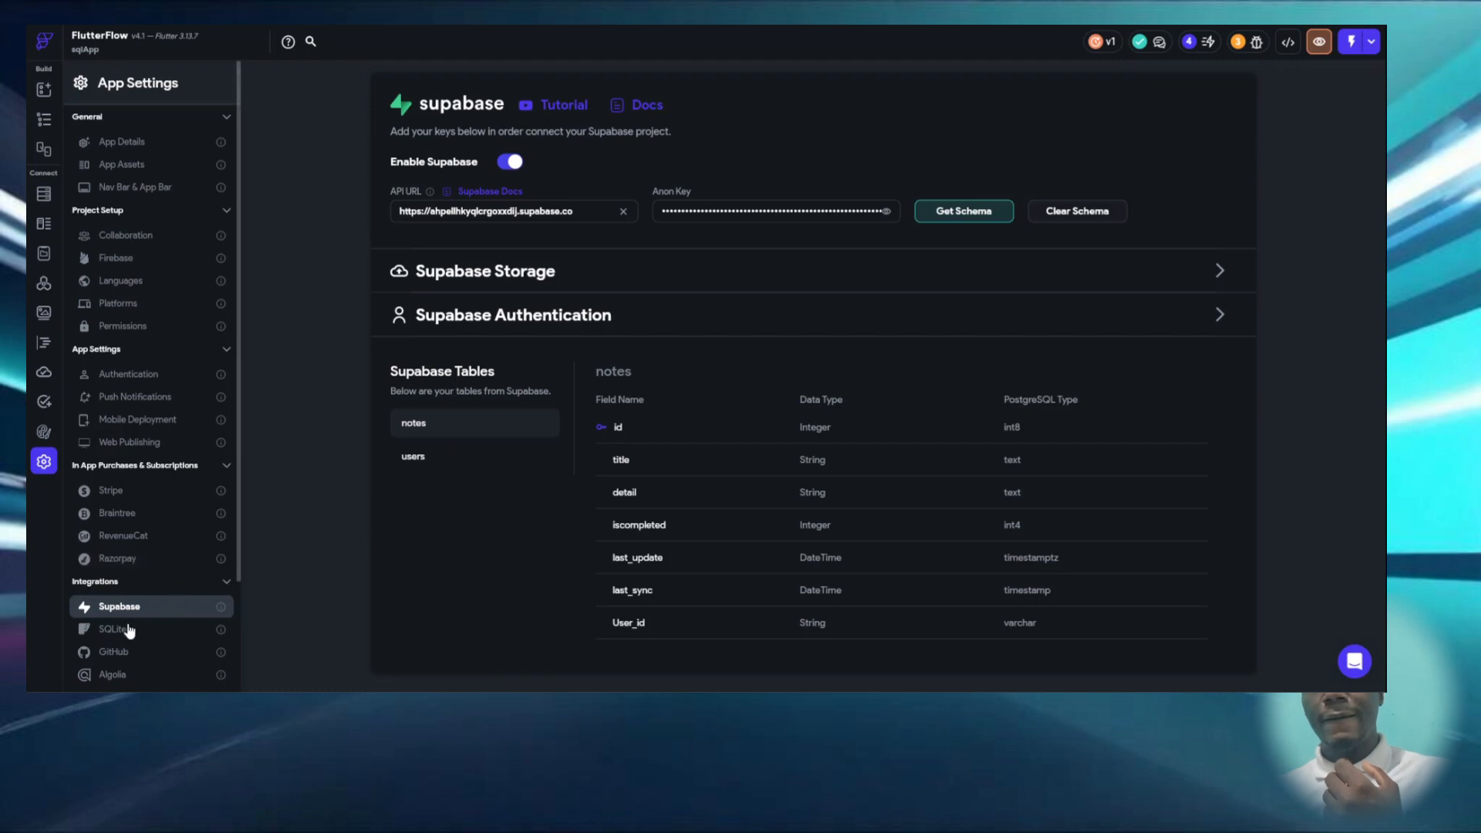
{"action": "left_click", "coordinate": [152, 626]}
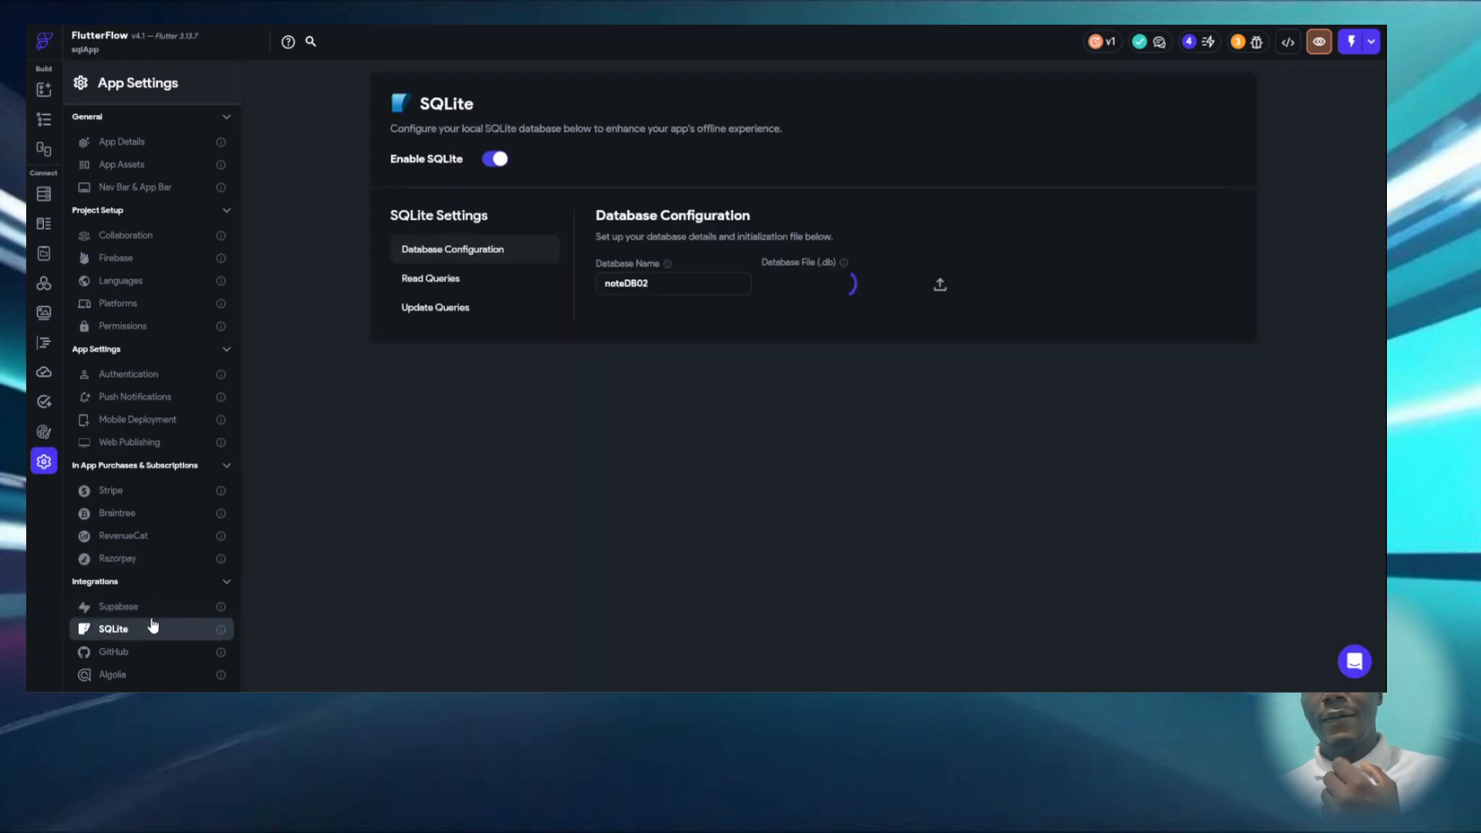
{"action": "left_click", "coordinate": [450, 281]}
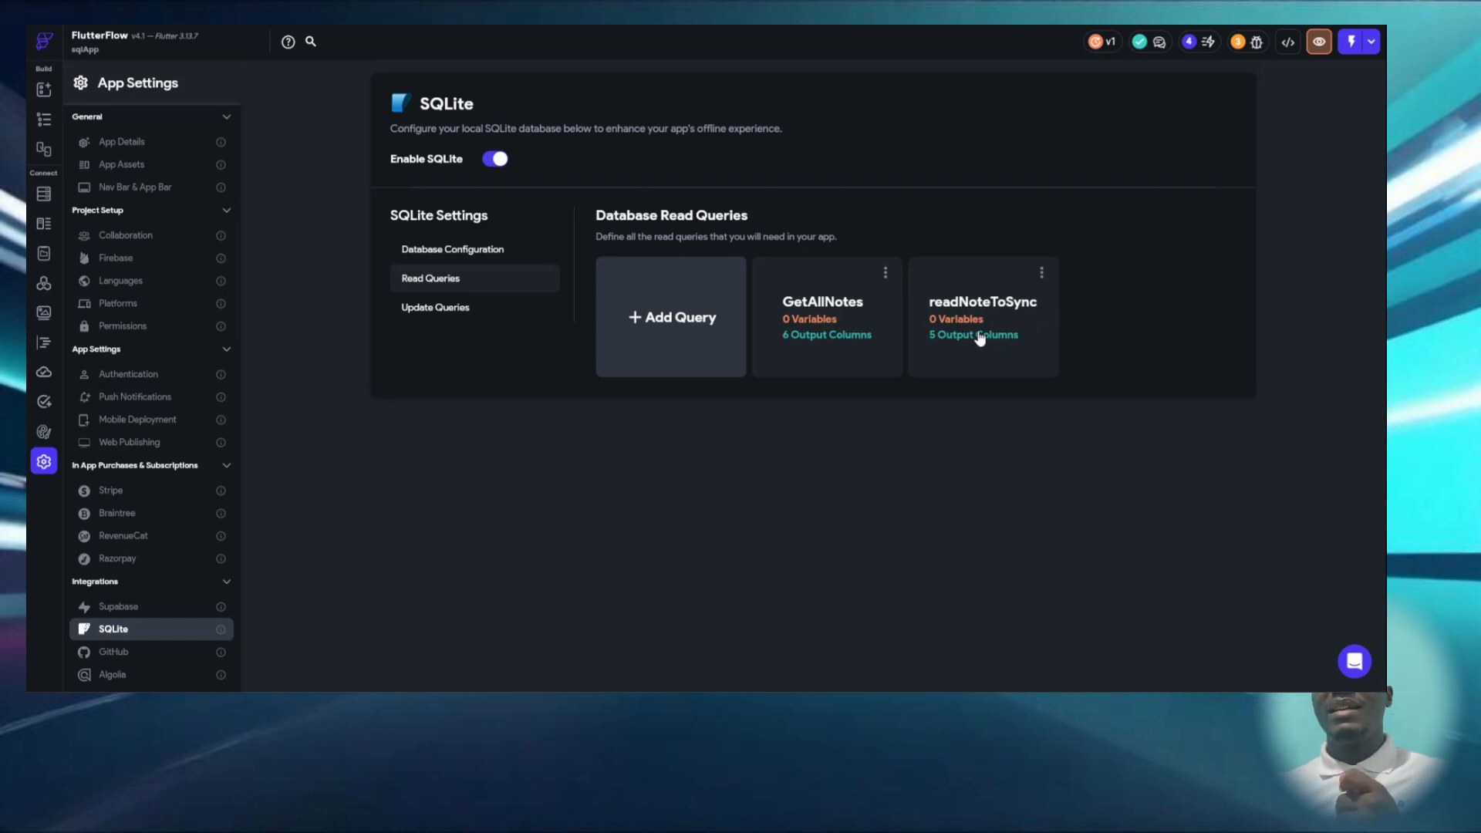
- Return to HomePage and open the Supabase notes query of the on tab's ListView for editing
{"action": "left_click", "coordinate": [43, 194]}
{"action": "left_click", "coordinate": [44, 118]}
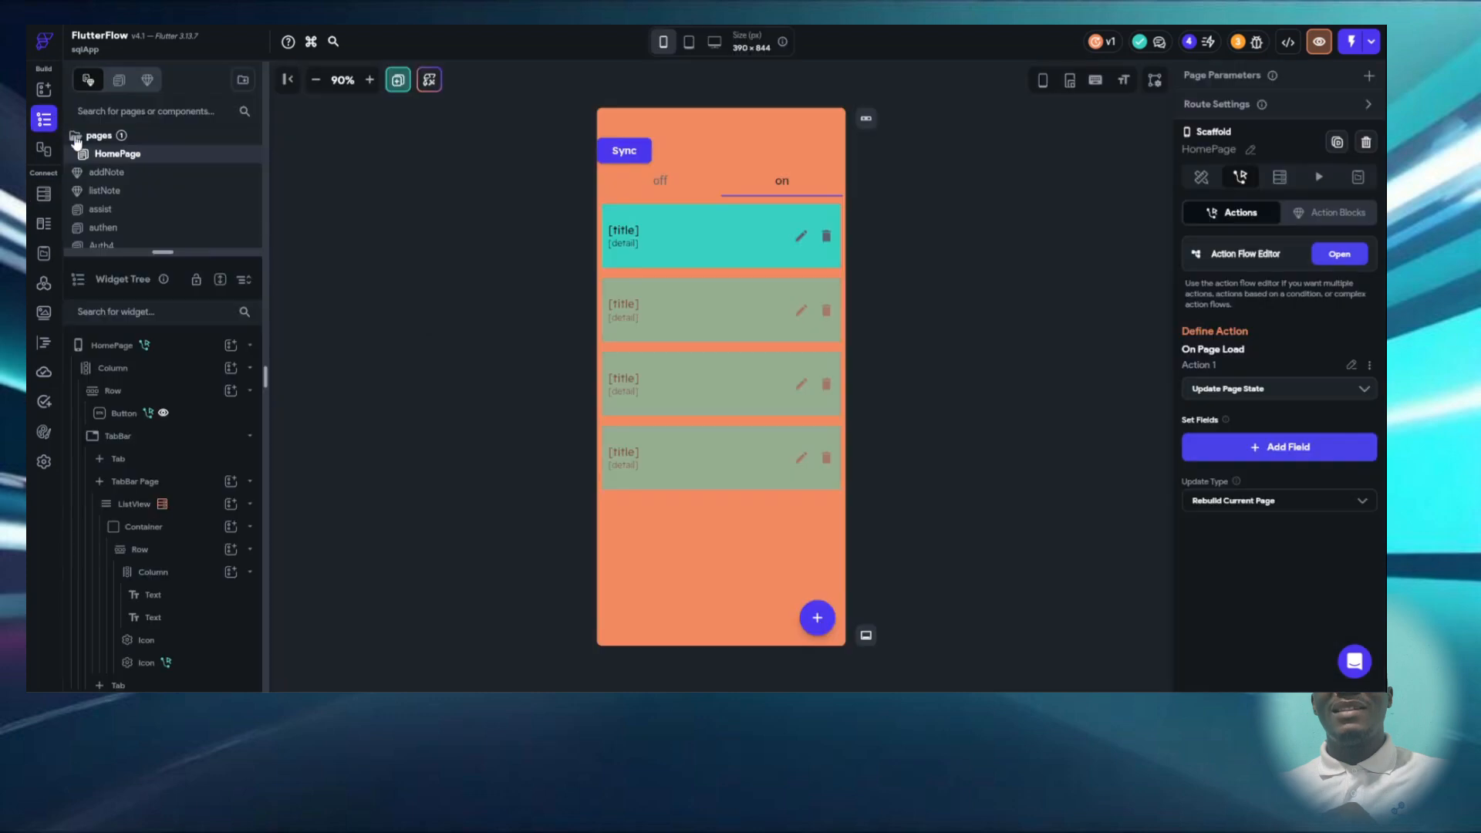
{"action": "left_click", "coordinate": [803, 262]}
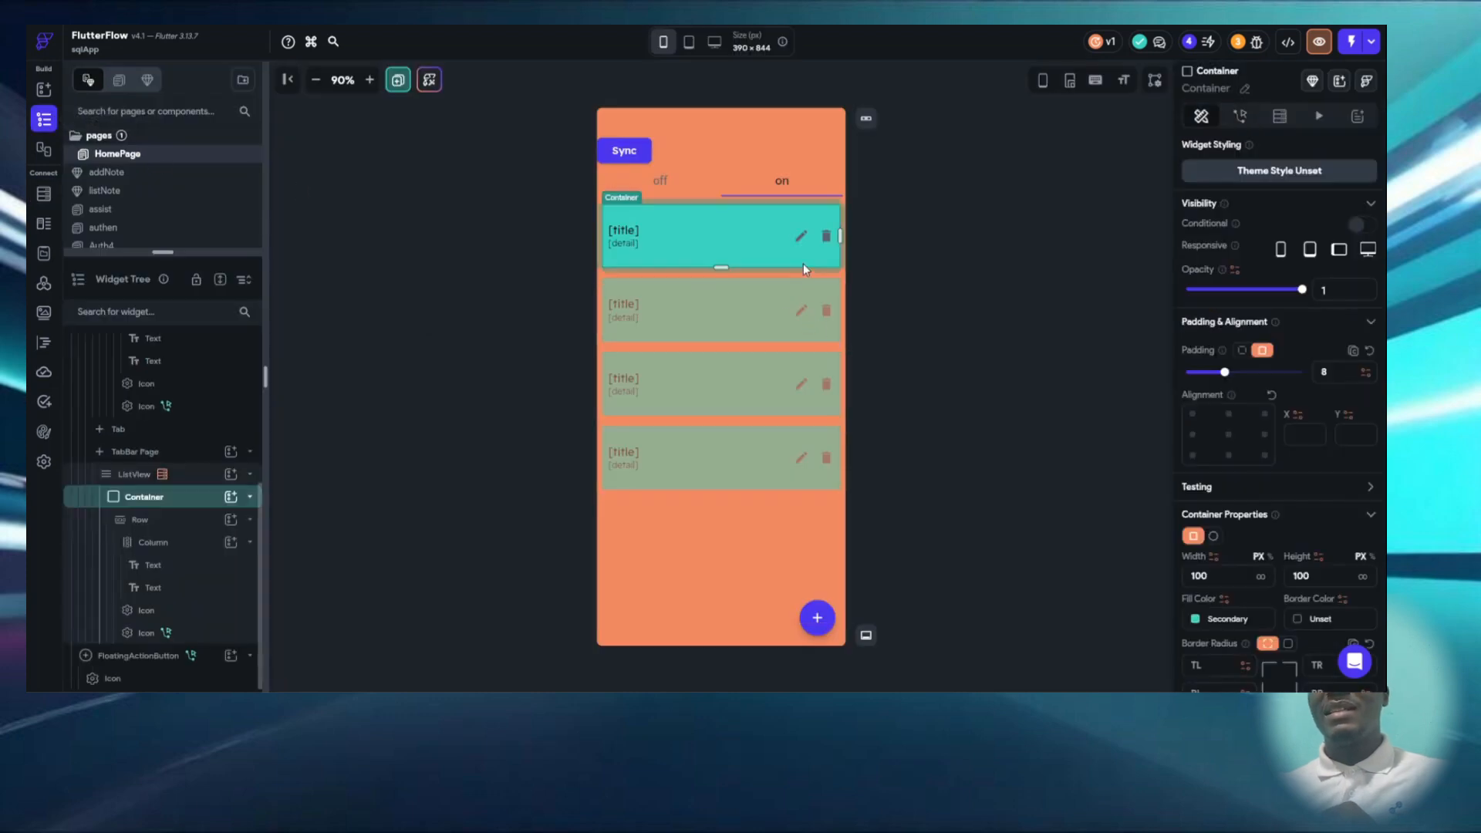
{"action": "left_click", "coordinate": [786, 193]}
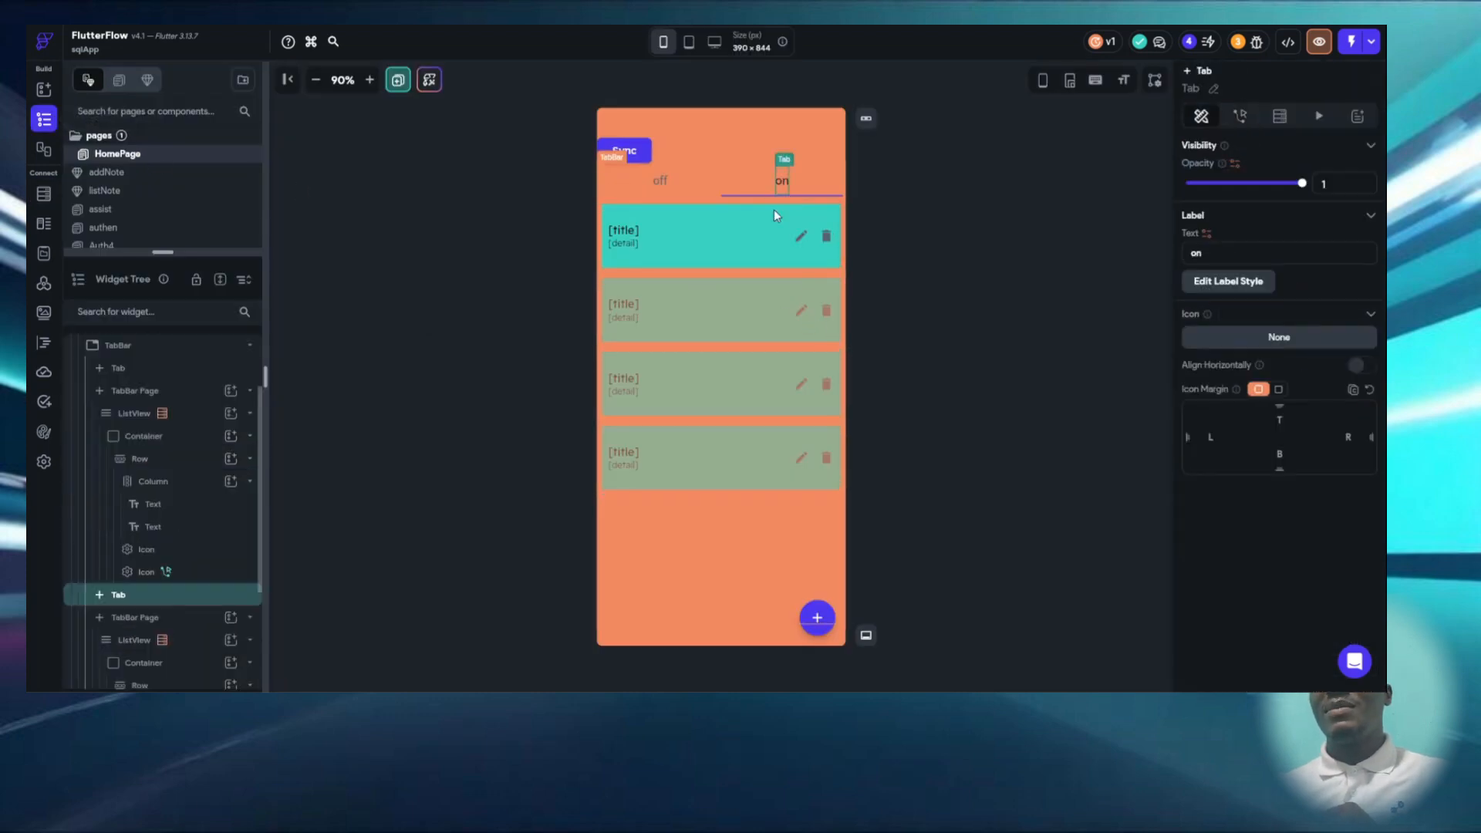
{"action": "left_click", "coordinate": [706, 284]}
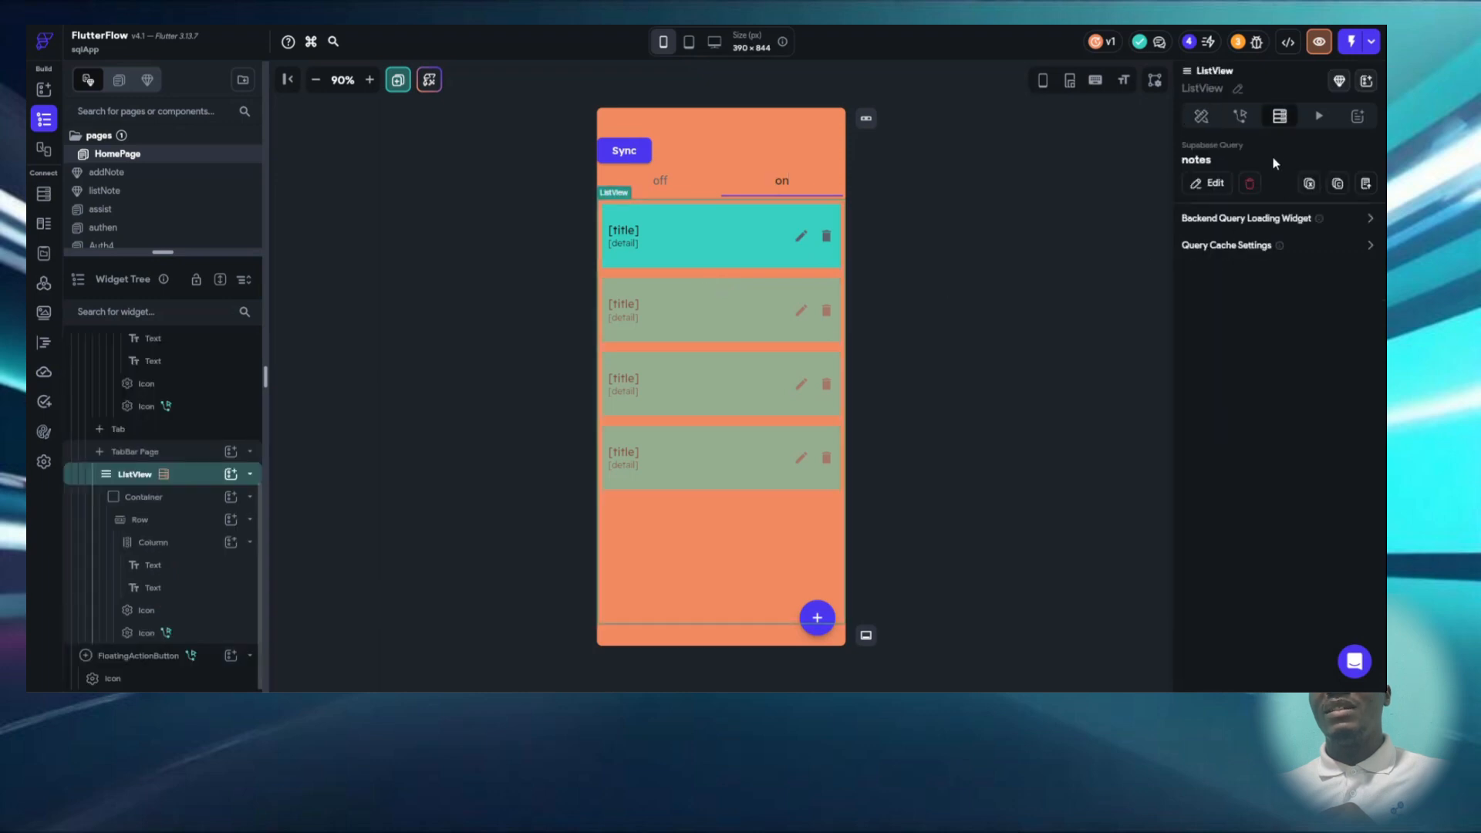
{"action": "left_click", "coordinate": [1209, 184]}
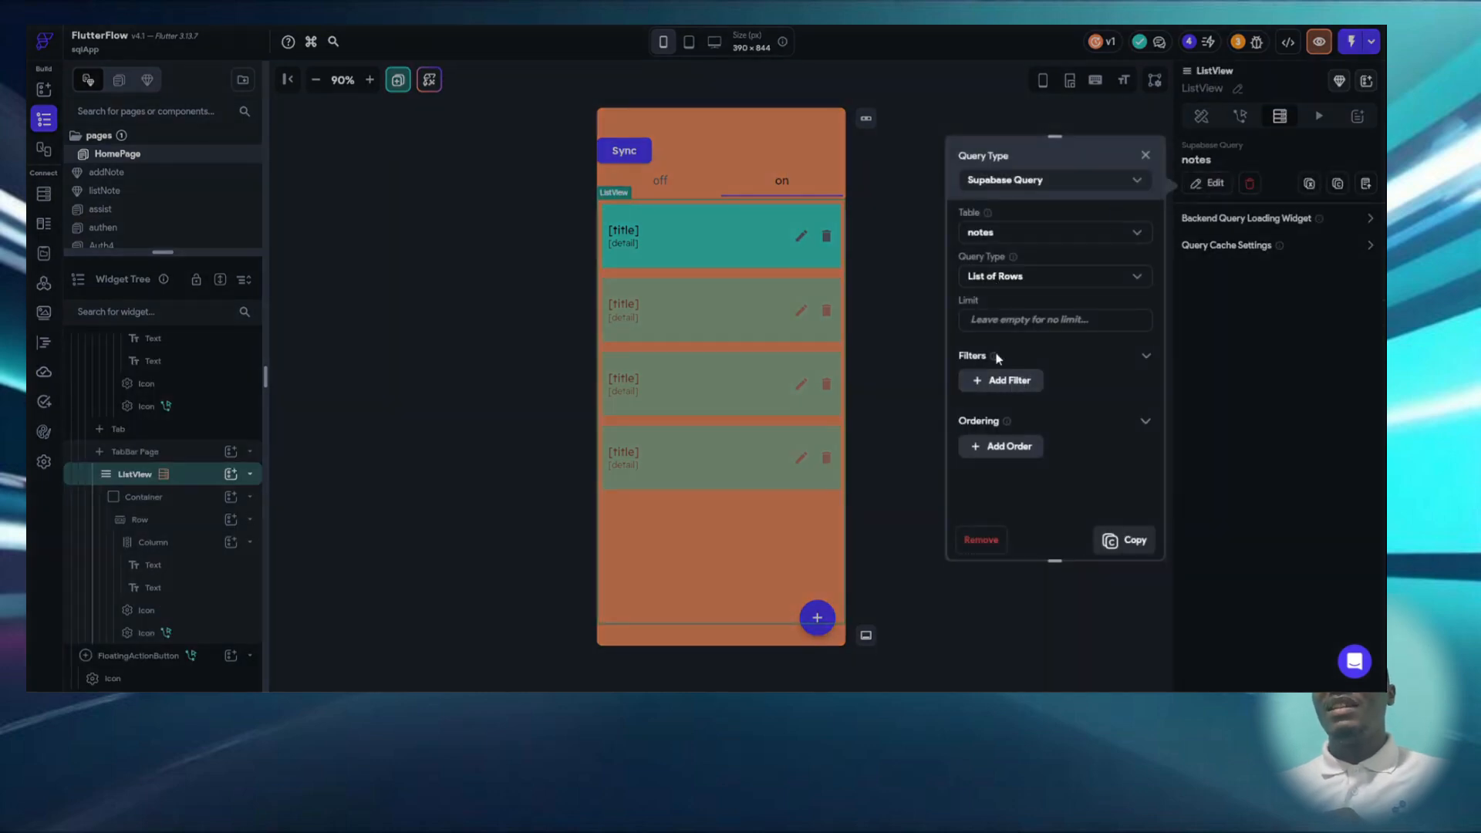
- Try a filter on the notes query with field last_sync and relation Less Than or Equal To, and discard it
{"action": "left_click", "coordinate": [984, 389]}
{"action": "scroll", "coordinate": [985, 395], "scroll_direction": "down", "scroll_amount": 1}
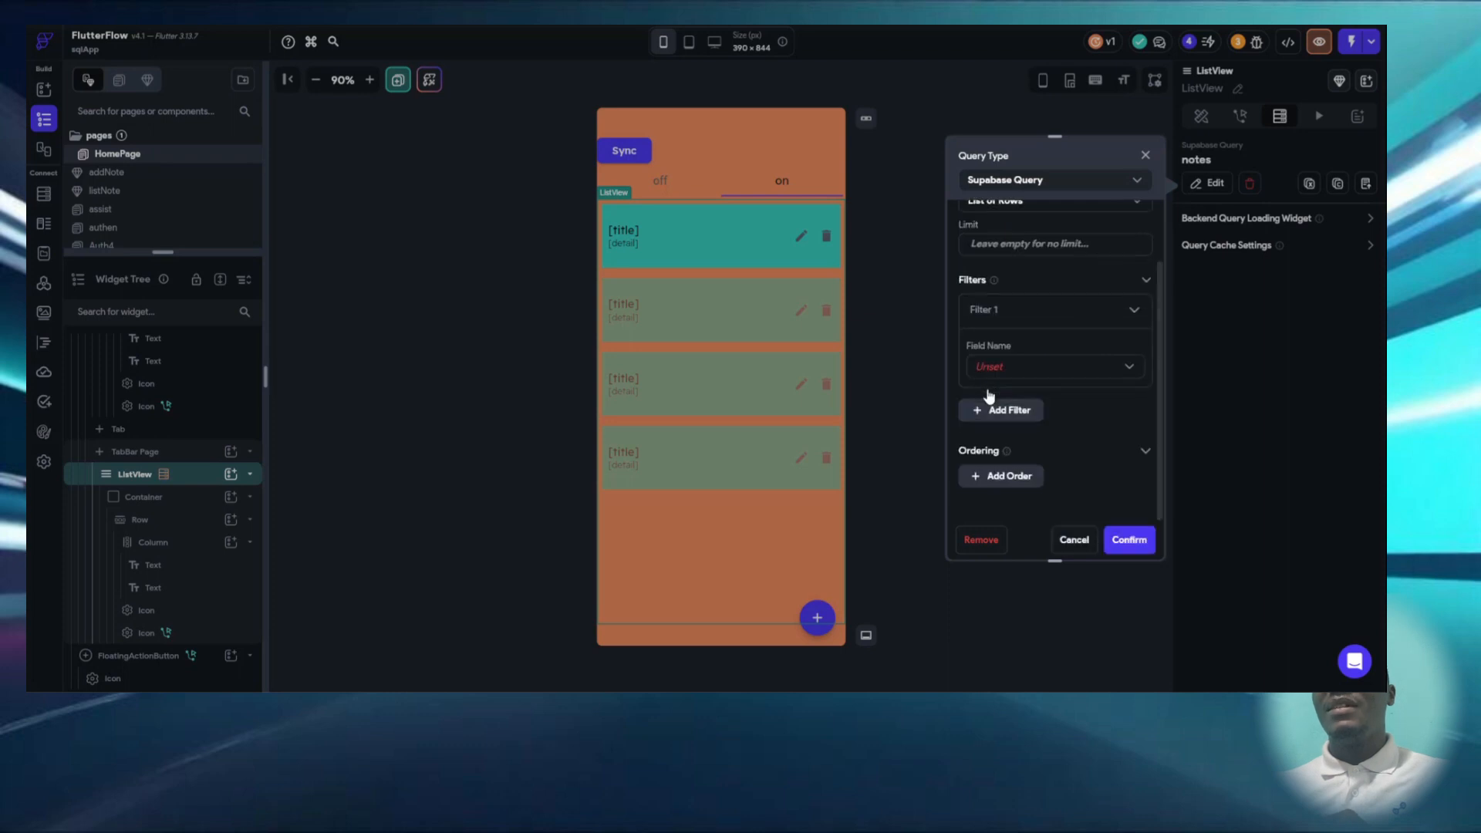
{"action": "left_click", "coordinate": [1006, 378]}
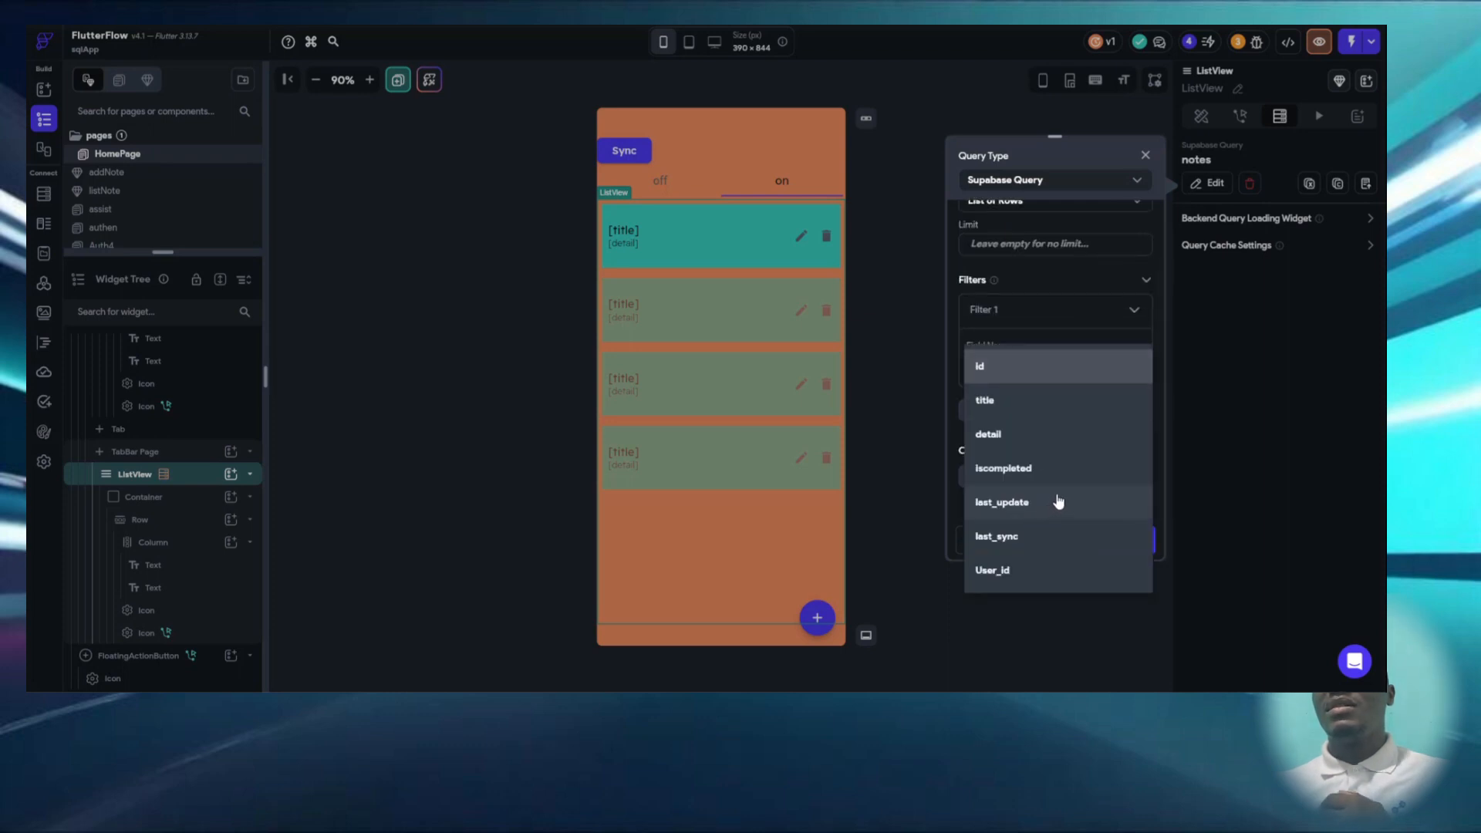
{"action": "left_click", "coordinate": [1037, 535]}
{"action": "left_click", "coordinate": [1034, 438]}
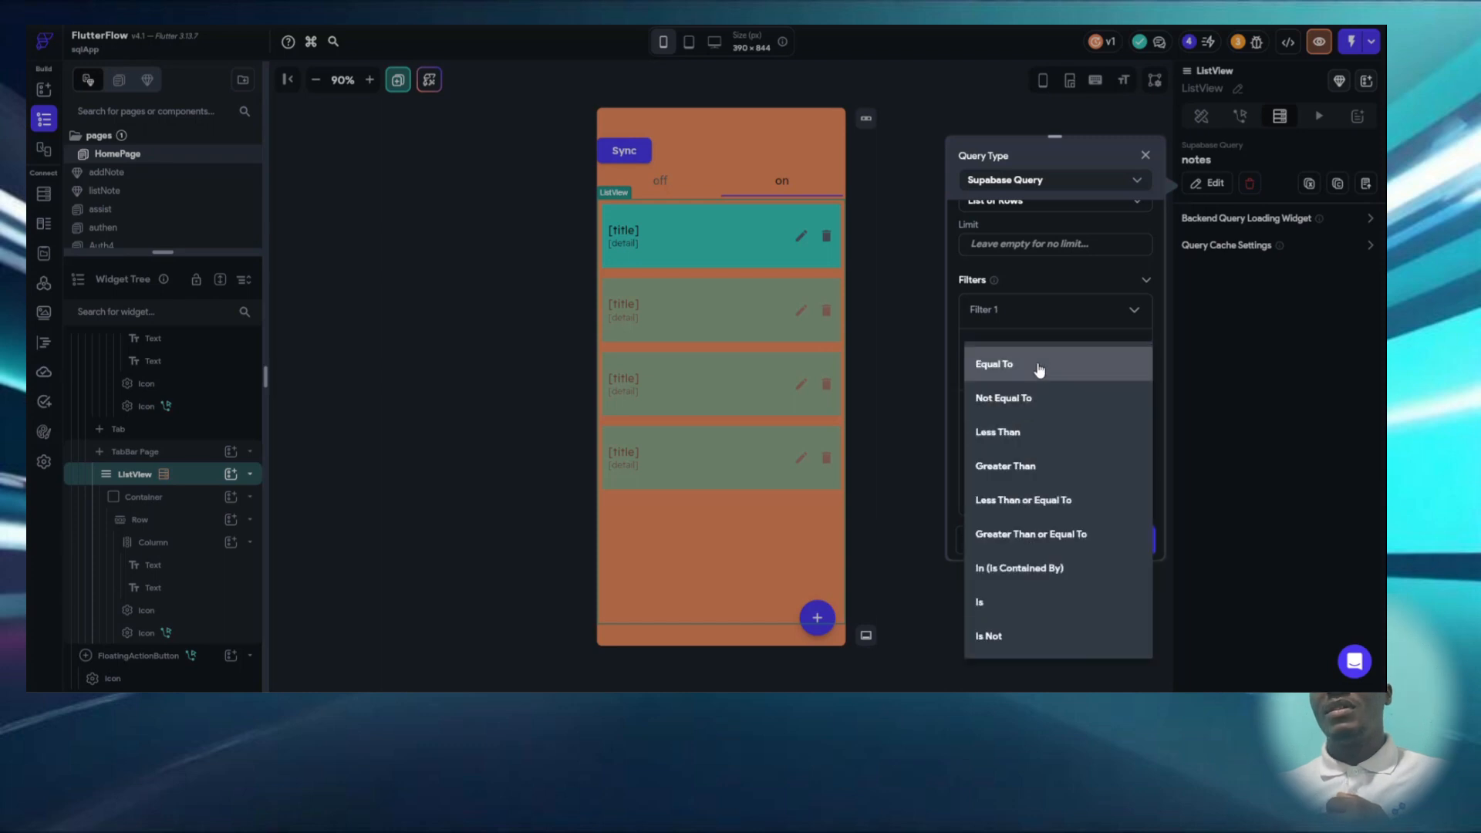
{"action": "left_click", "coordinate": [1043, 503]}
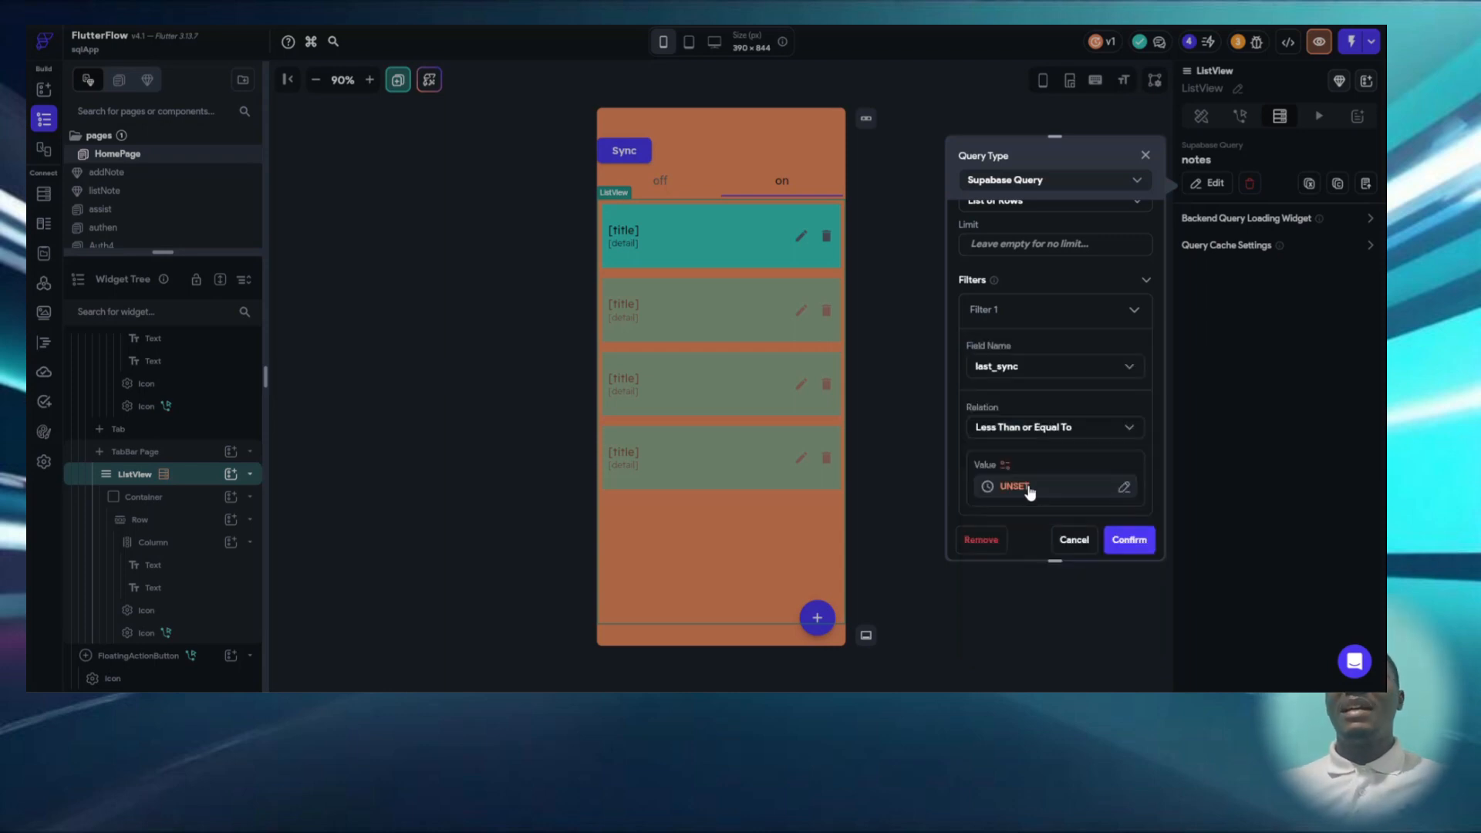
{"action": "left_click", "coordinate": [1015, 487]}
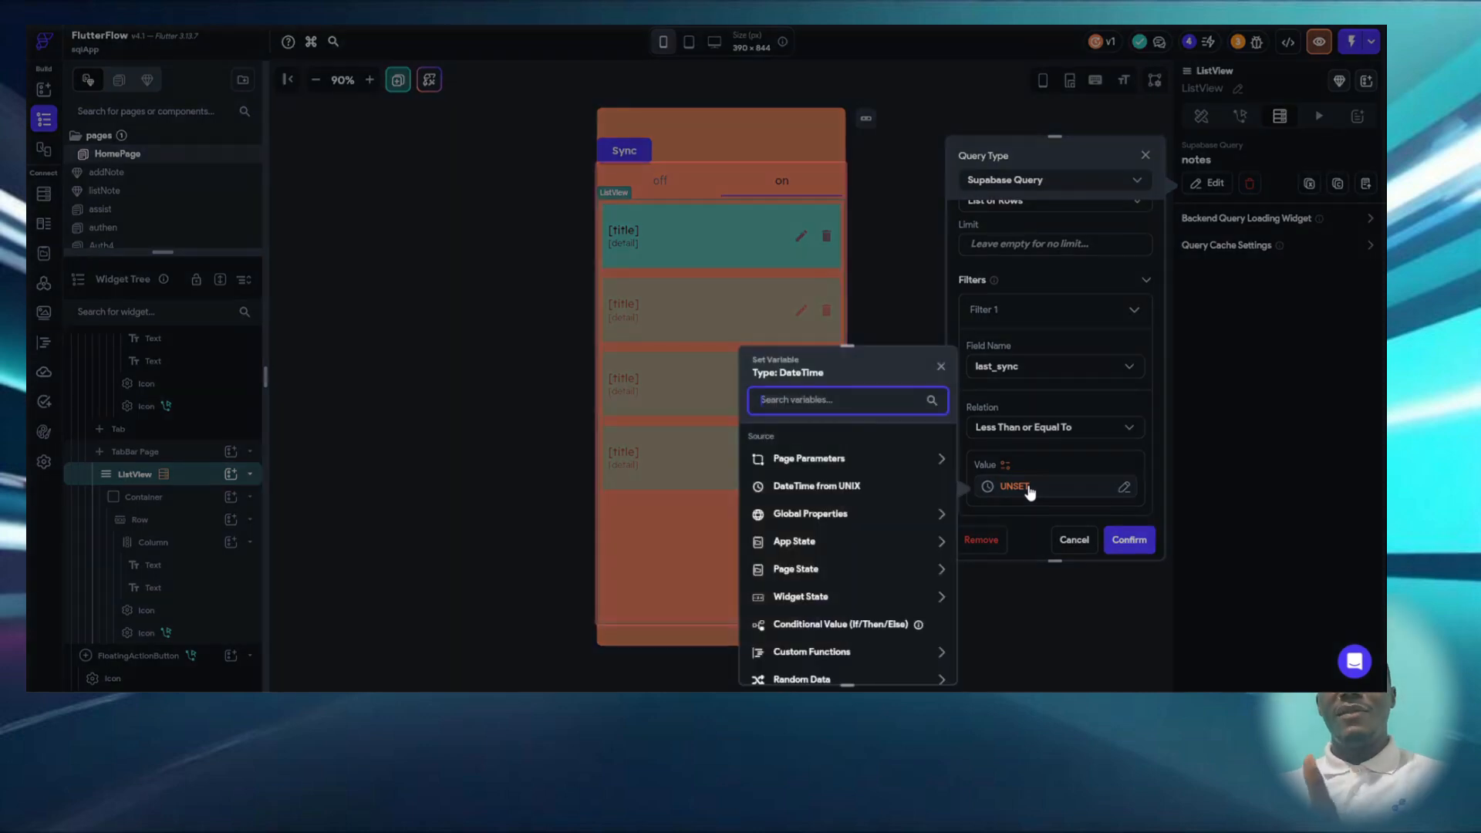
{"action": "left_click", "coordinate": [1071, 542]}
{"action": "left_click", "coordinate": [1069, 540]}
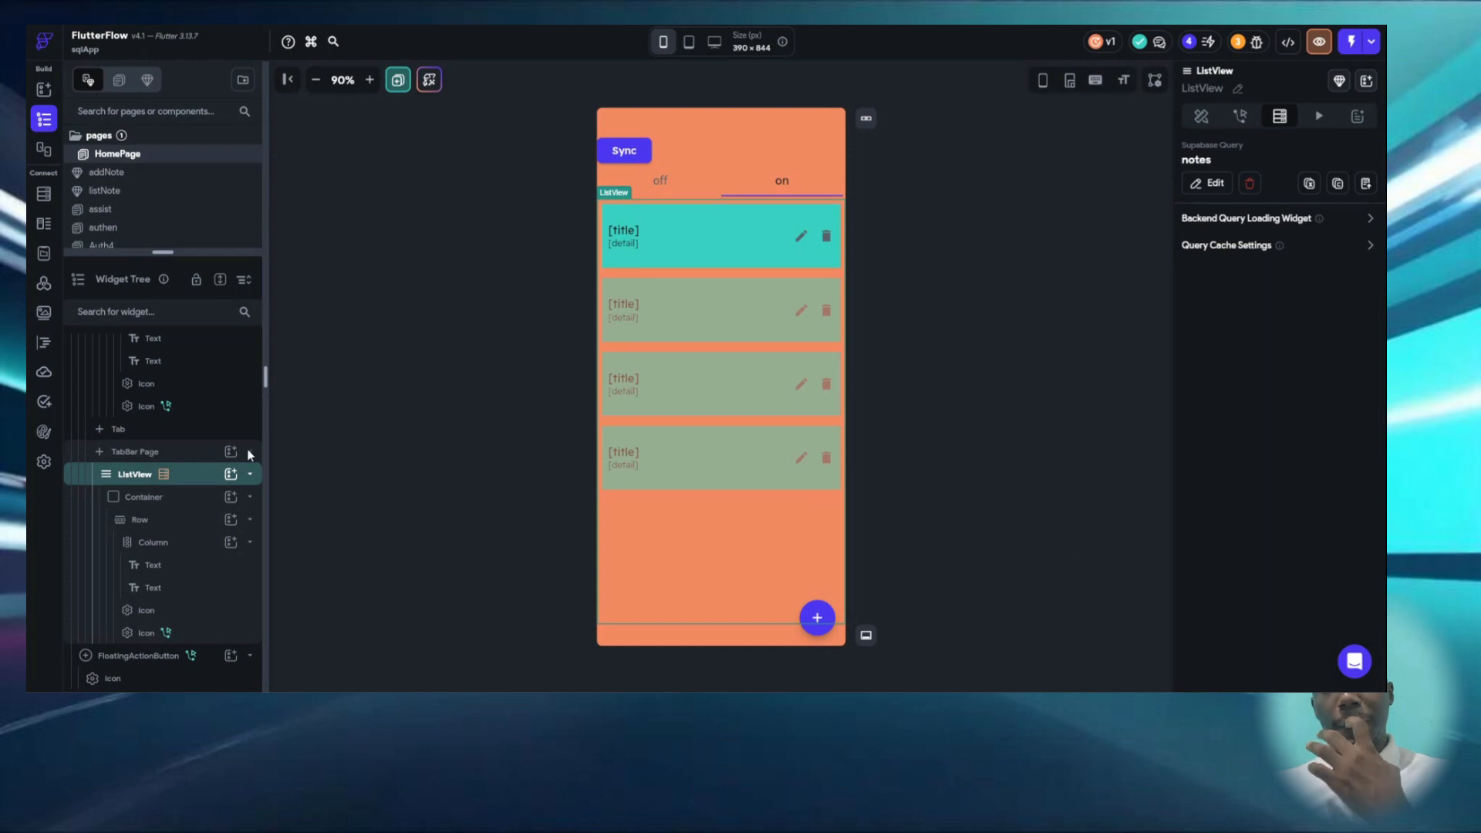
- Open the project's custom code and view the nbOfSave and formatTextSend functions
{"action": "left_click", "coordinate": [44, 341]}
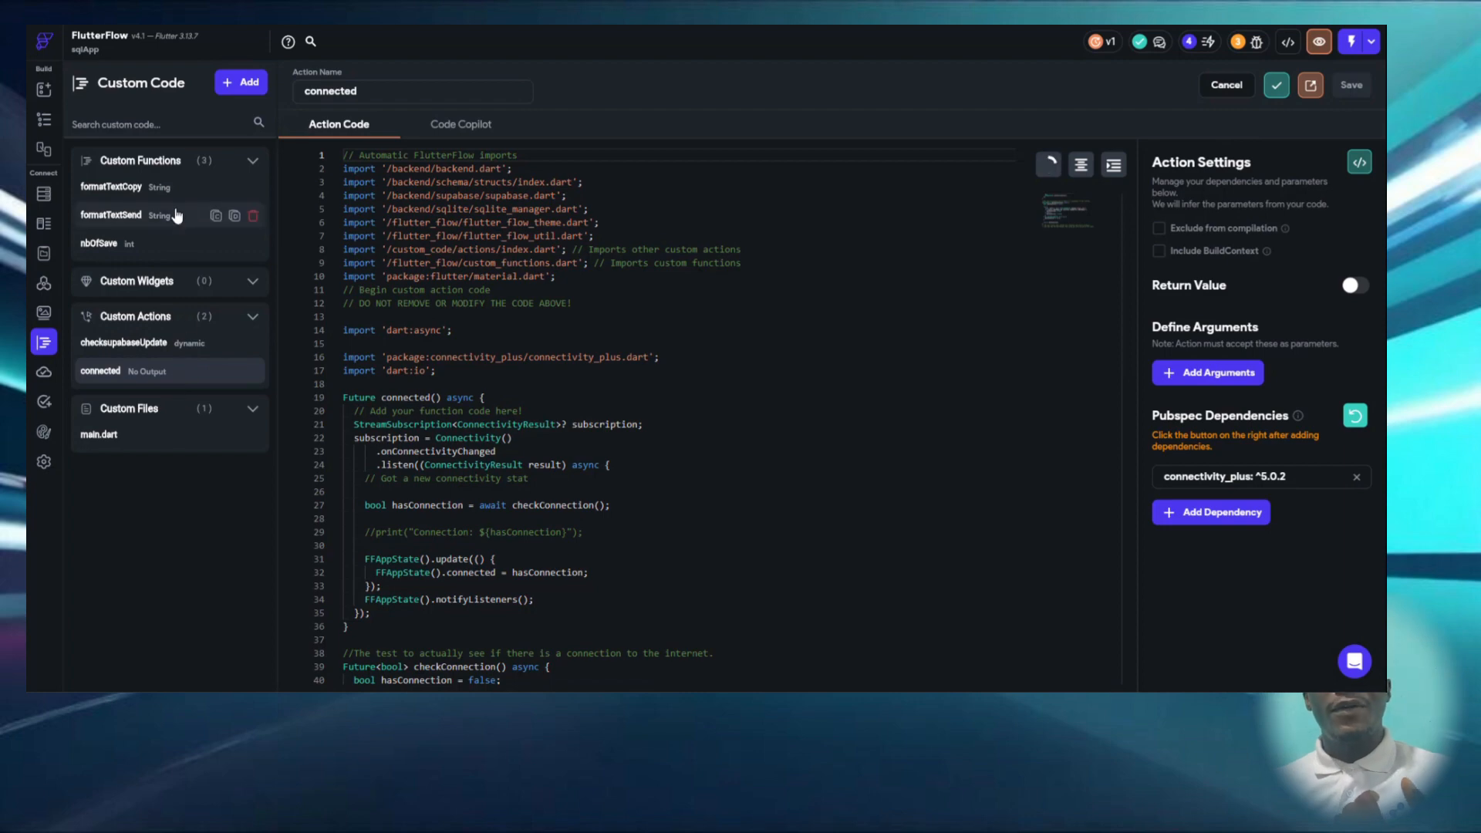
{"action": "left_click", "coordinate": [124, 246]}
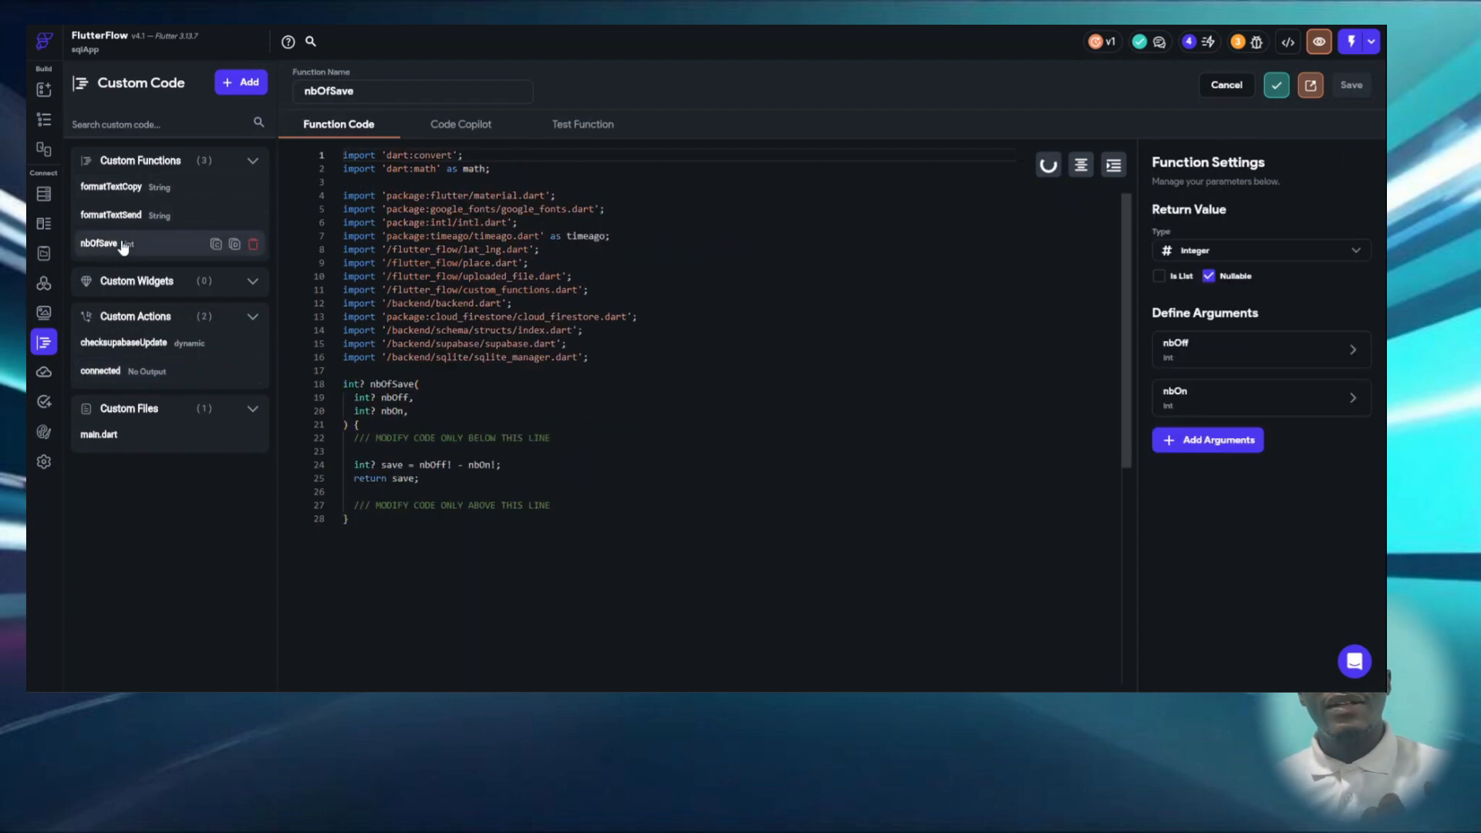
{"action": "left_click", "coordinate": [139, 221]}
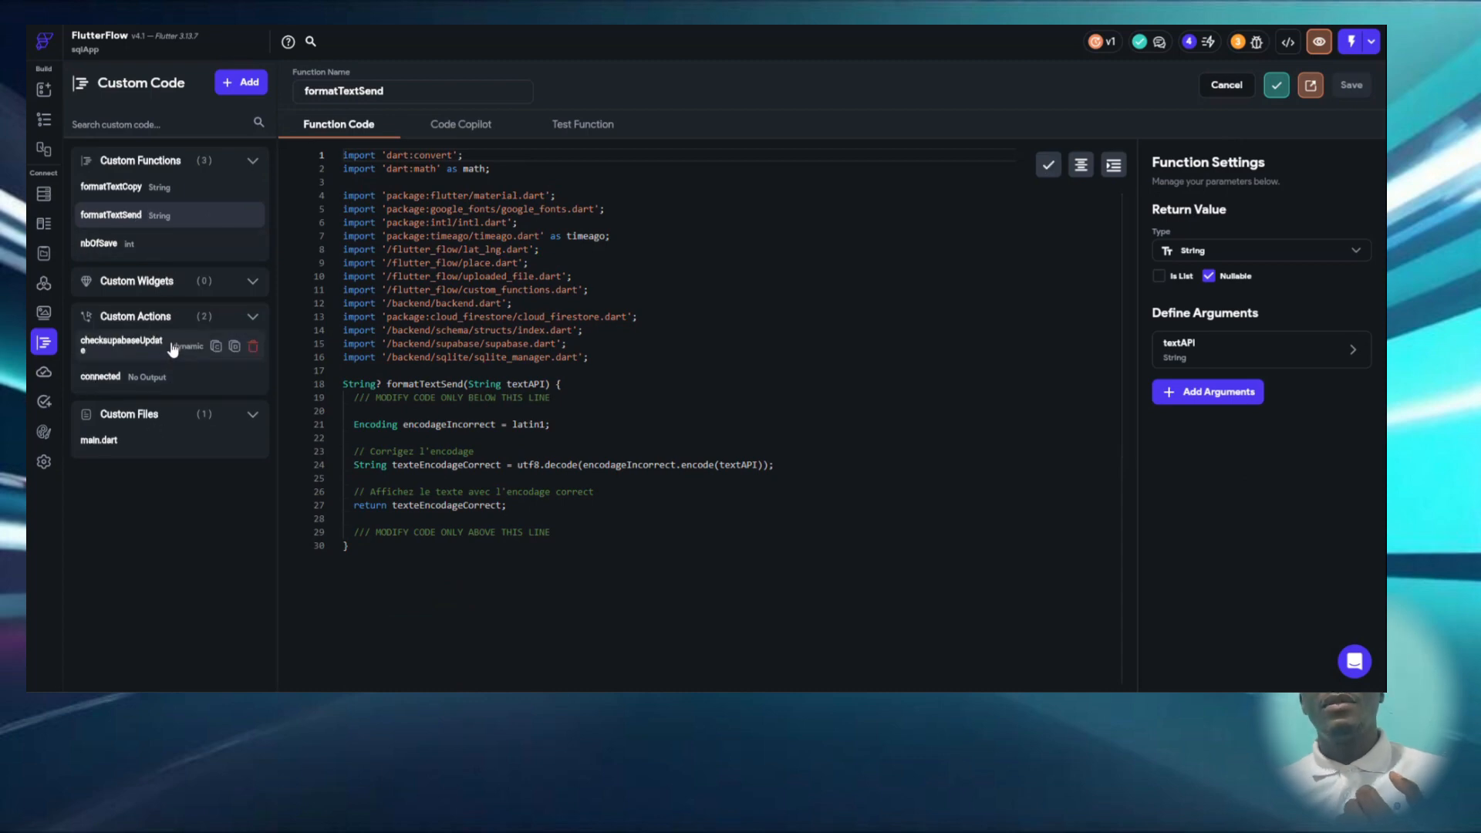
- Examine the checksupabaseUpdate custom action, highlighting the Supabase project URL and API key passed to SupabaseClient
{"action": "left_click", "coordinate": [123, 340]}
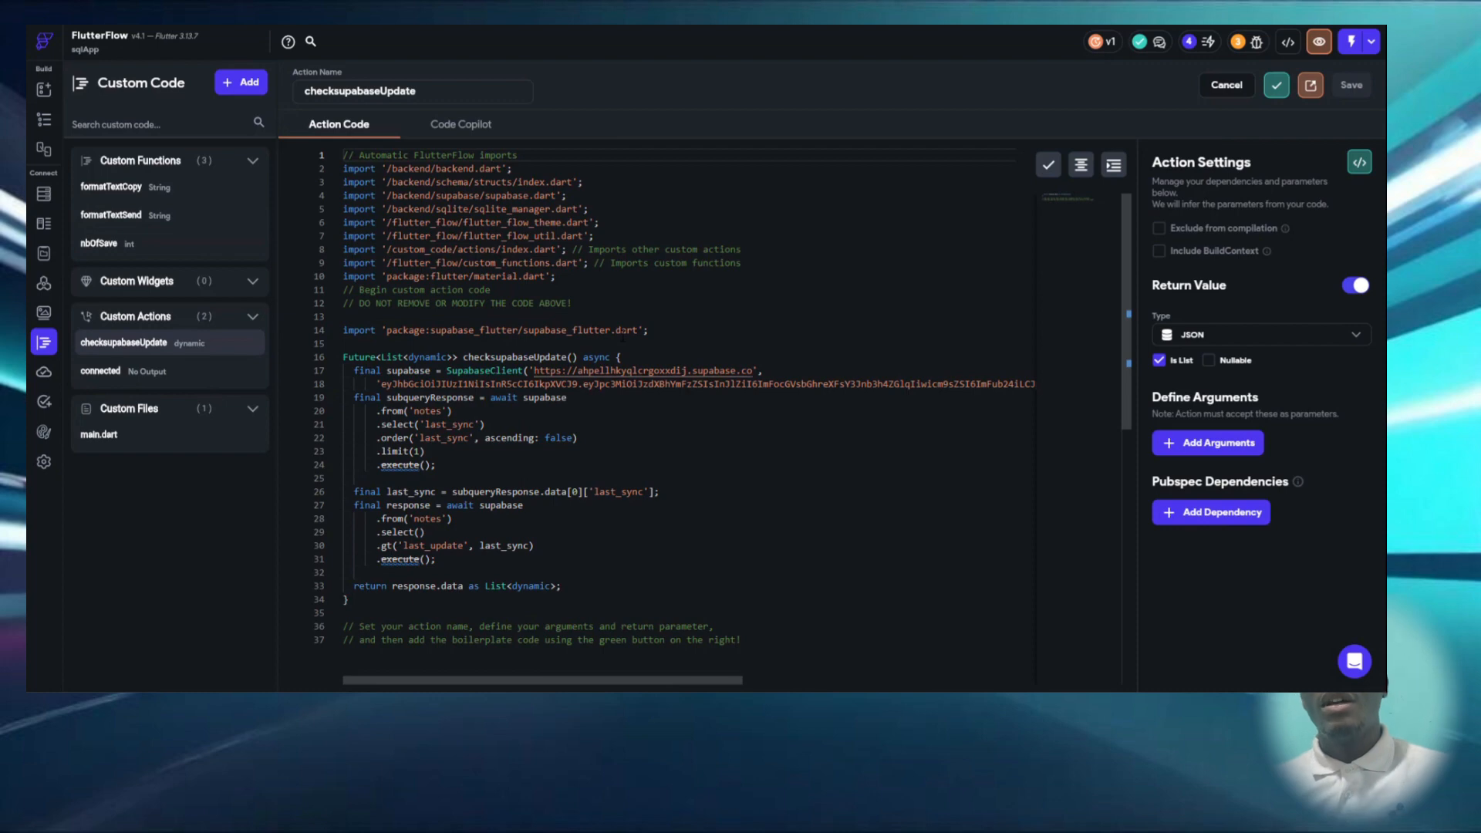
{"action": "scroll", "coordinate": [623, 337], "scroll_direction": "down", "scroll_amount": 2}
{"action": "scroll", "coordinate": [623, 337], "scroll_direction": "up", "scroll_amount": 2}
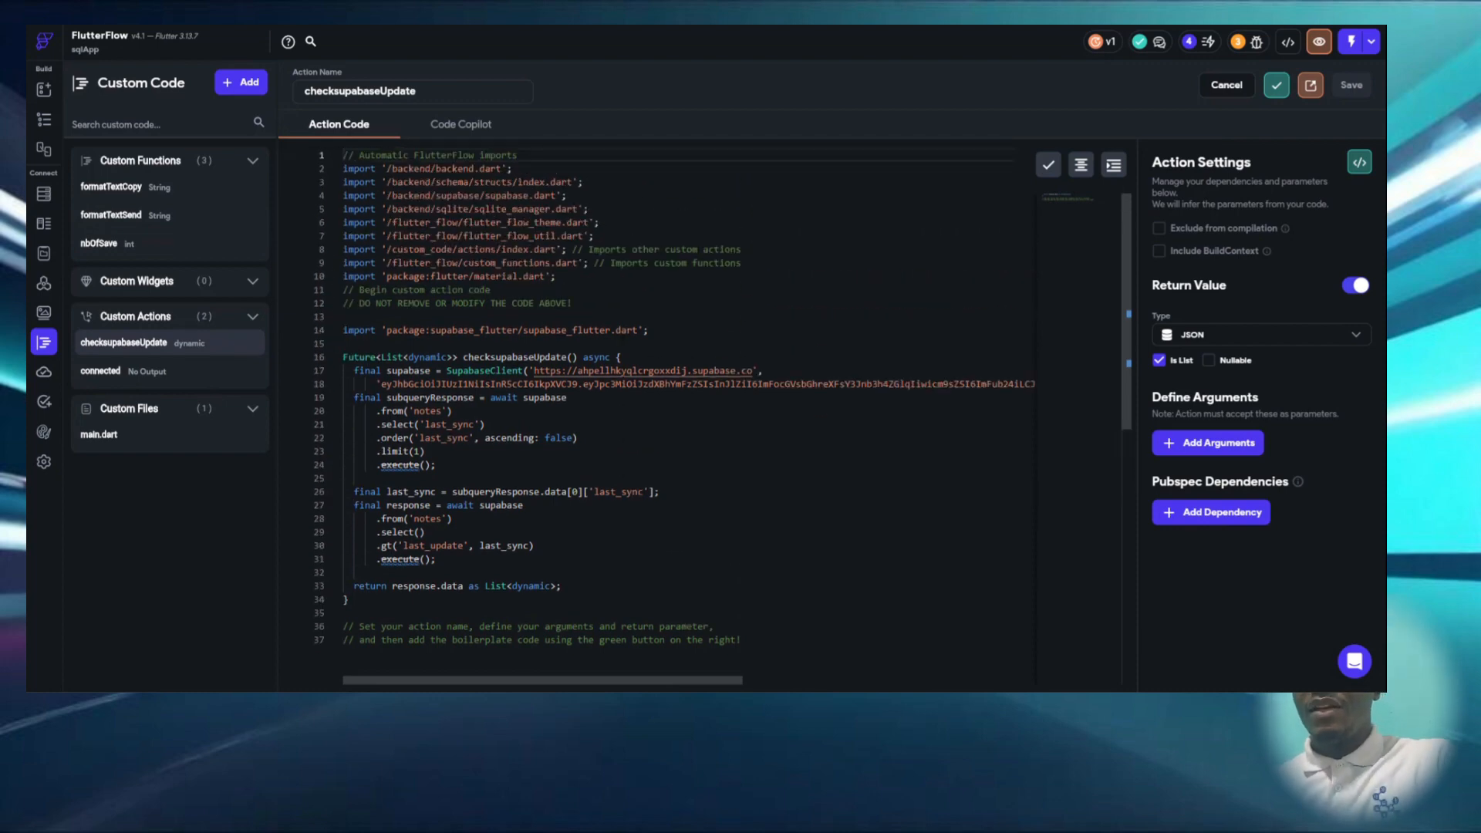
{"action": "scroll", "coordinate": [622, 346], "scroll_direction": "down", "scroll_amount": 2}
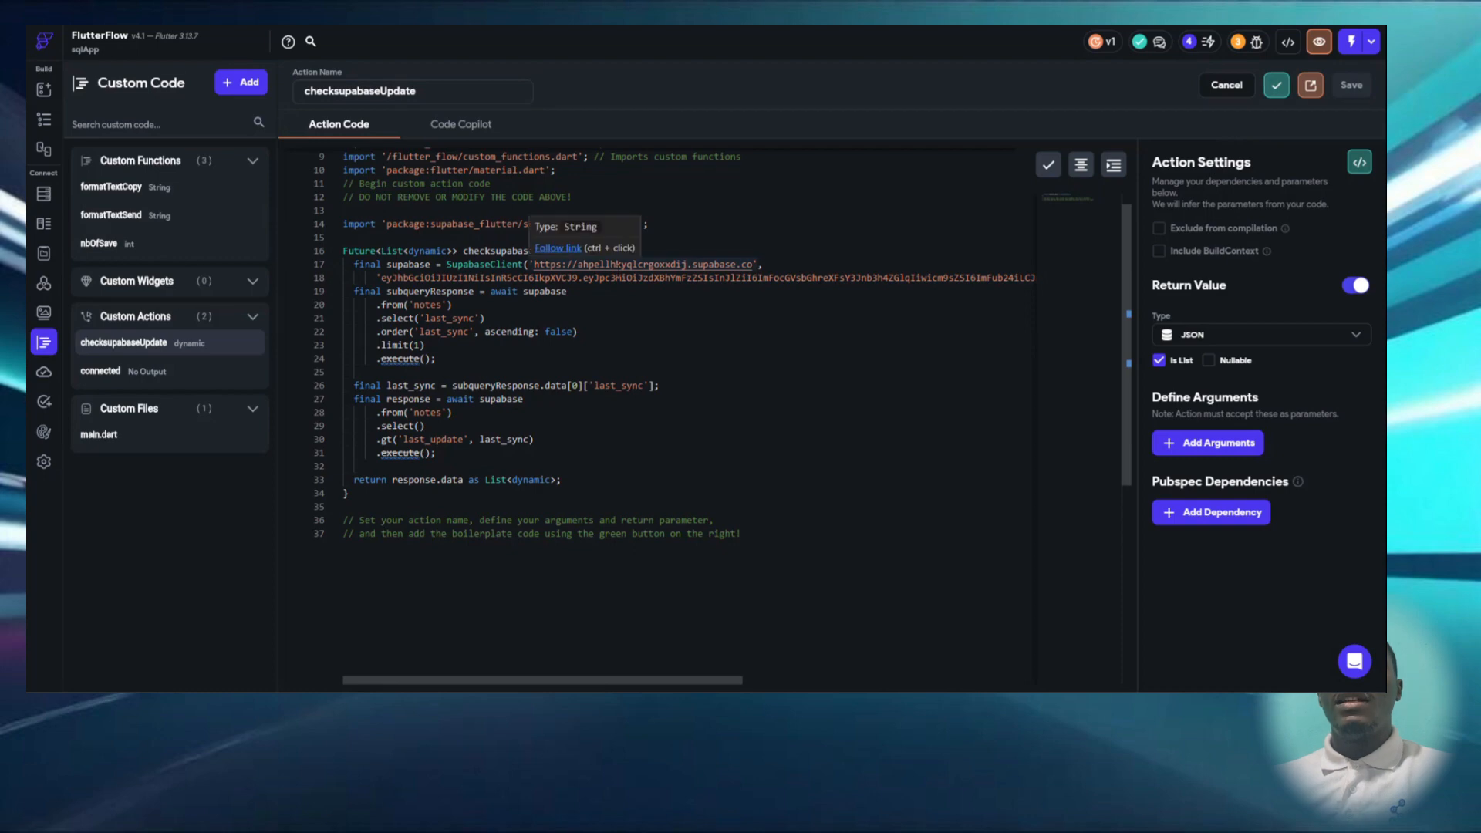
{"action": "double_click", "coordinate": [629, 265]}
{"action": "triple_click", "coordinate": [623, 277]}
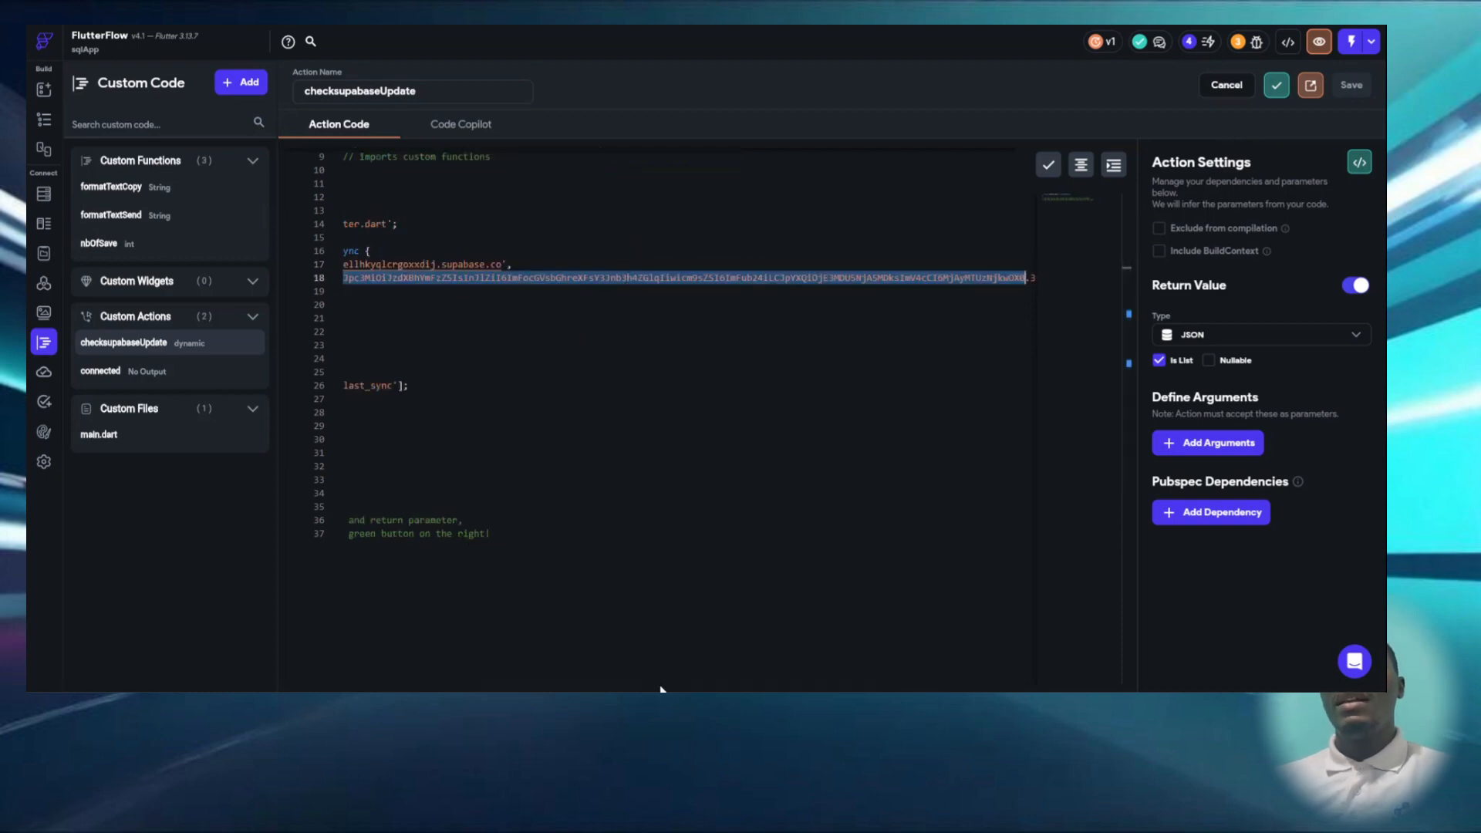
{"action": "left_click_drag", "start_coordinate": [660, 678], "coordinate": [450, 662]}
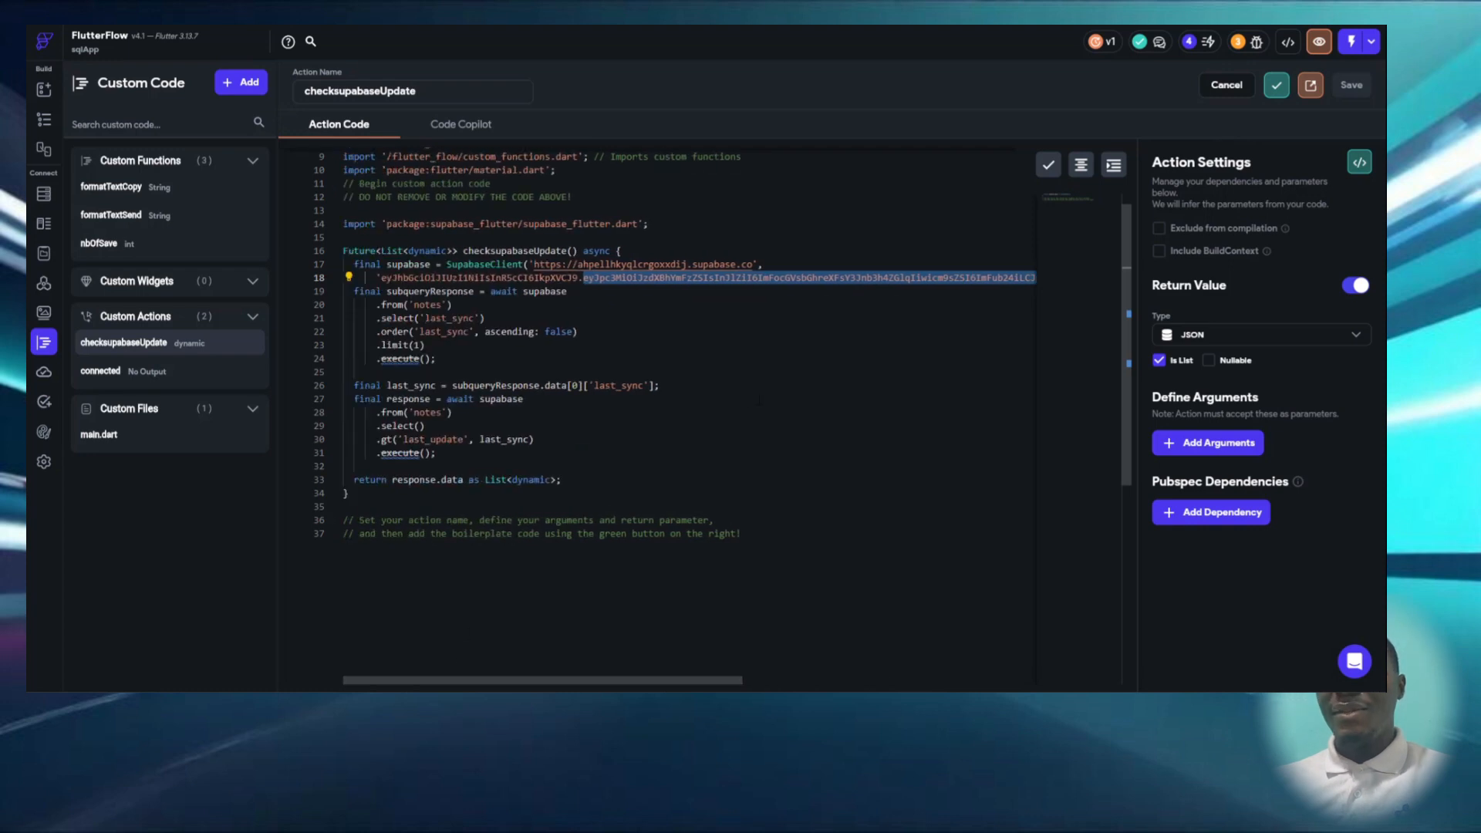
- Review the notes queries in checksupabaseUpdate and highlight the code from the supabase_flutter import through the return statement
{"action": "left_click", "coordinate": [533, 399]}
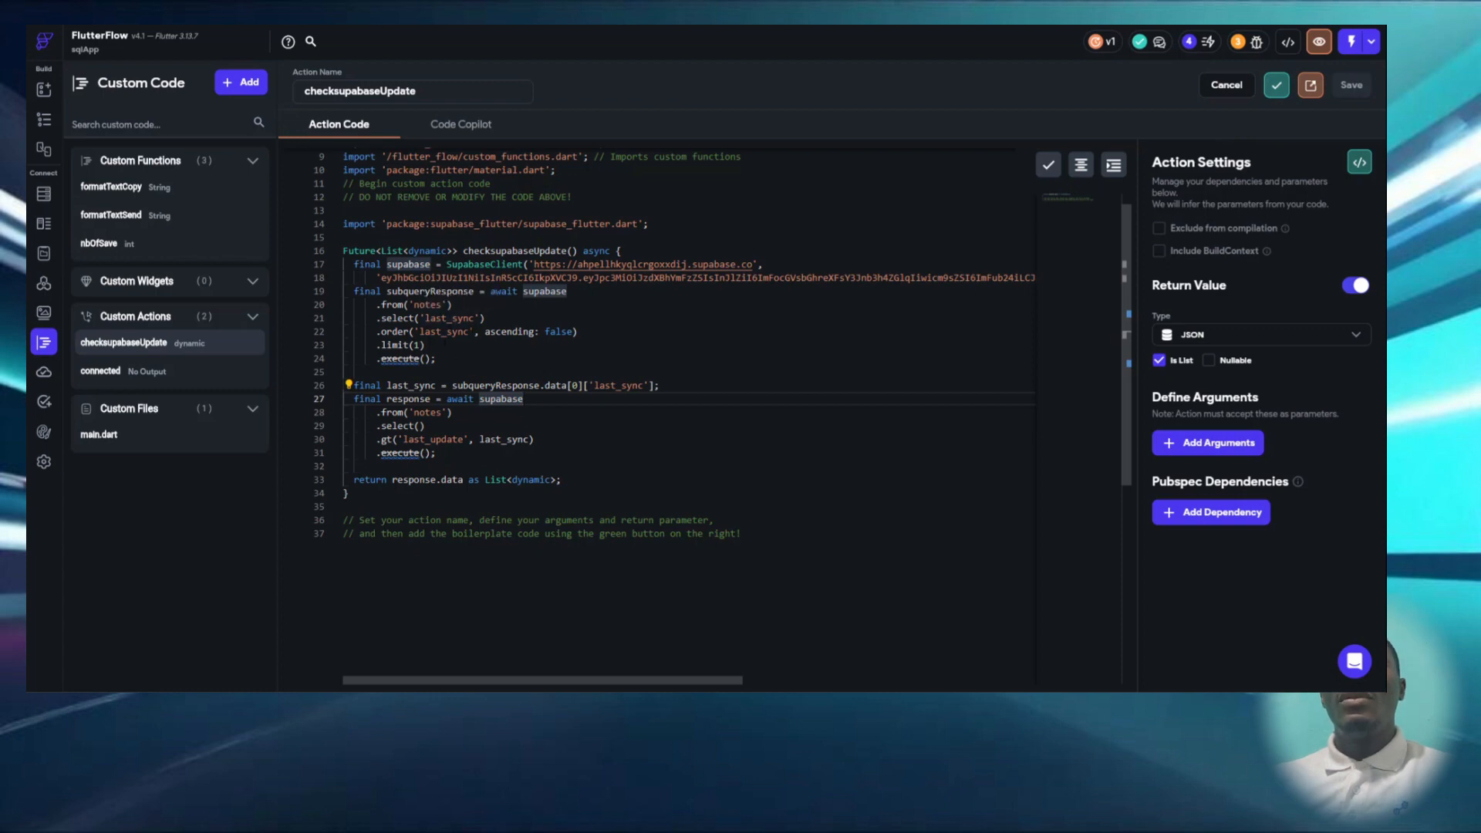
{"action": "scroll", "coordinate": [508, 416], "scroll_direction": "down", "scroll_amount": 1}
{"action": "scroll", "coordinate": [507, 417], "scroll_direction": "up", "scroll_amount": 1}
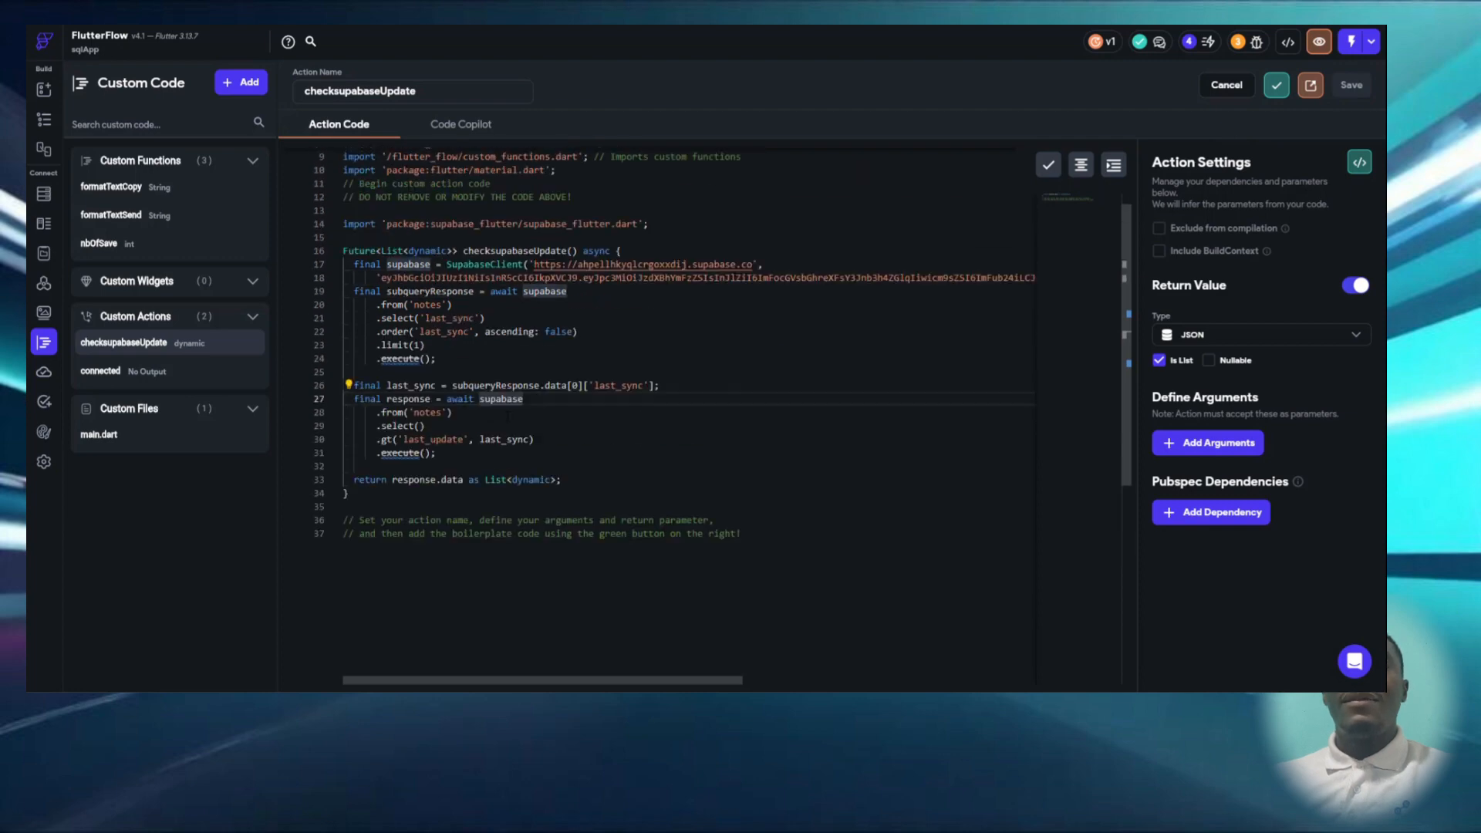
{"action": "scroll", "coordinate": [507, 416], "scroll_direction": "up", "scroll_amount": 2}
{"action": "left_click_drag", "start_coordinate": [597, 551], "coordinate": [348, 295]}
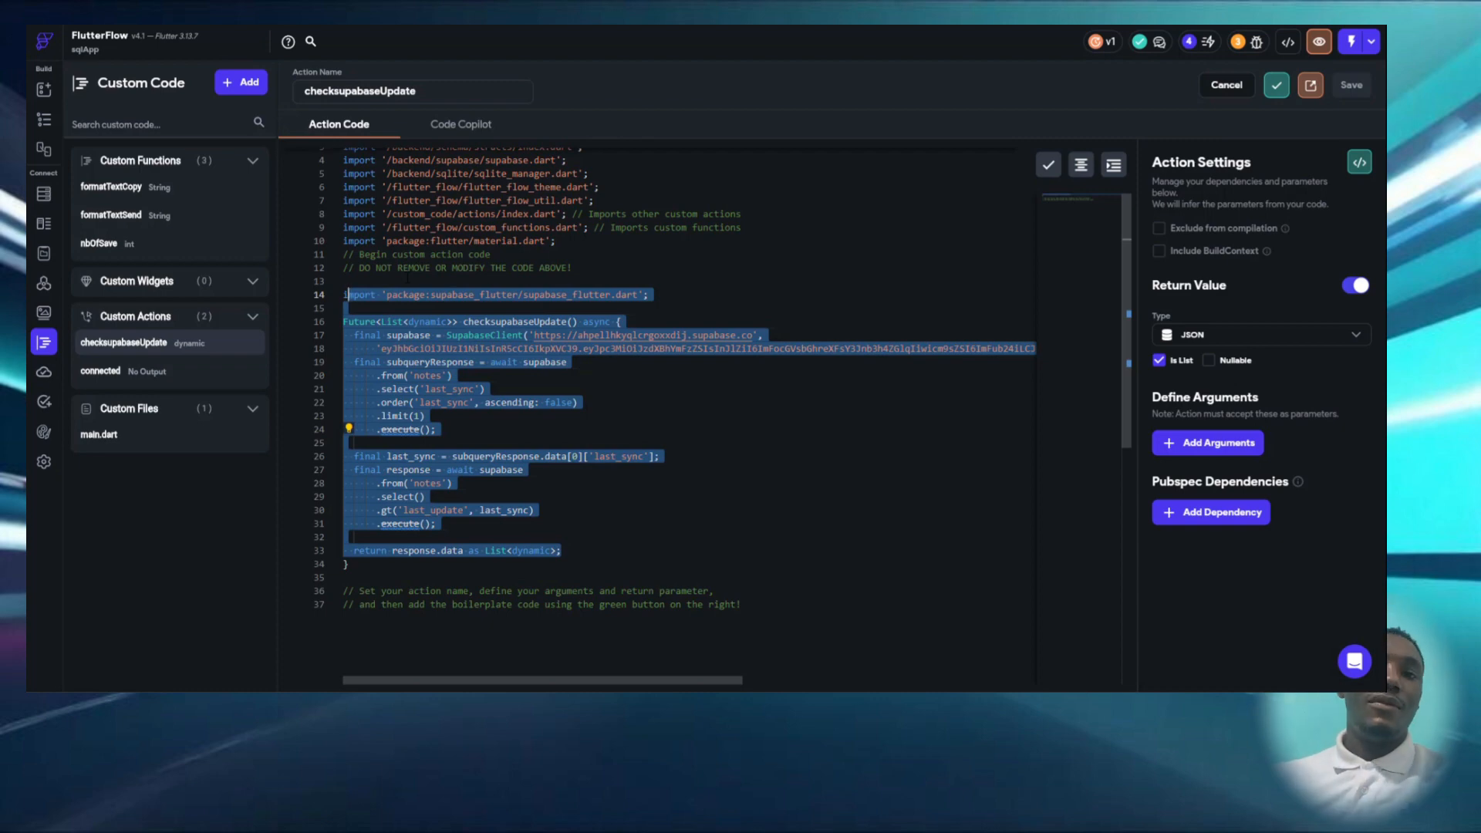
- Open the app's settings and integrations
{"action": "left_click", "coordinate": [43, 470]}
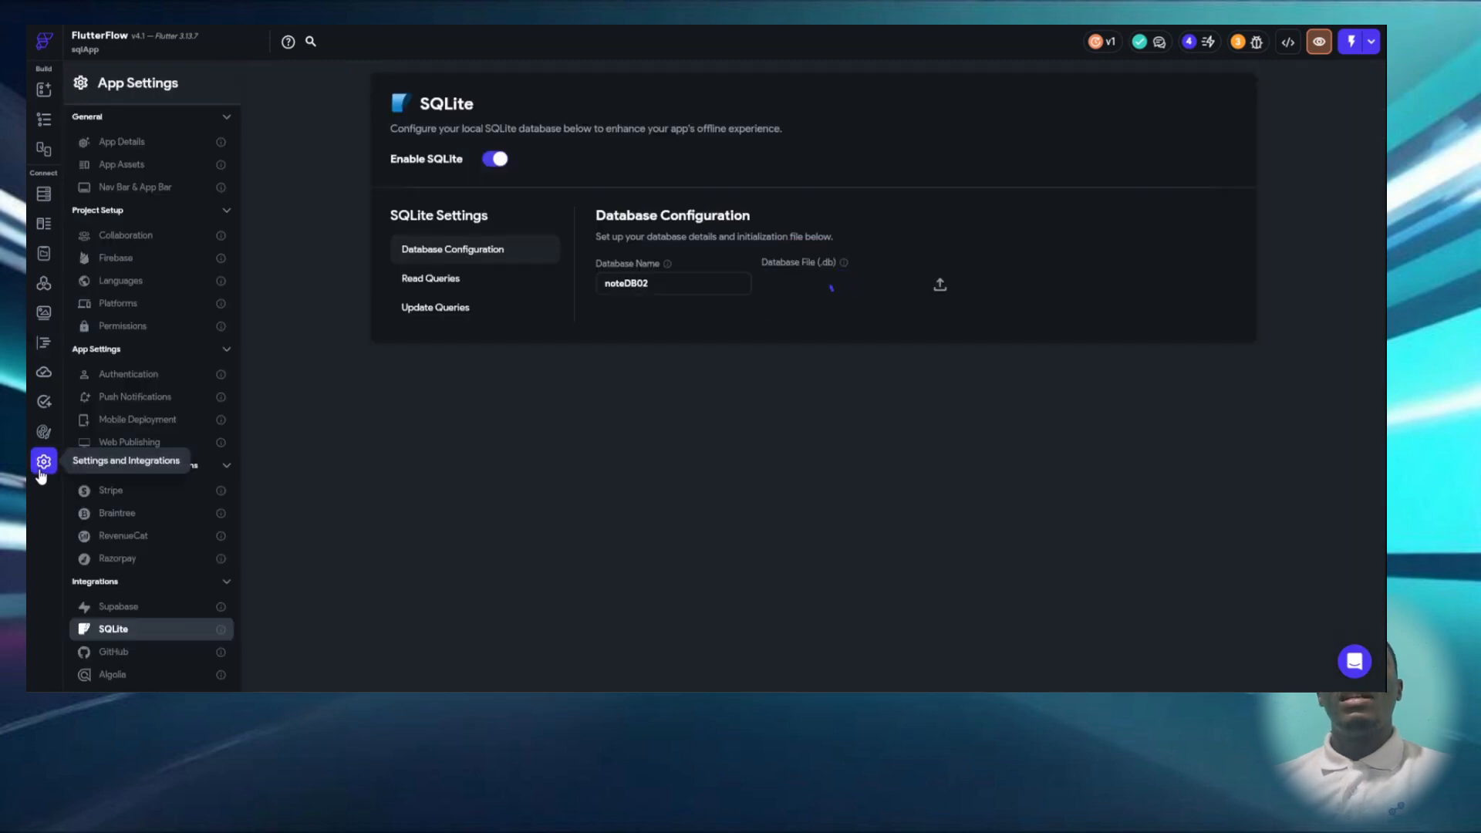